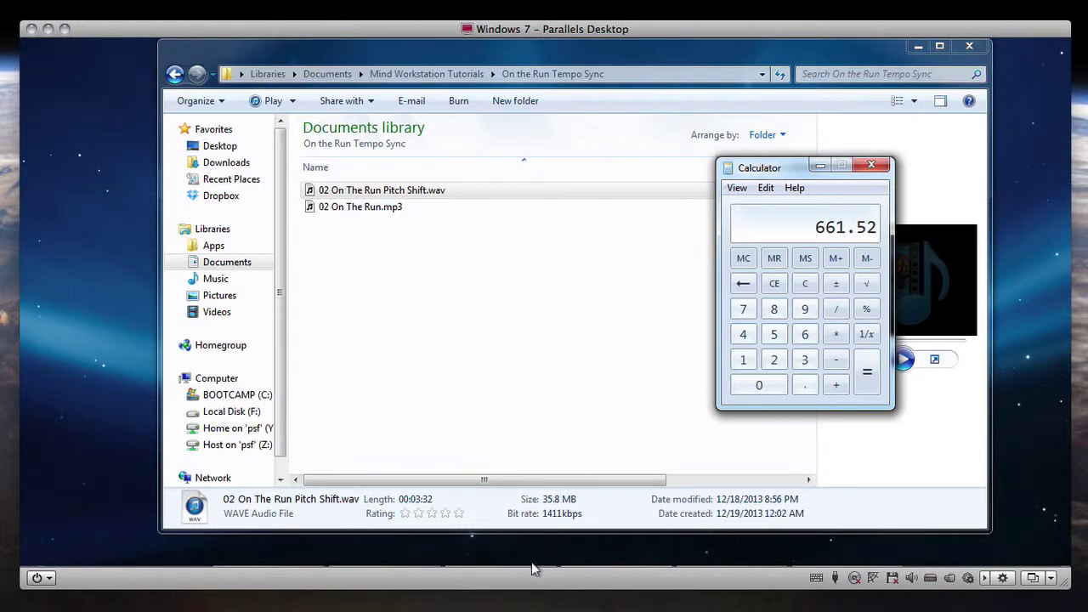
- Reveal the Windows taskbar to switch over to Audacity
{"action": "mouse_move", "coordinate": [531, 565]}
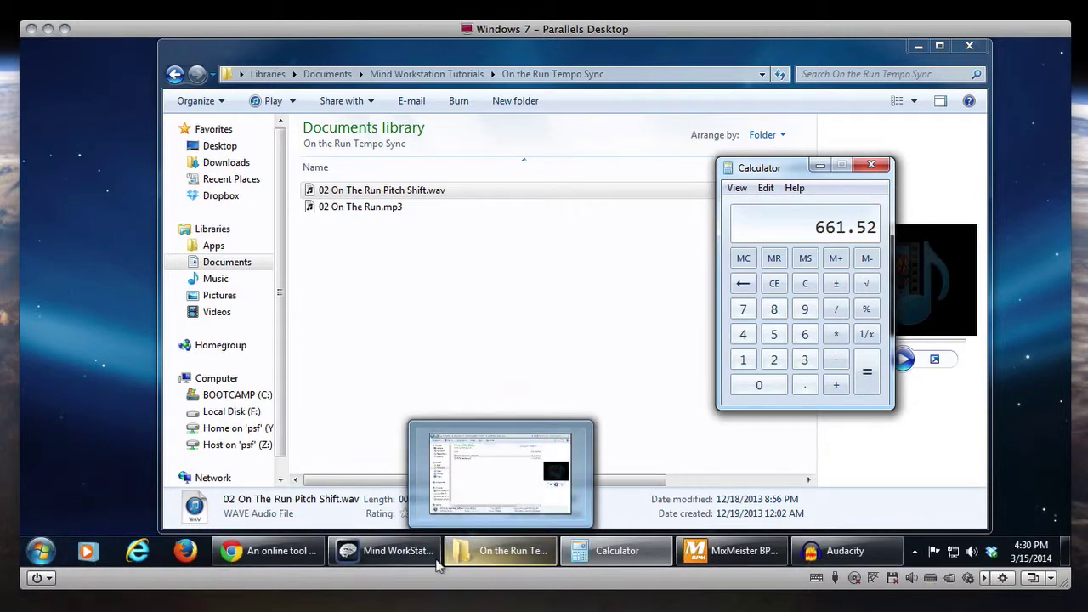
- In Audacity, open '02 On The Run Pitch Shift.wav' from Documents > Mind Workstation Tutorials > On the Run Tempo Sync
{"action": "left_click", "coordinate": [837, 551]}
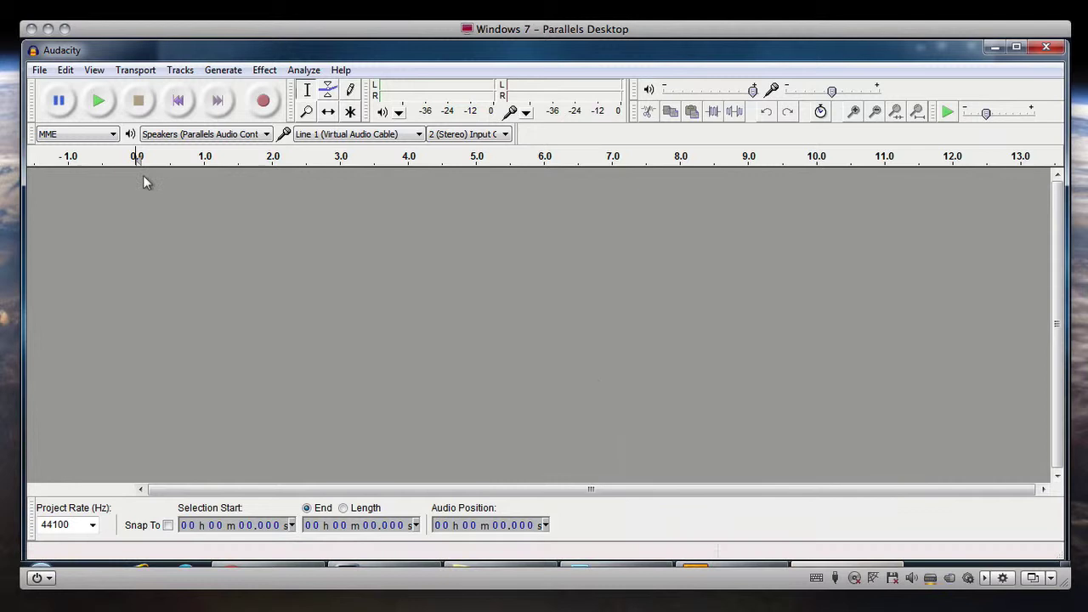
{"action": "left_click", "coordinate": [40, 70]}
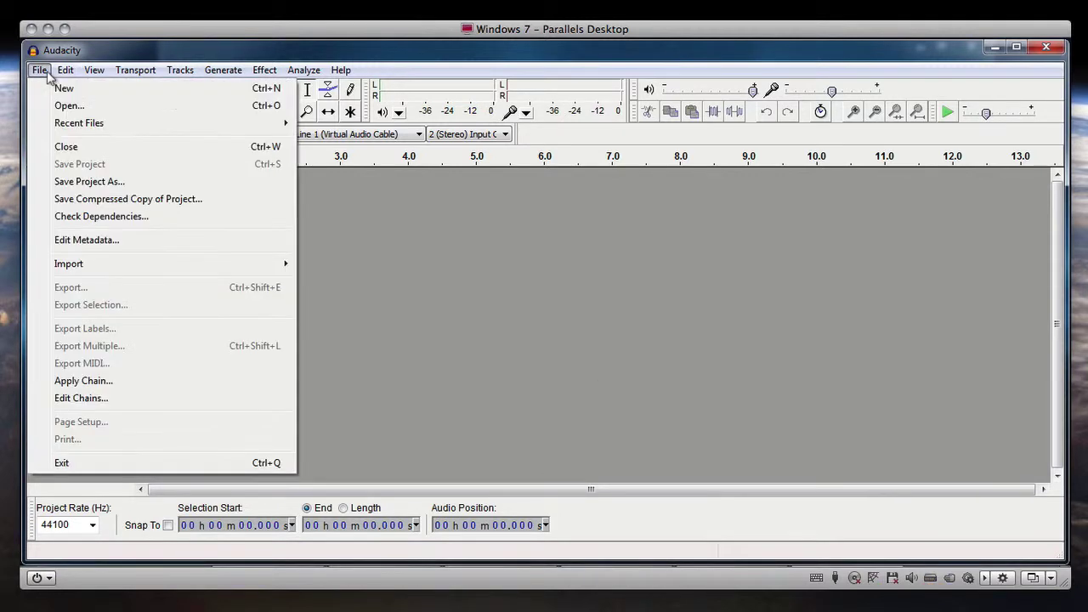
{"action": "mouse_move", "coordinate": [61, 128]}
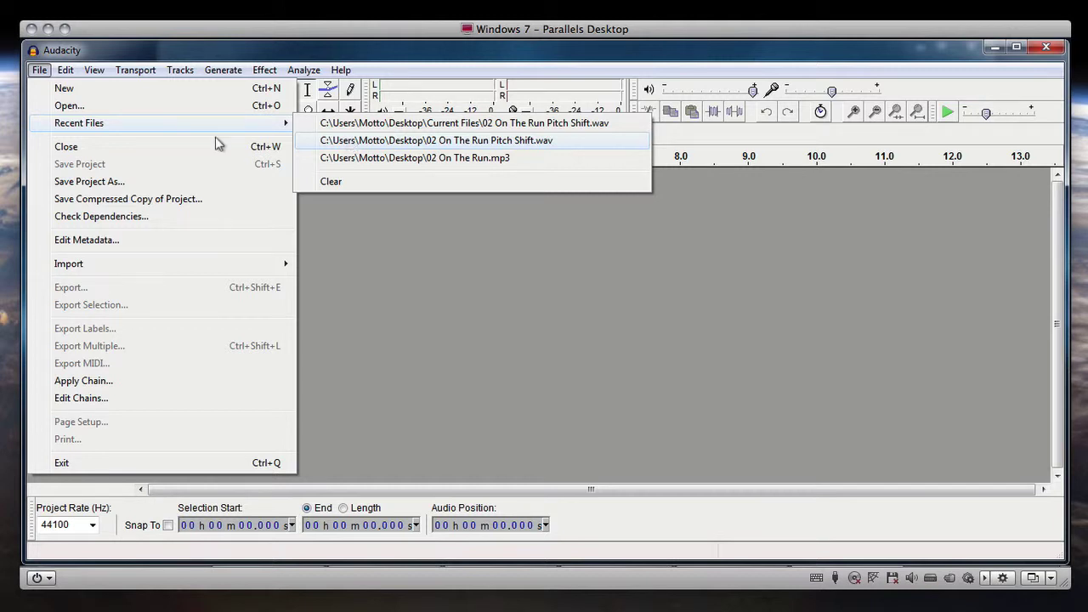
{"action": "left_click", "coordinate": [49, 105]}
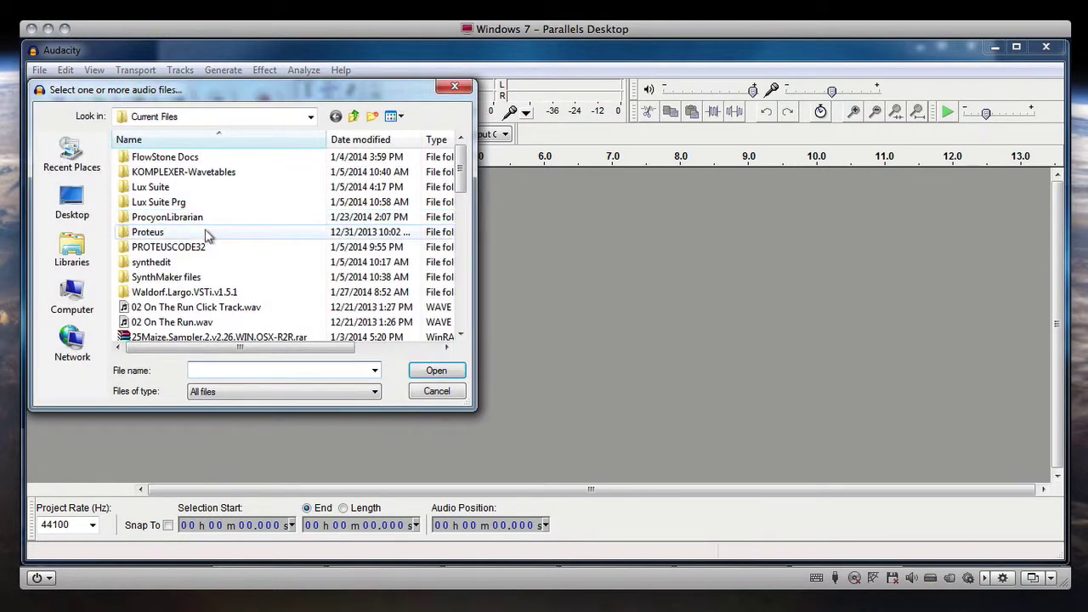
{"action": "left_click", "coordinate": [72, 247]}
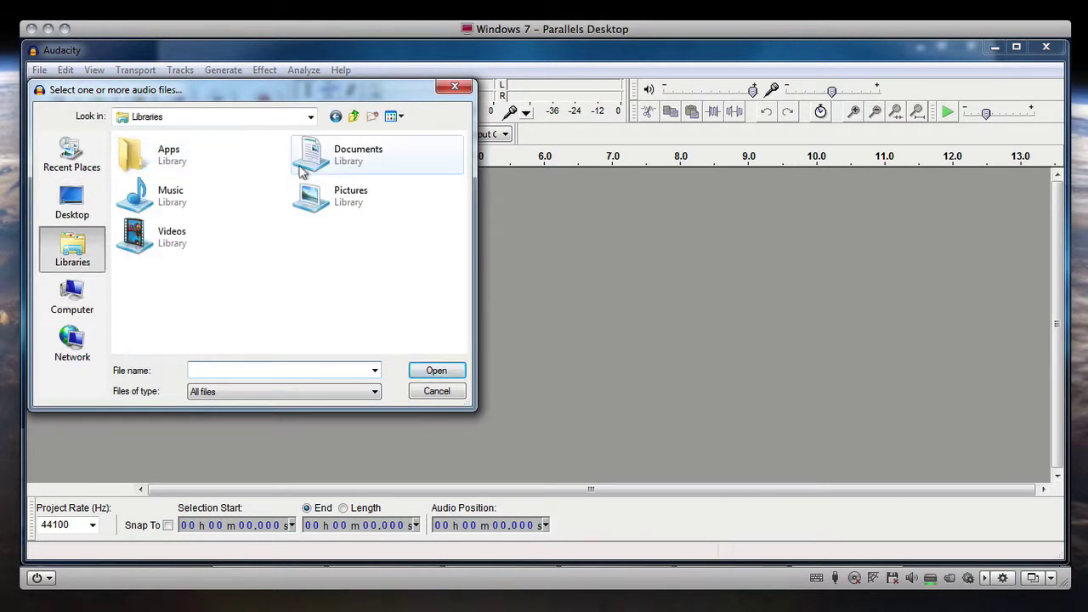
{"action": "double_click", "coordinate": [321, 166]}
{"action": "left_click_drag", "start_coordinate": [459, 162], "coordinate": [449, 274]}
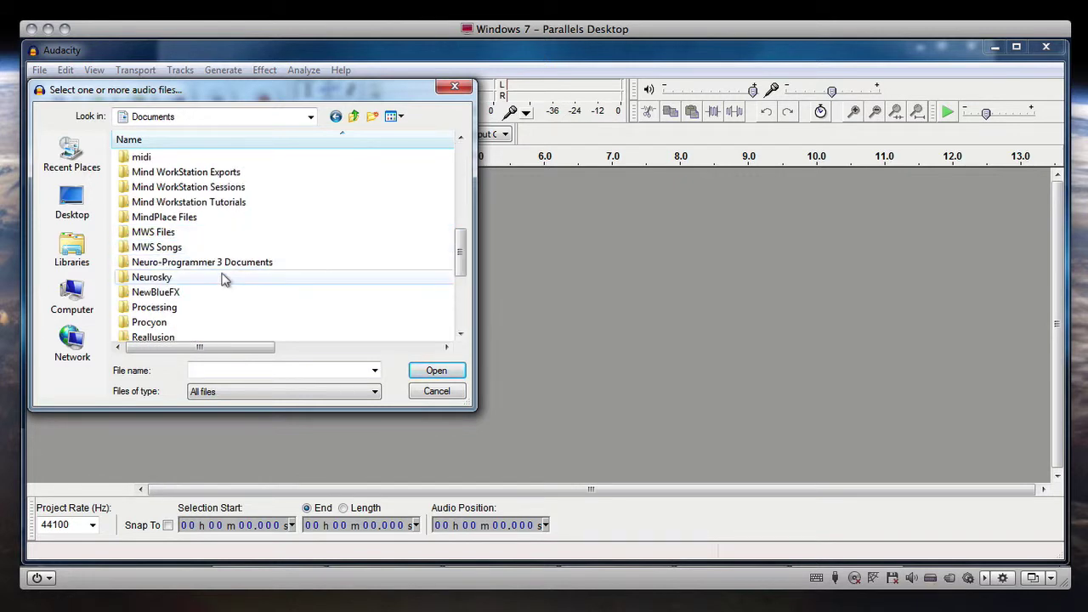
{"action": "double_click", "coordinate": [170, 201]}
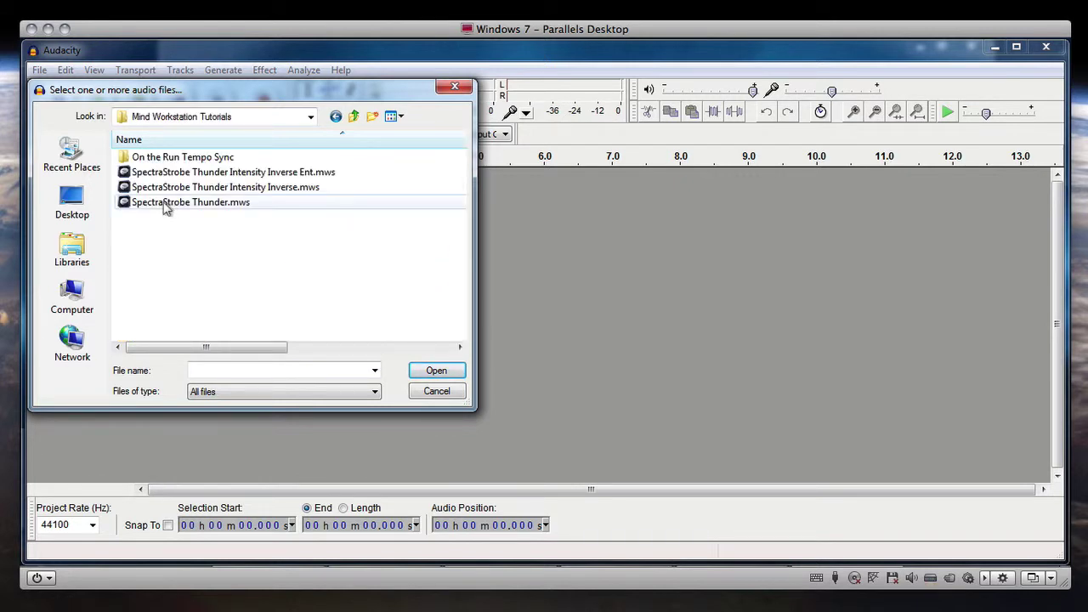
{"action": "double_click", "coordinate": [174, 158]}
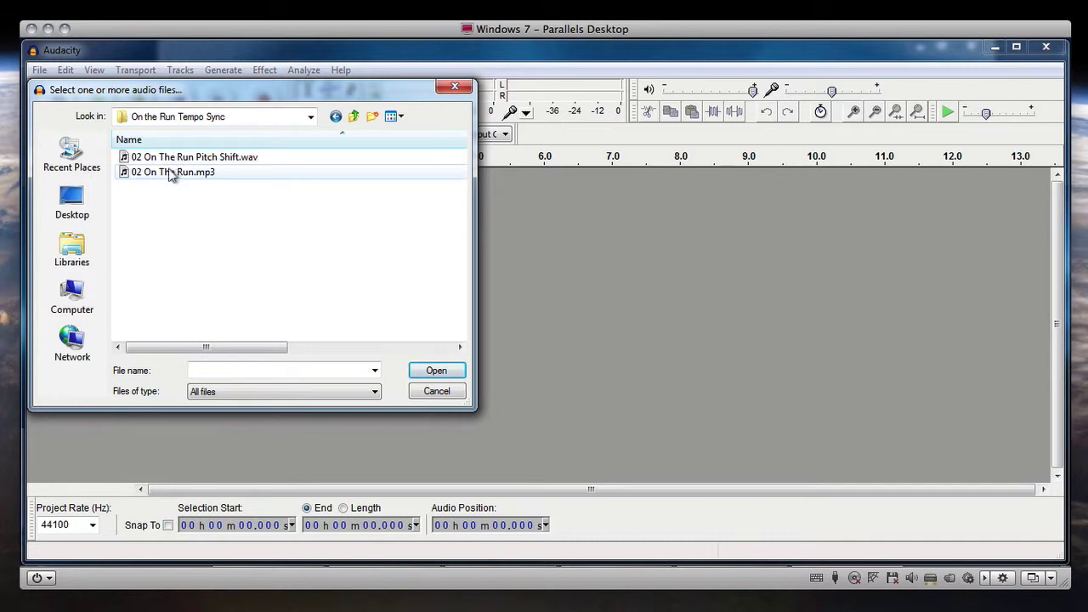
{"action": "double_click", "coordinate": [173, 157]}
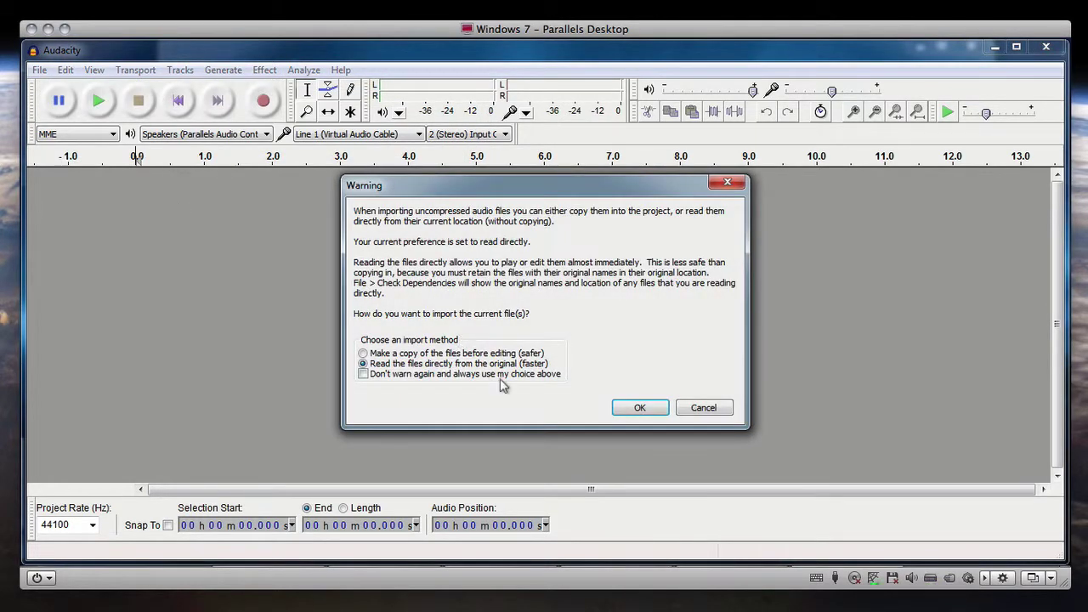
- Import the file by reading it directly, and play a short preview
{"action": "left_click", "coordinate": [629, 407]}
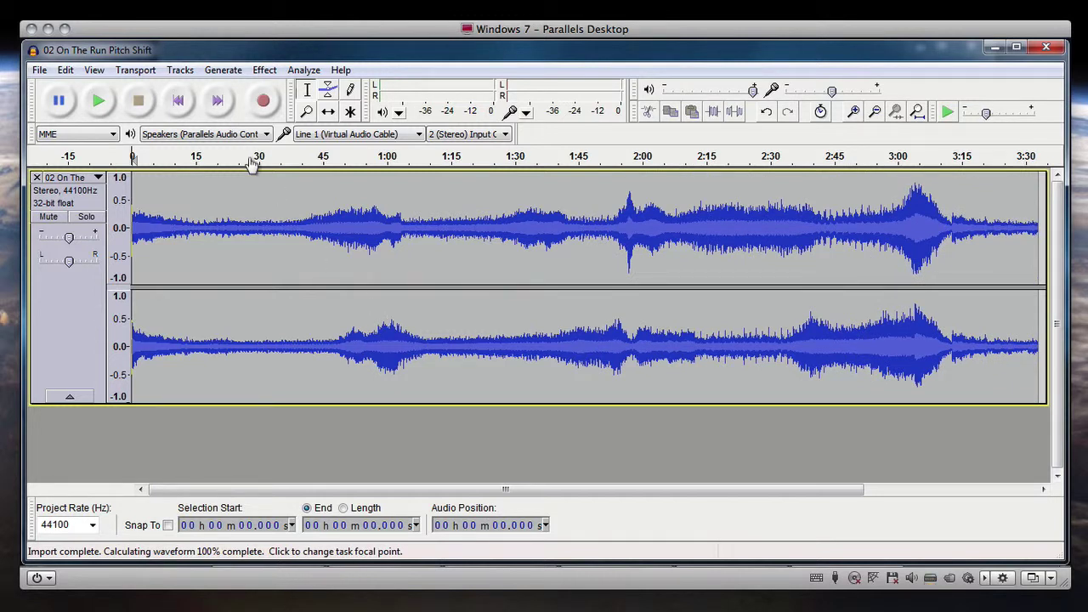
{"action": "left_click", "coordinate": [99, 100]}
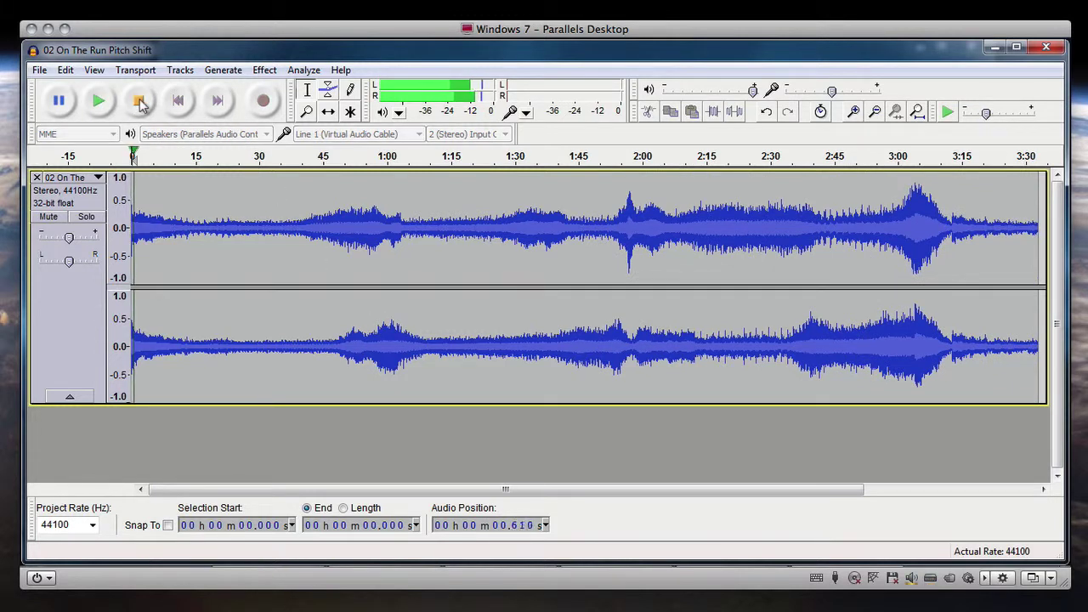
{"action": "left_click", "coordinate": [140, 101]}
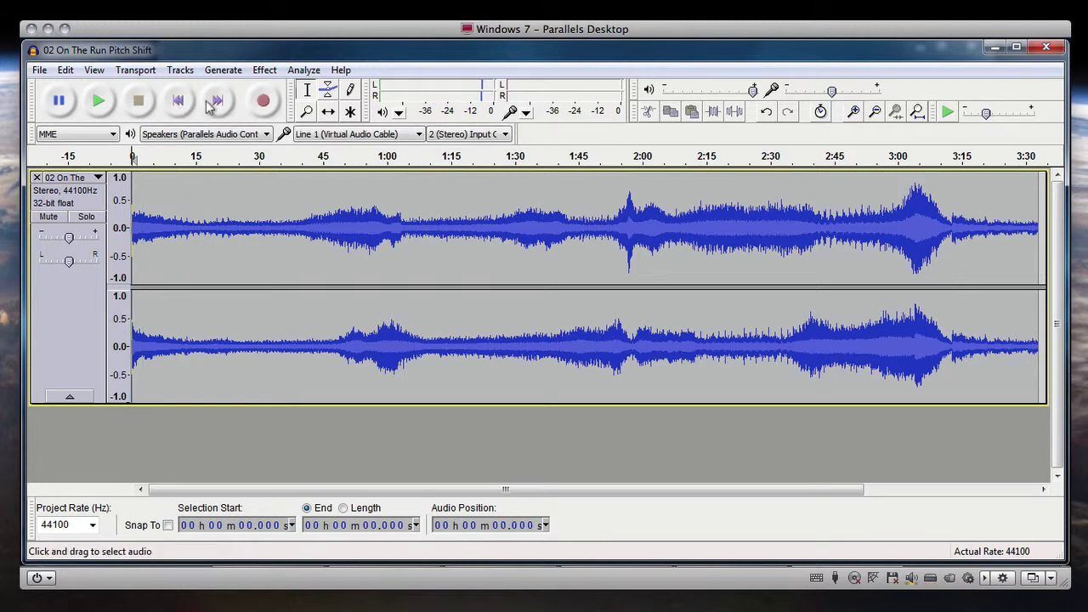
- Zoom into the song's opening and play from the first beat at 0.131 s
{"action": "left_click", "coordinate": [306, 112]}
{"action": "left_click_drag", "start_coordinate": [141, 182], "coordinate": [131, 182]}
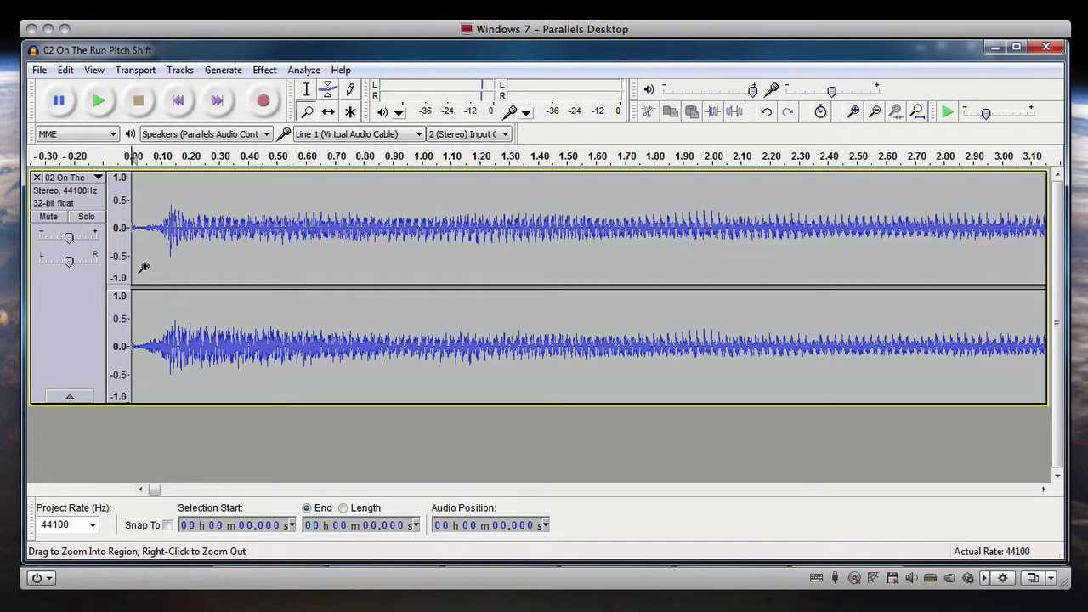
{"action": "left_click", "coordinate": [307, 89]}
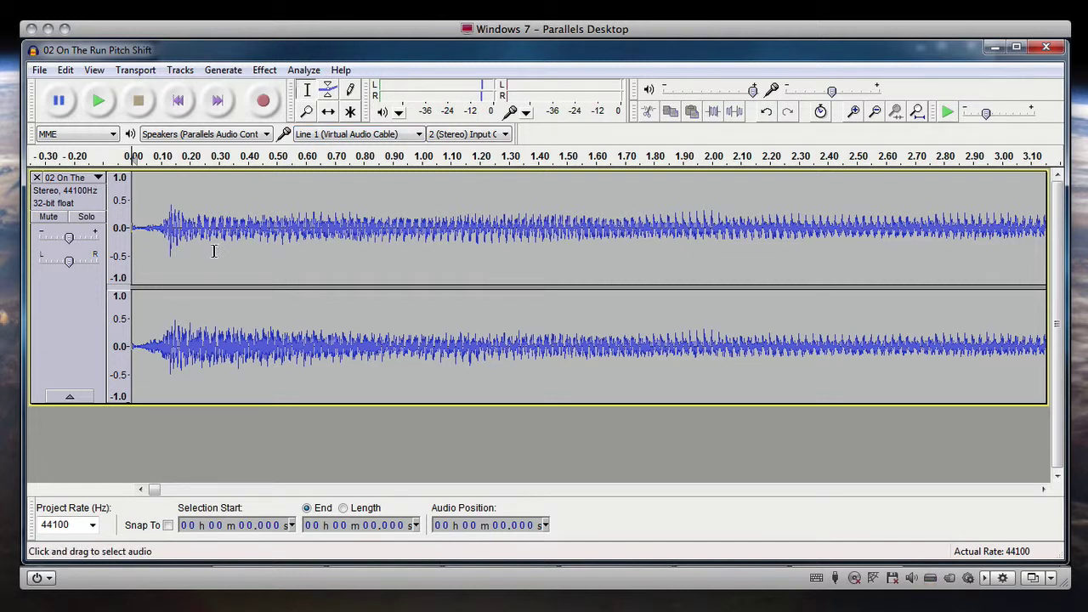
{"action": "left_click", "coordinate": [171, 266]}
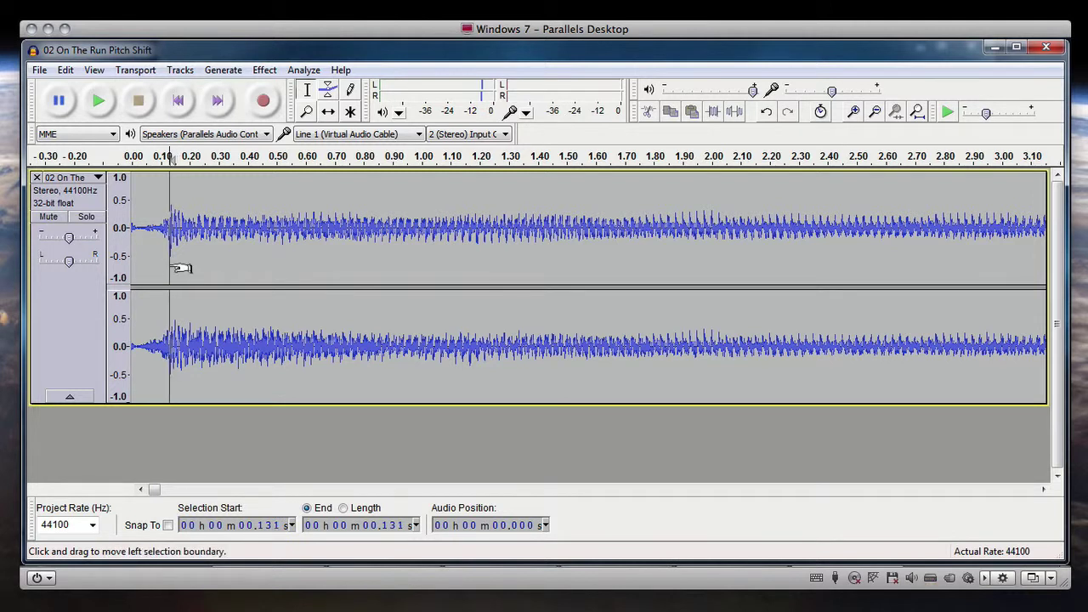
{"action": "key", "text": "space"}
{"action": "key", "text": "space"}
- Add a label at 0.131 s and a new stereo audio track, then shrink the song track
{"action": "left_click", "coordinate": [181, 72]}
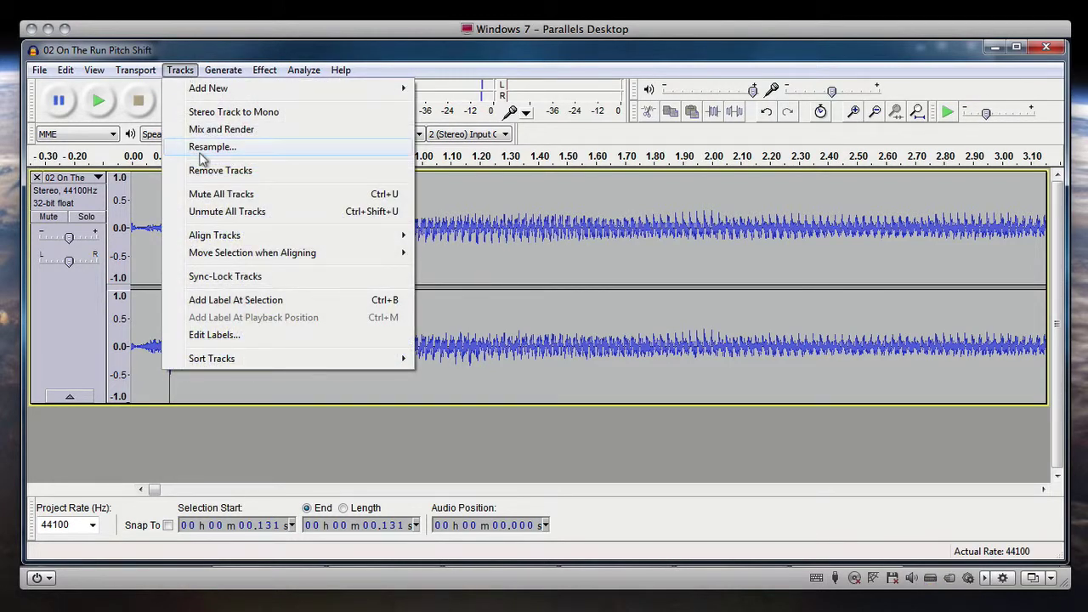
{"action": "left_click", "coordinate": [235, 301]}
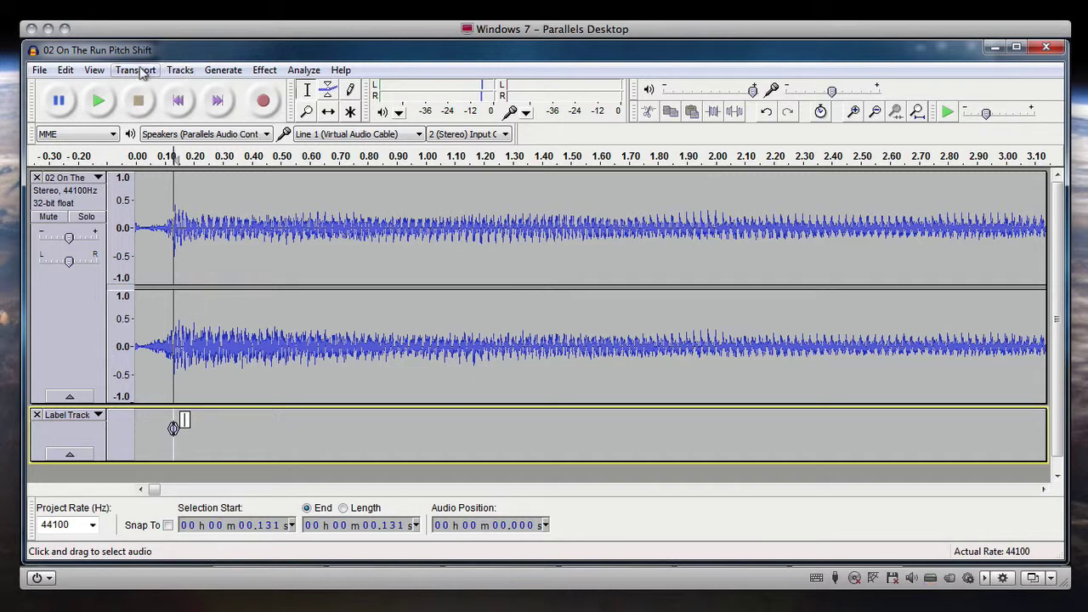
{"action": "left_click", "coordinate": [179, 70]}
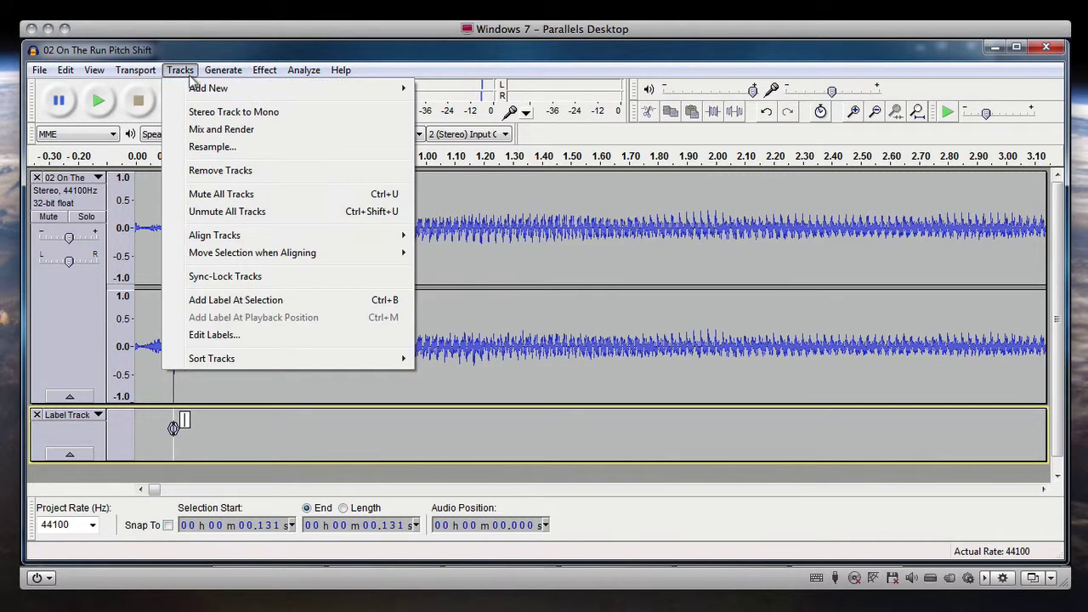
{"action": "mouse_move", "coordinate": [192, 89]}
{"action": "left_click", "coordinate": [459, 105]}
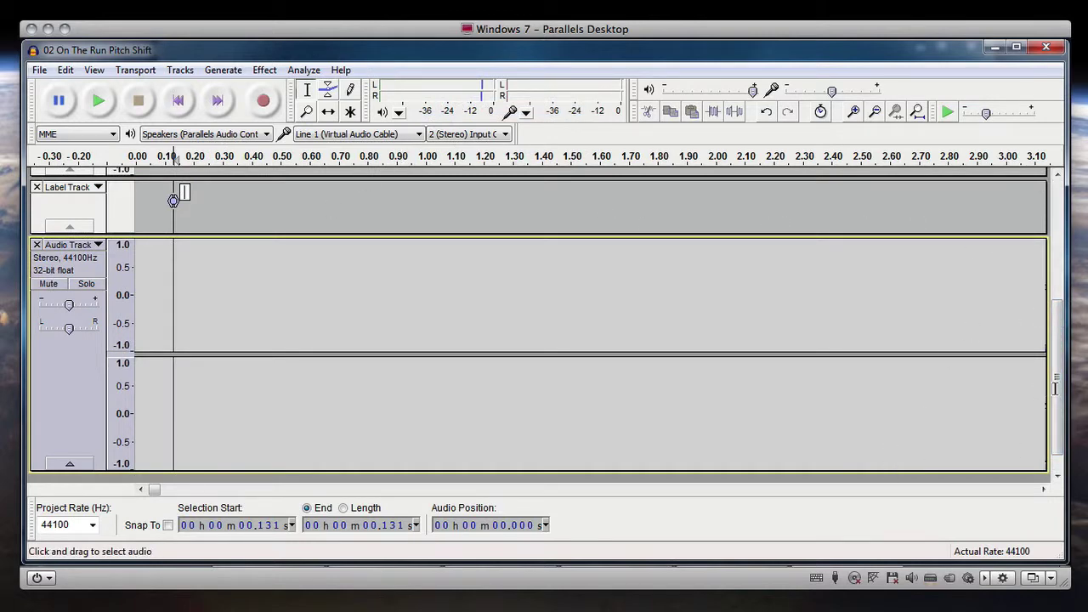
{"action": "left_click_drag", "start_coordinate": [1054, 389], "coordinate": [1054, 288]}
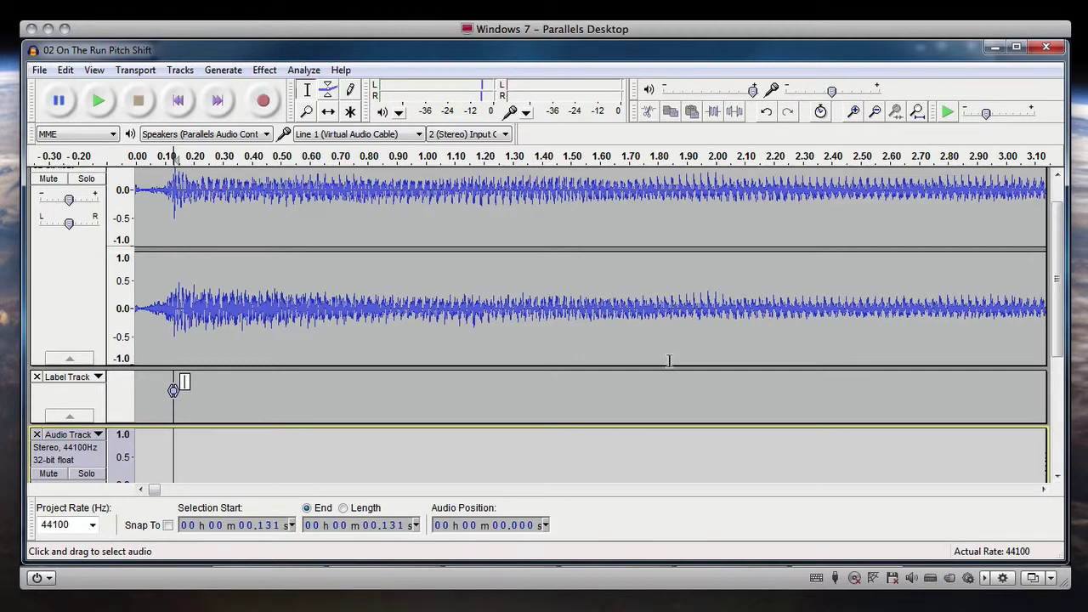
{"action": "left_click_drag", "start_coordinate": [670, 367], "coordinate": [689, 207]}
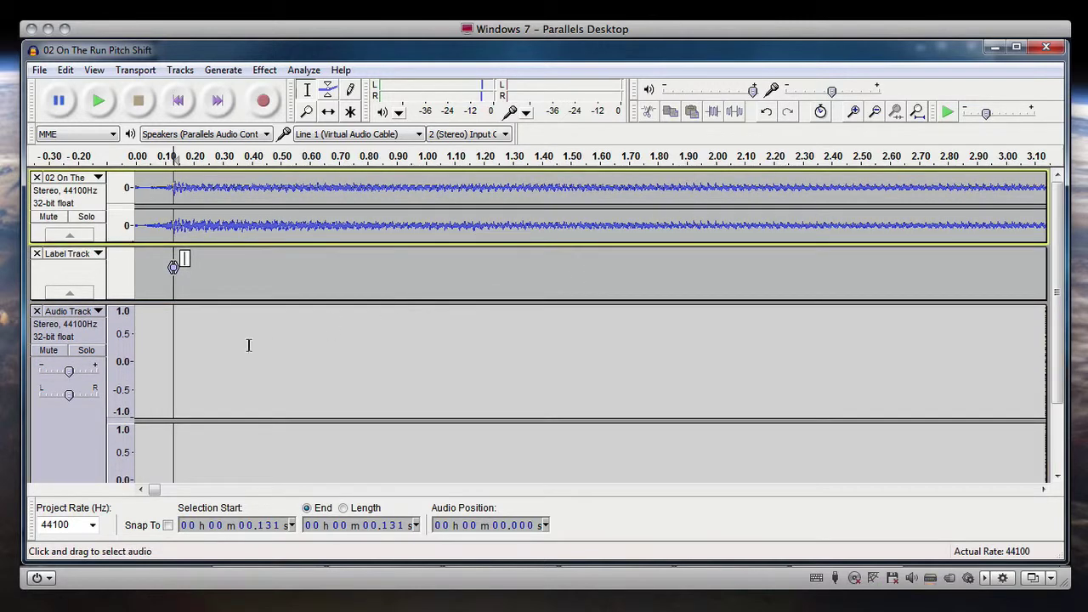
{"action": "left_click", "coordinate": [185, 362]}
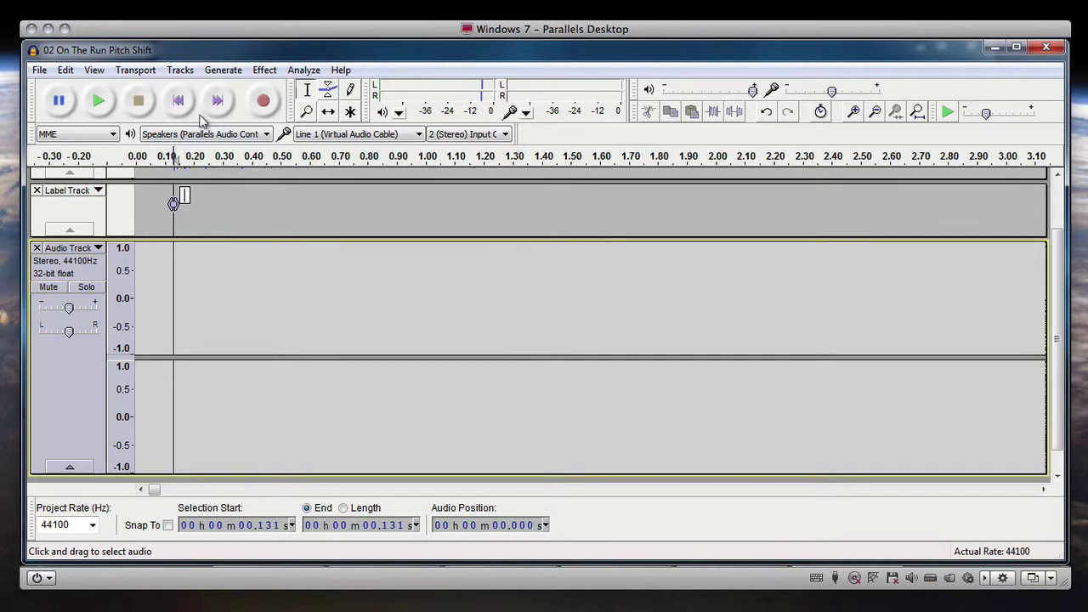
{"action": "left_click", "coordinate": [136, 71]}
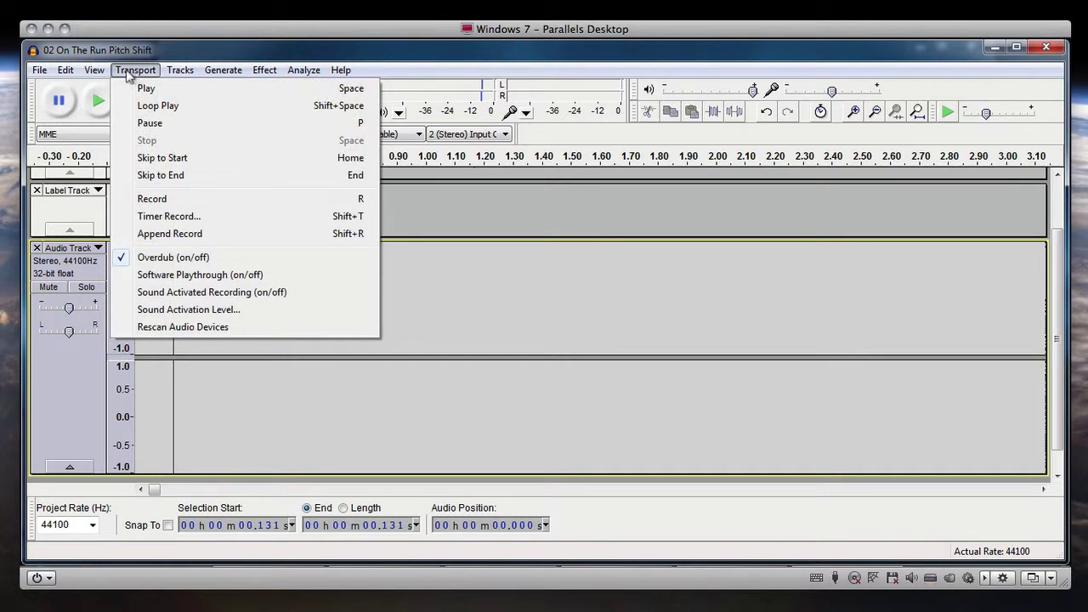
{"action": "mouse_move", "coordinate": [176, 73]}
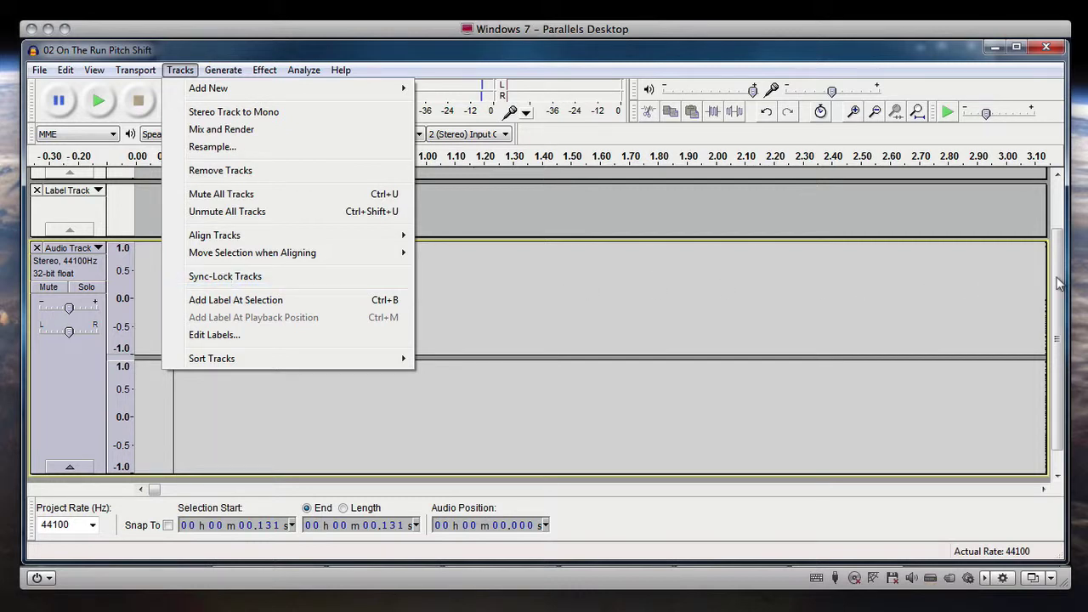
{"action": "key", "text": "ctrl+b"}
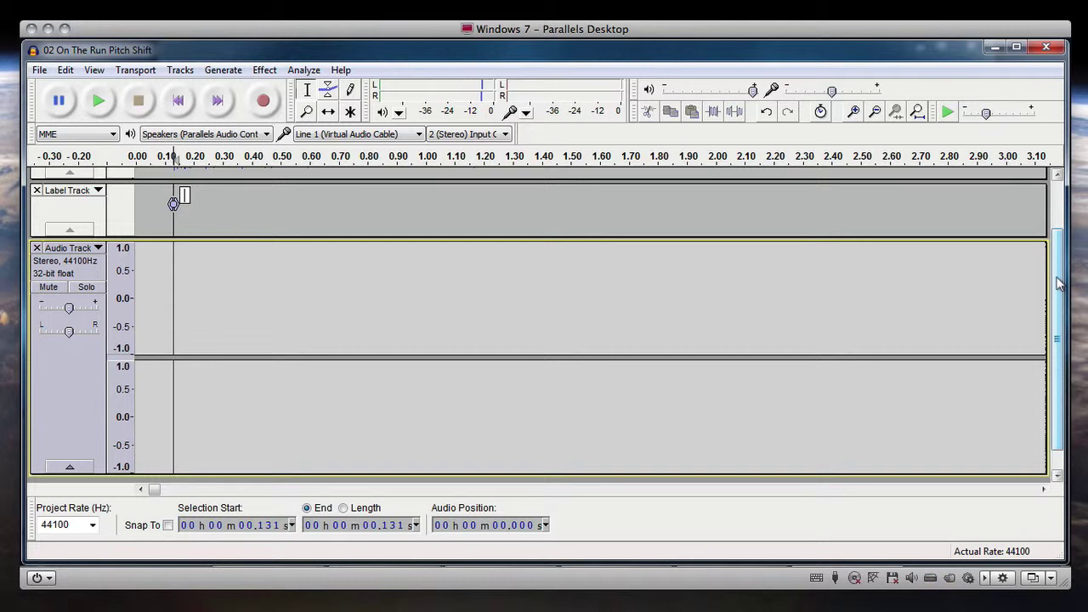
{"action": "scroll", "coordinate": [1060, 283], "scroll_direction": "up", "scroll_amount": 2}
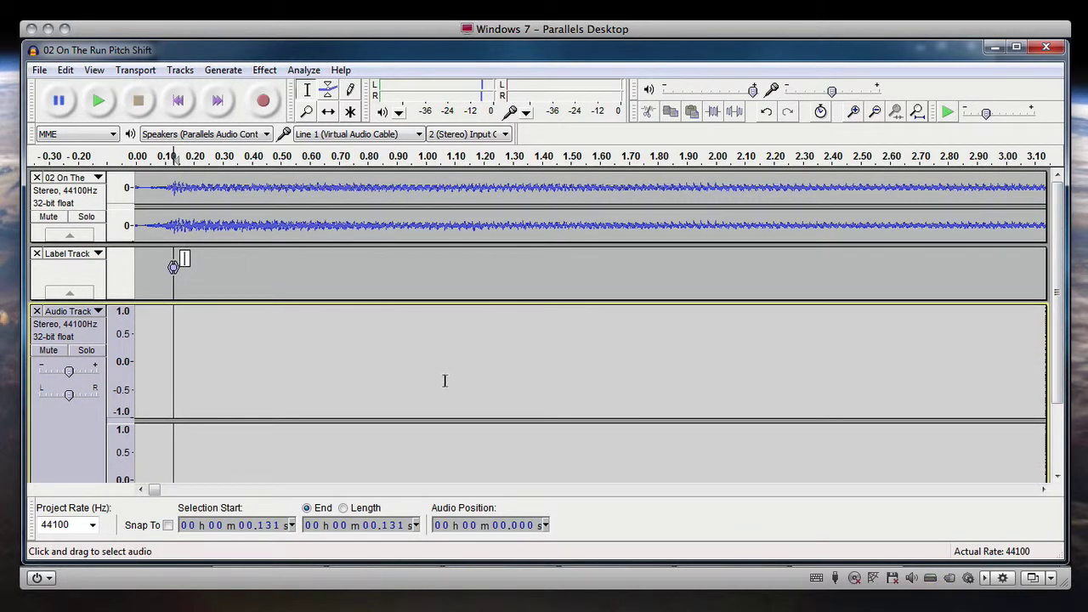
{"action": "double_click", "coordinate": [348, 229]}
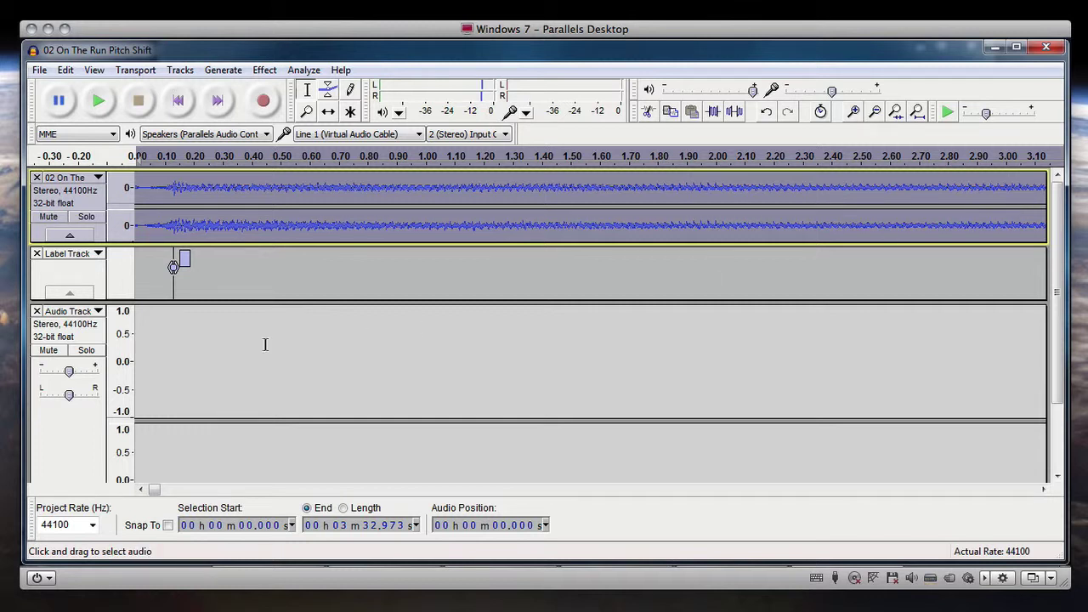
{"action": "left_click", "coordinate": [173, 315]}
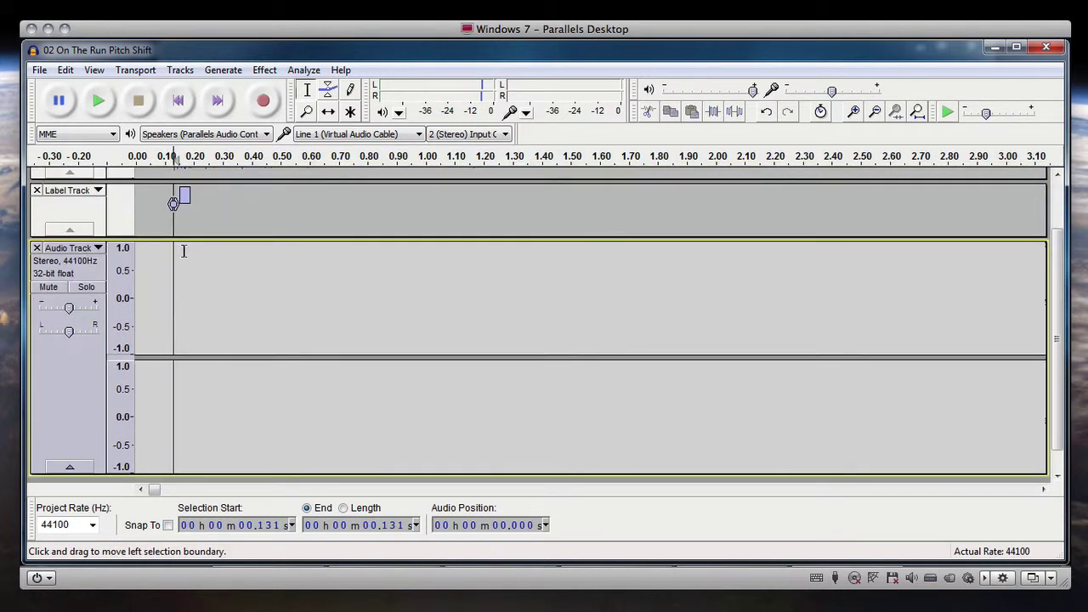
{"action": "left_click", "coordinate": [224, 71]}
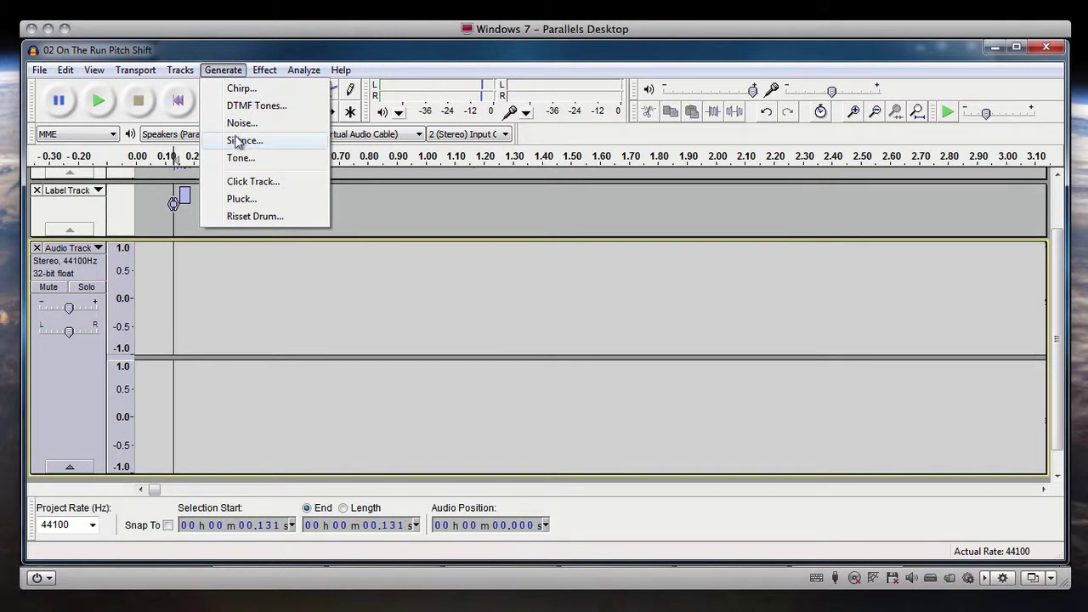
{"action": "left_click", "coordinate": [241, 182]}
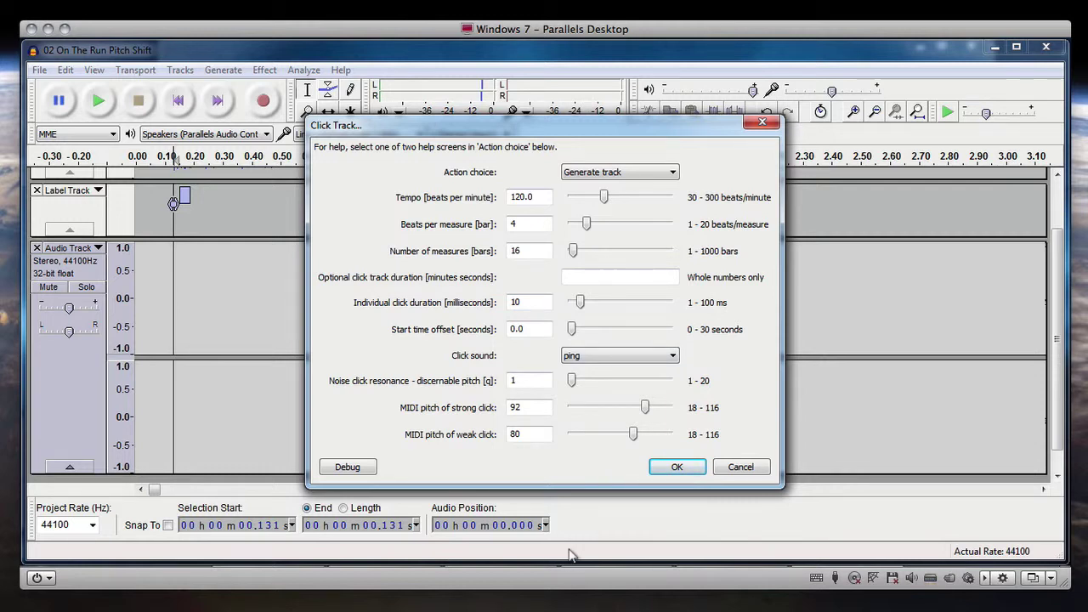
{"action": "left_click", "coordinate": [740, 467]}
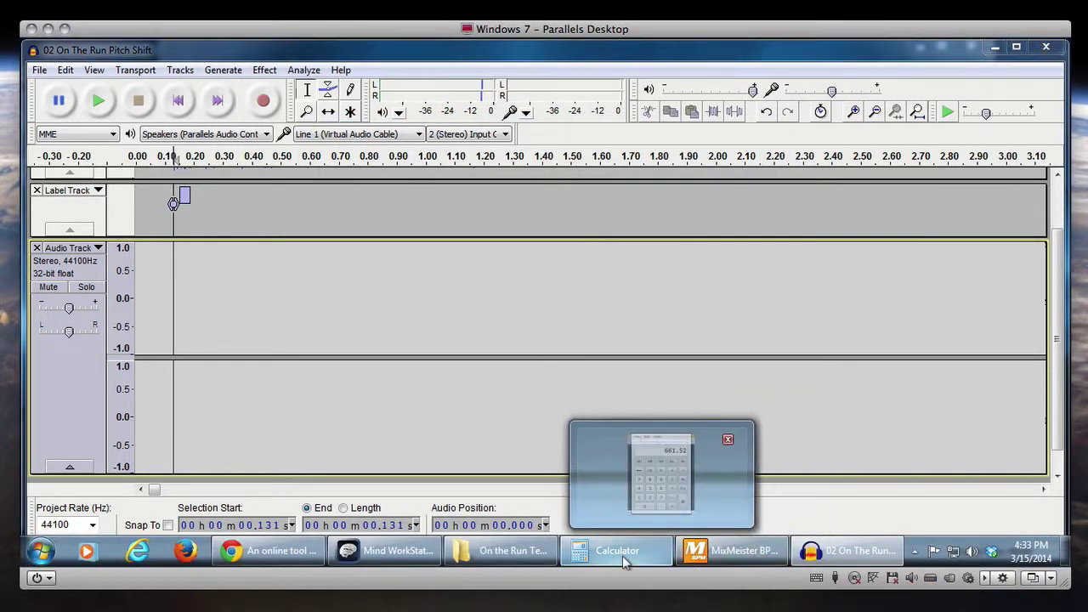
- Divide 661.52 by 4 in Calculator to get 165.38, then return to Audacity
{"action": "left_click", "coordinate": [617, 551]}
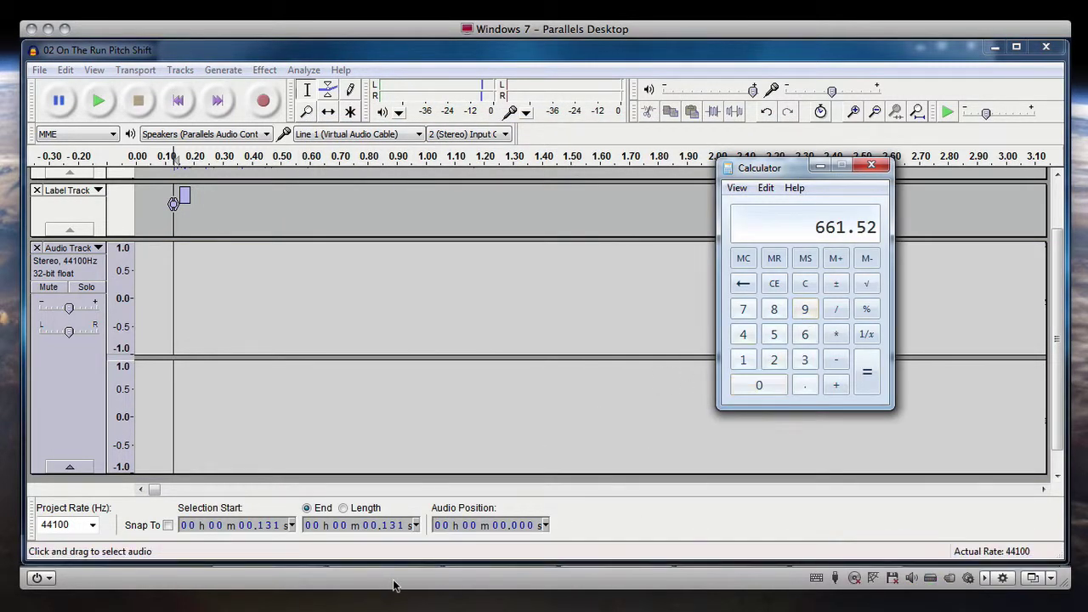
{"action": "left_click", "coordinate": [835, 309]}
{"action": "left_click", "coordinate": [743, 334]}
{"action": "left_click", "coordinate": [868, 373]}
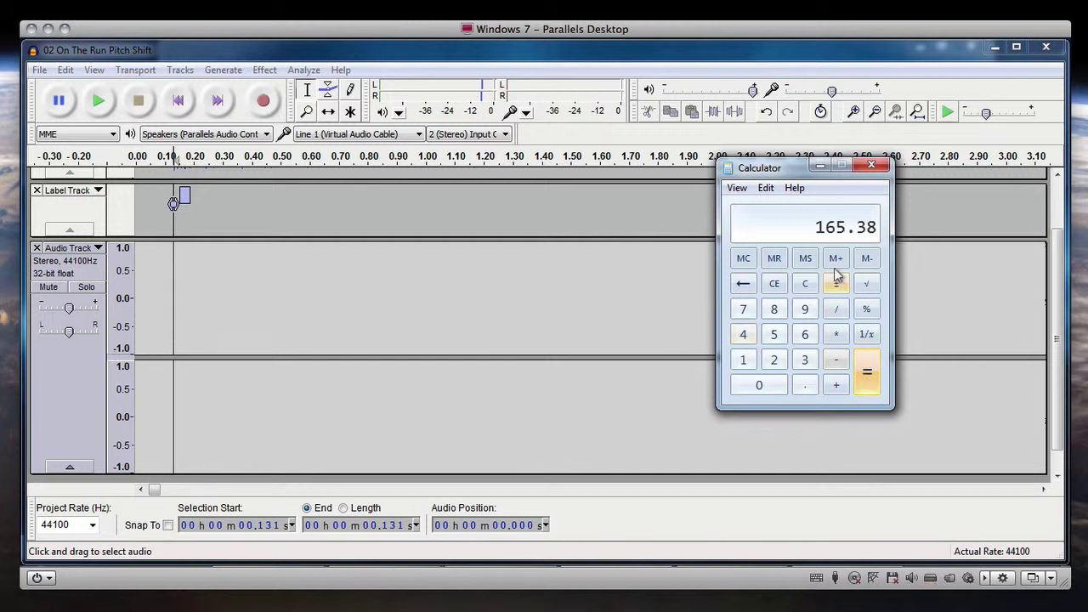
{"action": "left_click", "coordinate": [430, 53]}
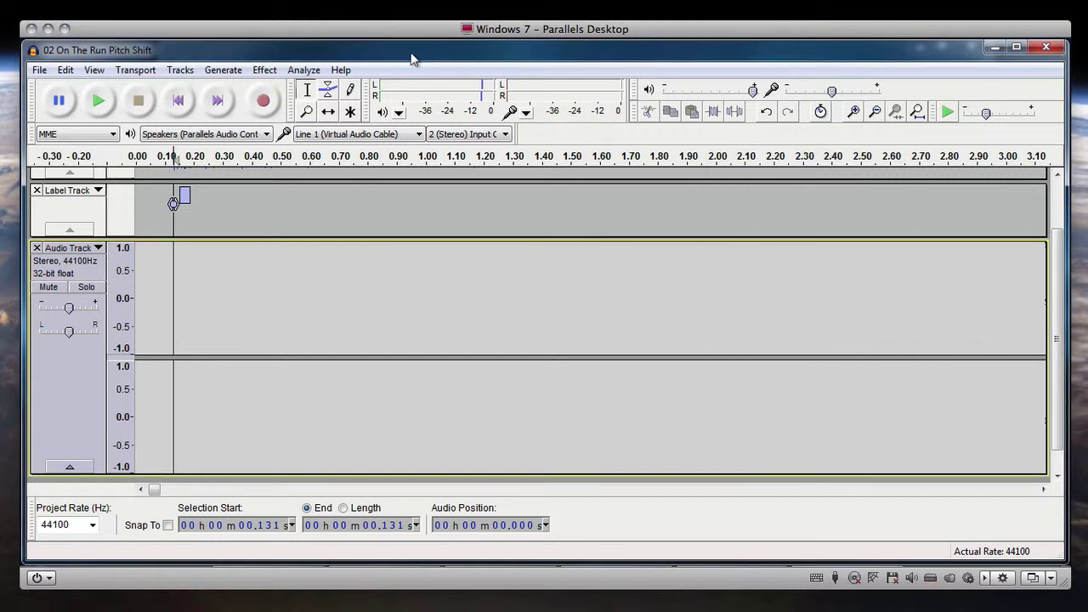
- Generate a click track with tempo 165.38 bpm and a 213-second duration
{"action": "left_click", "coordinate": [223, 75]}
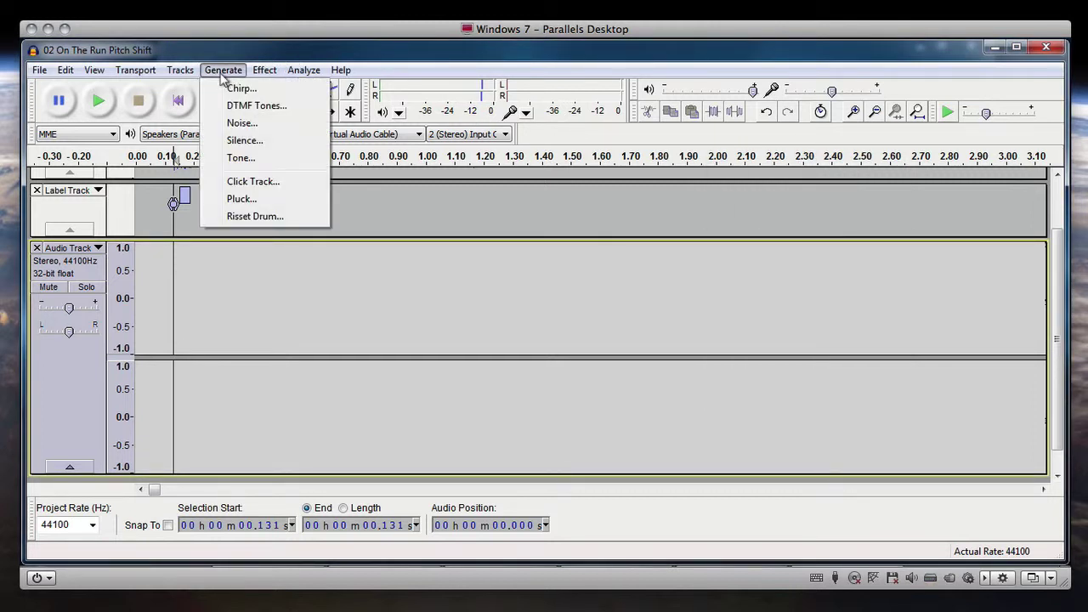
{"action": "left_click", "coordinate": [247, 182]}
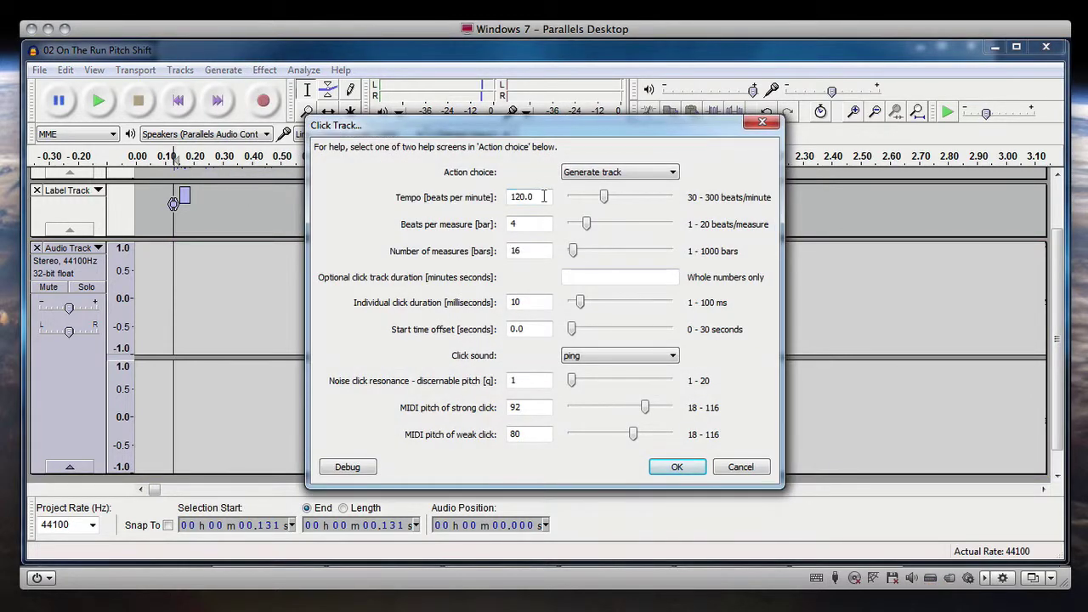
{"action": "left_click_drag", "start_coordinate": [544, 197], "coordinate": [428, 203]}
{"action": "type", "text": "165.38"}
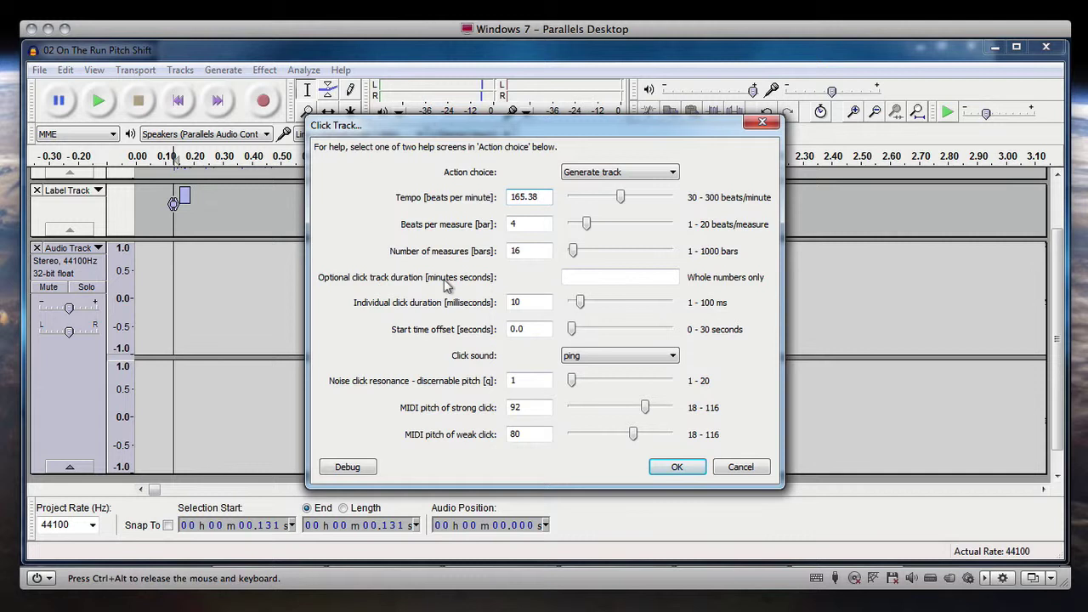
{"action": "left_click", "coordinate": [592, 277]}
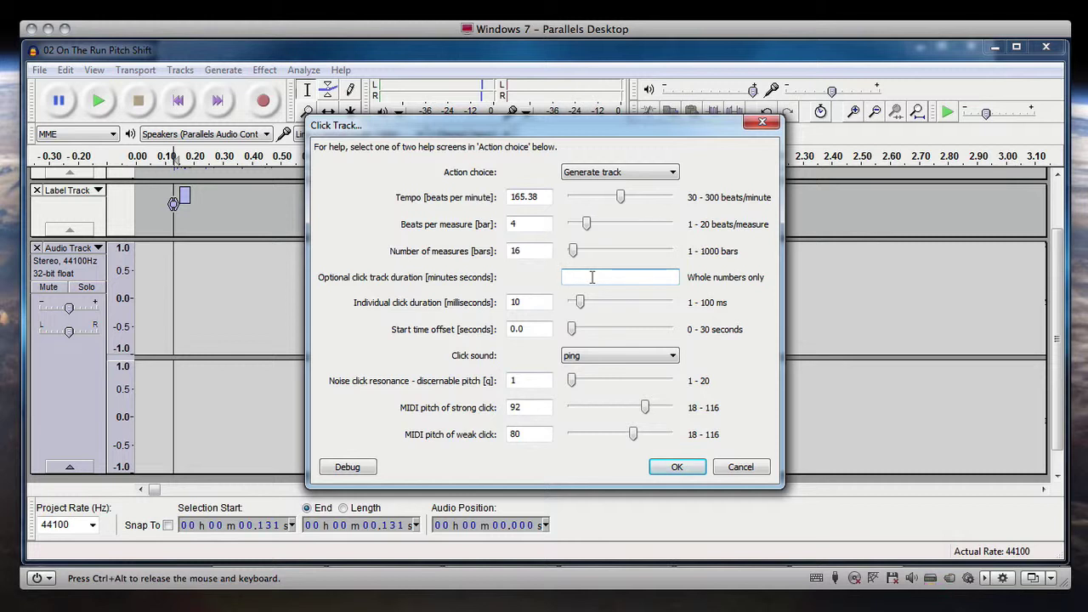
{"action": "type", "text": "1"}
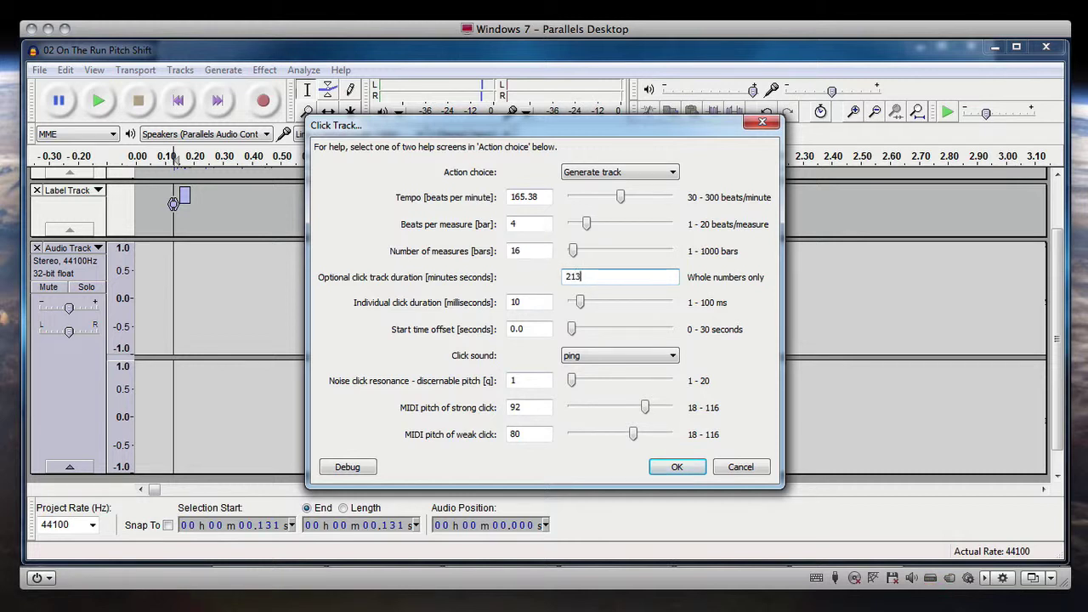
{"action": "type", "text": "3"}
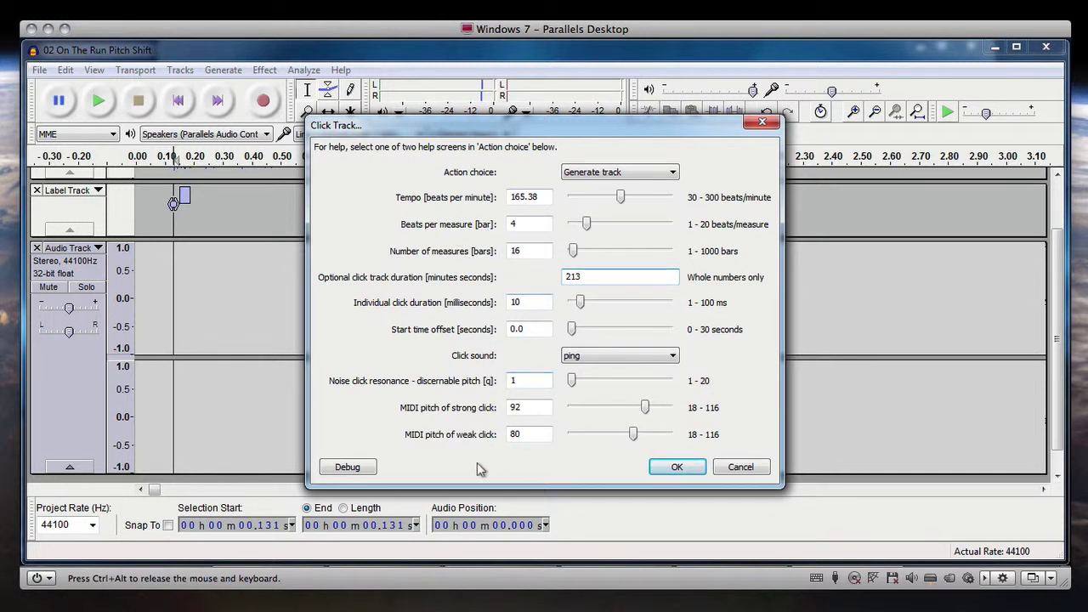
{"action": "left_click", "coordinate": [581, 357]}
{"action": "left_click", "coordinate": [676, 467]}
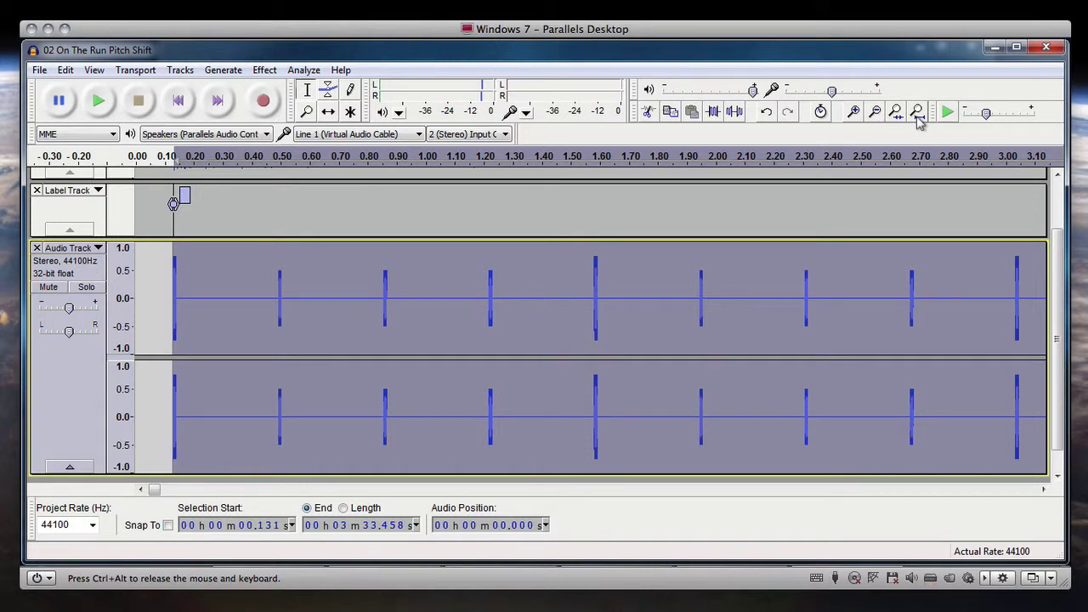
- Fit the project in view, play from the start, and lower the click track gain to -10 dB
{"action": "left_click", "coordinate": [917, 117]}
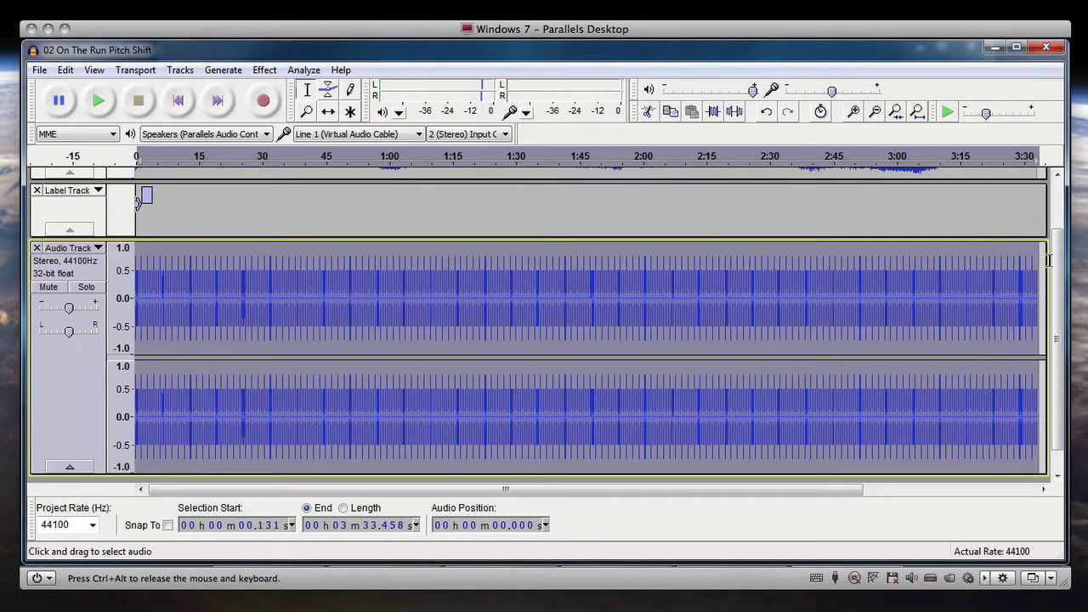
{"action": "left_click_drag", "start_coordinate": [1054, 260], "coordinate": [1059, 218]}
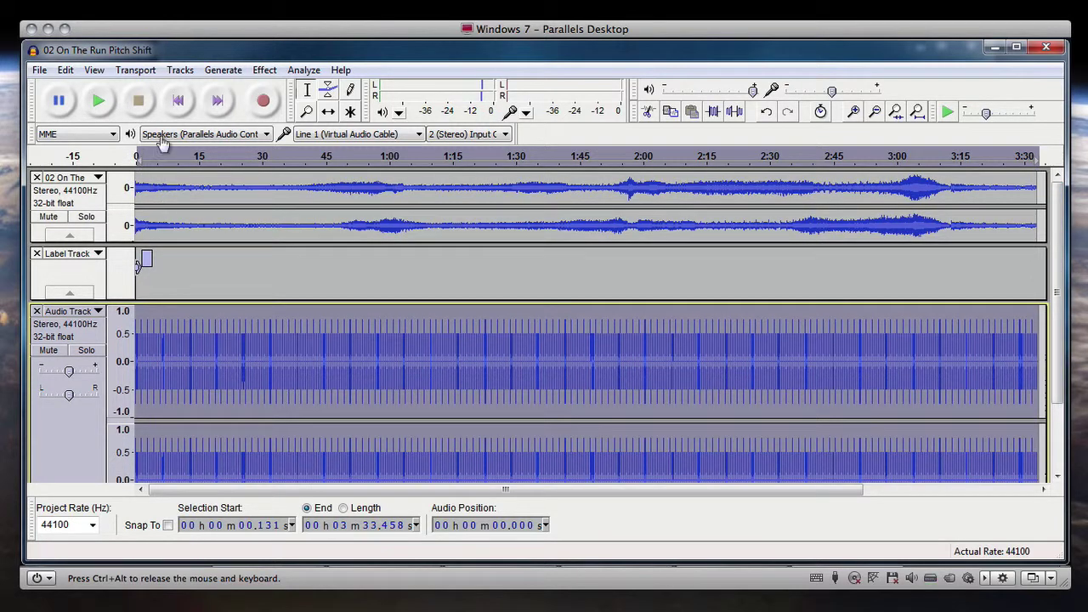
{"action": "left_click", "coordinate": [179, 102]}
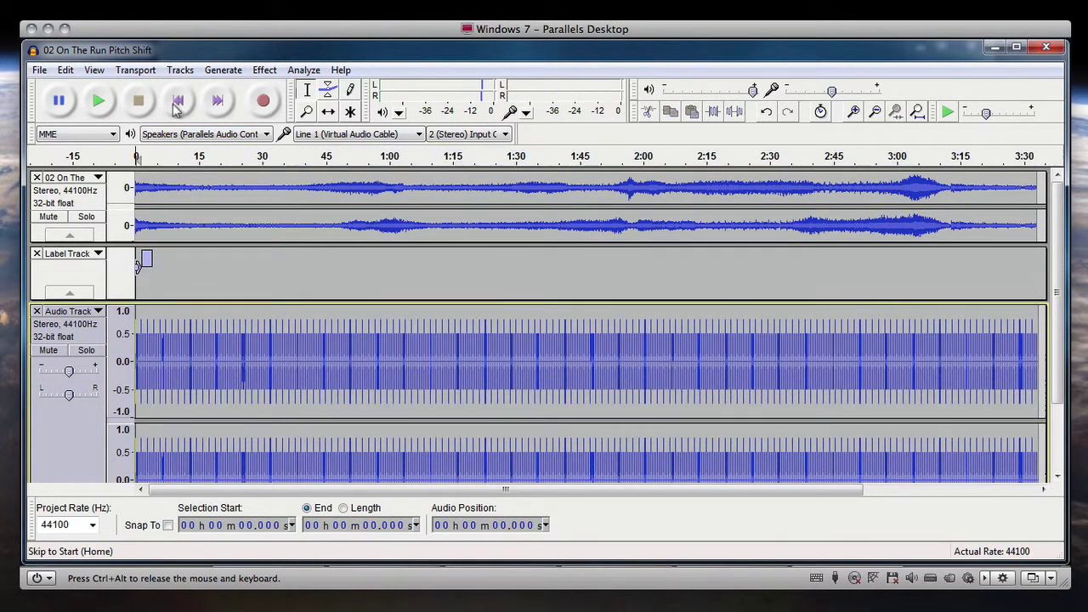
{"action": "left_click", "coordinate": [99, 102]}
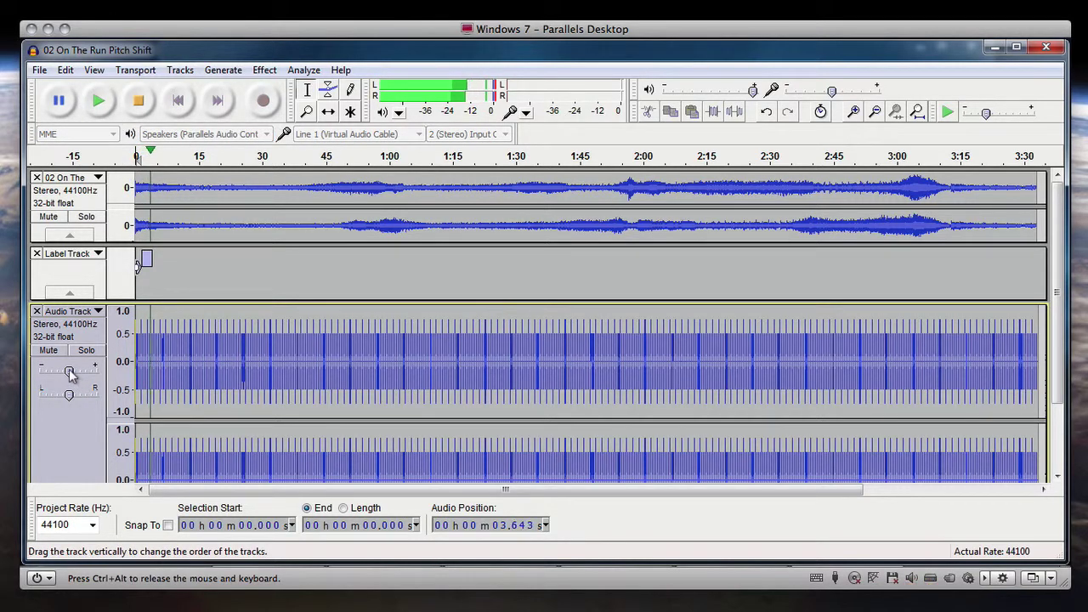
{"action": "mouse_move", "coordinate": [69, 371]}
{"action": "left_mouse_down"}
{"action": "mouse_move", "coordinate": [52, 373]}
{"action": "mouse_move", "coordinate": [83, 377]}
{"action": "mouse_move", "coordinate": [56, 371]}
{"action": "left_mouse_up"}
{"action": "left_click", "coordinate": [138, 102]}
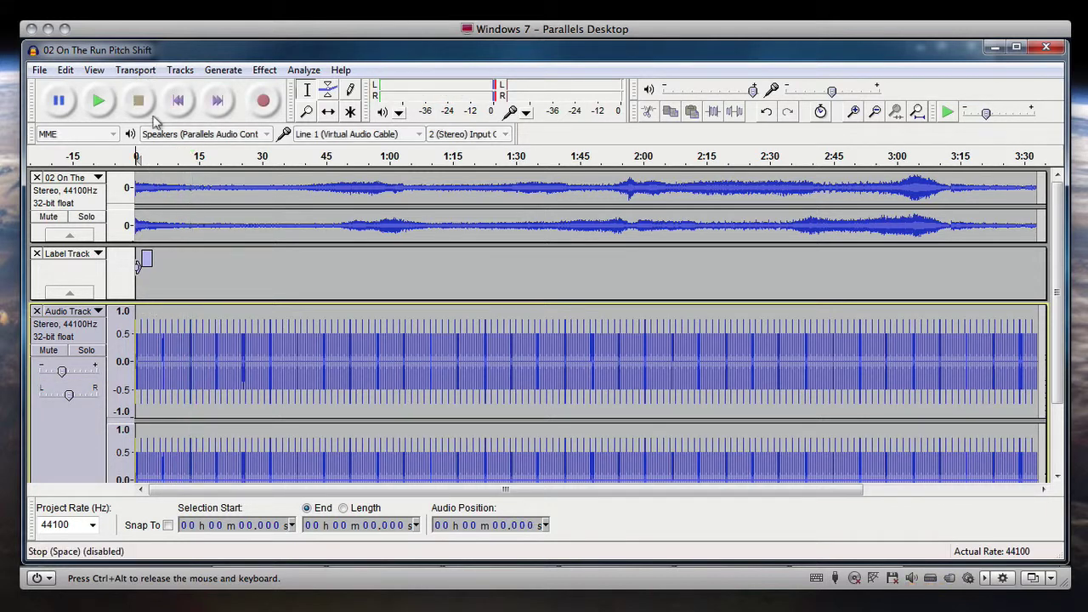
{"action": "left_click", "coordinate": [730, 275]}
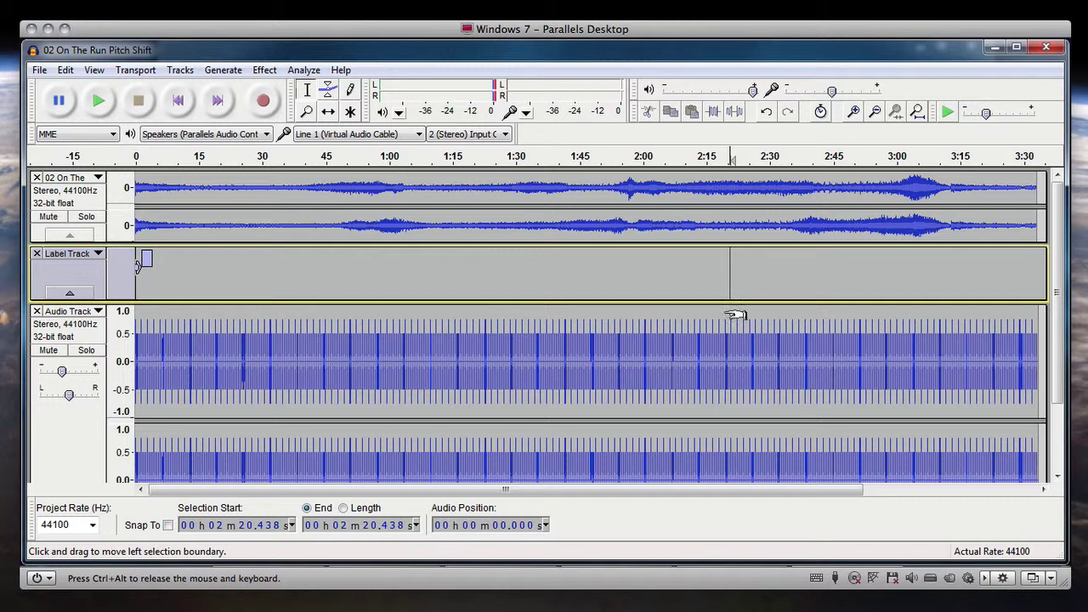
{"action": "left_click", "coordinate": [98, 101]}
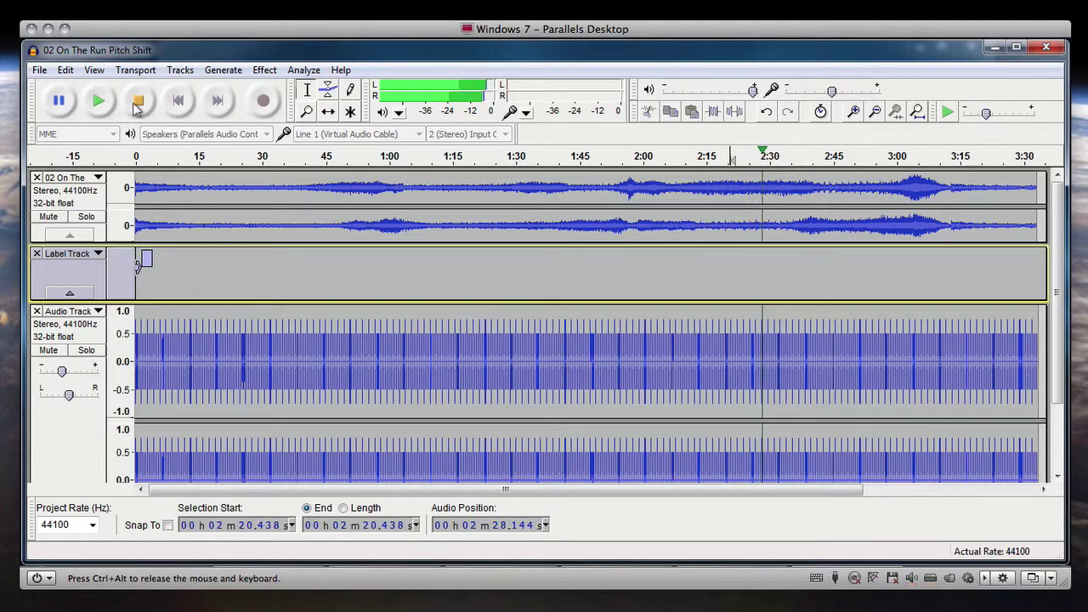
{"action": "left_click", "coordinate": [137, 102]}
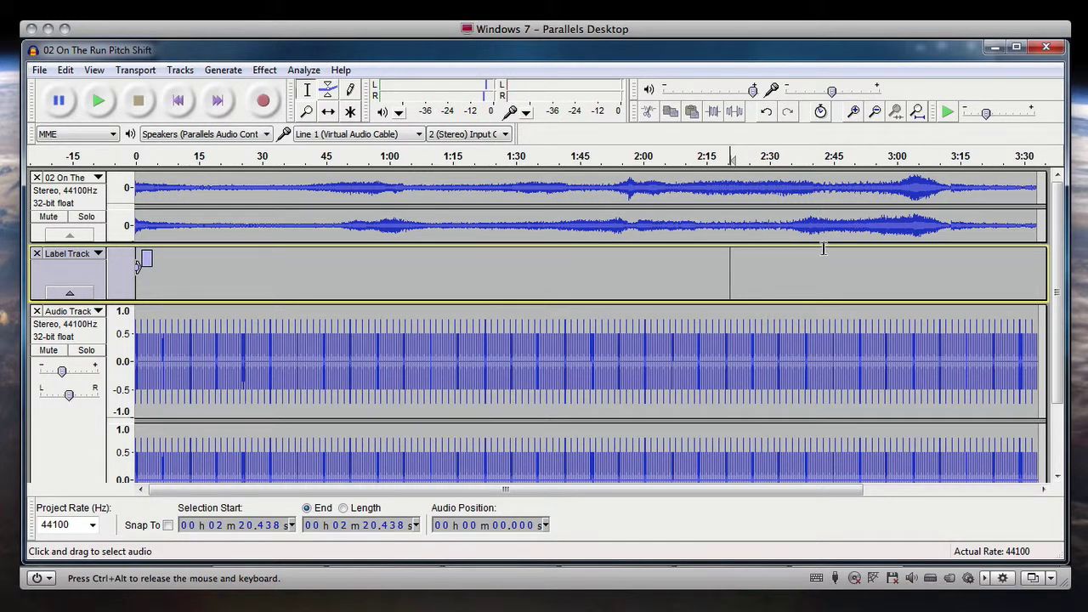
{"action": "left_click", "coordinate": [914, 283]}
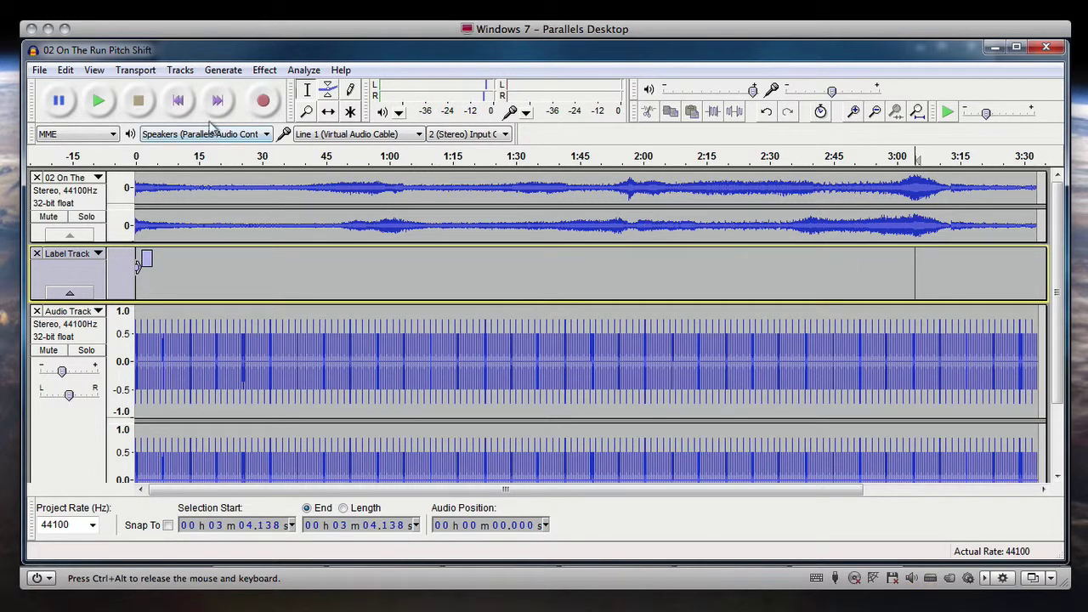
{"action": "left_click", "coordinate": [109, 98]}
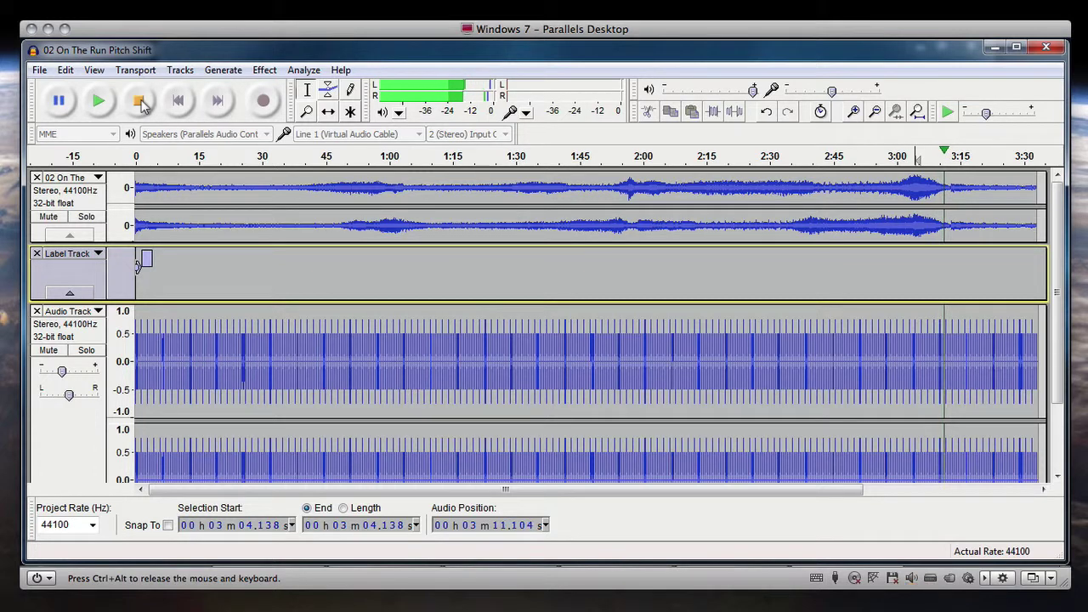
{"action": "left_click", "coordinate": [140, 101]}
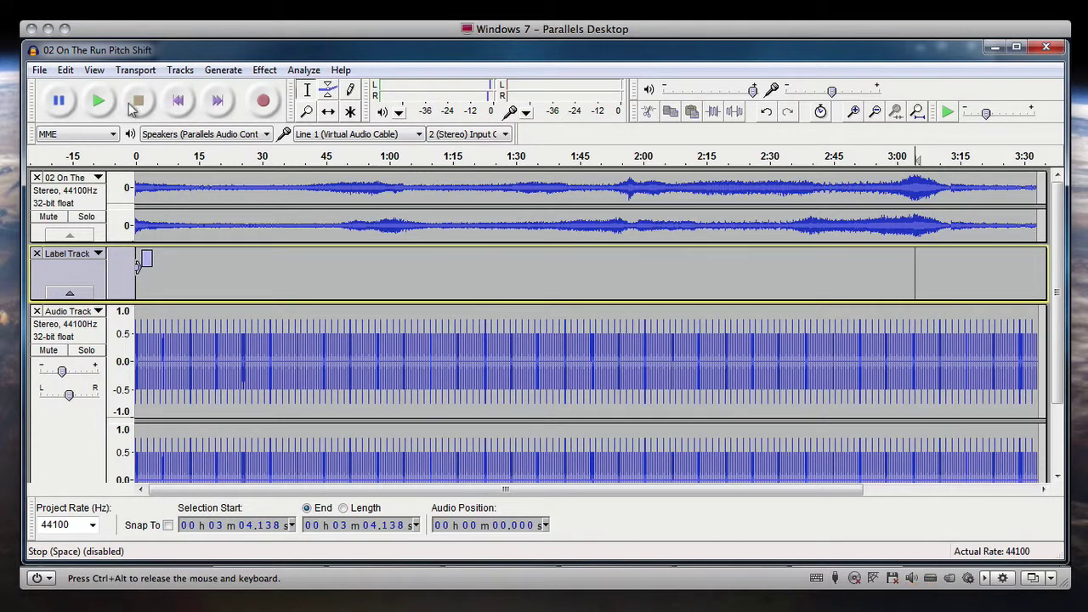
{"action": "left_click", "coordinate": [177, 101]}
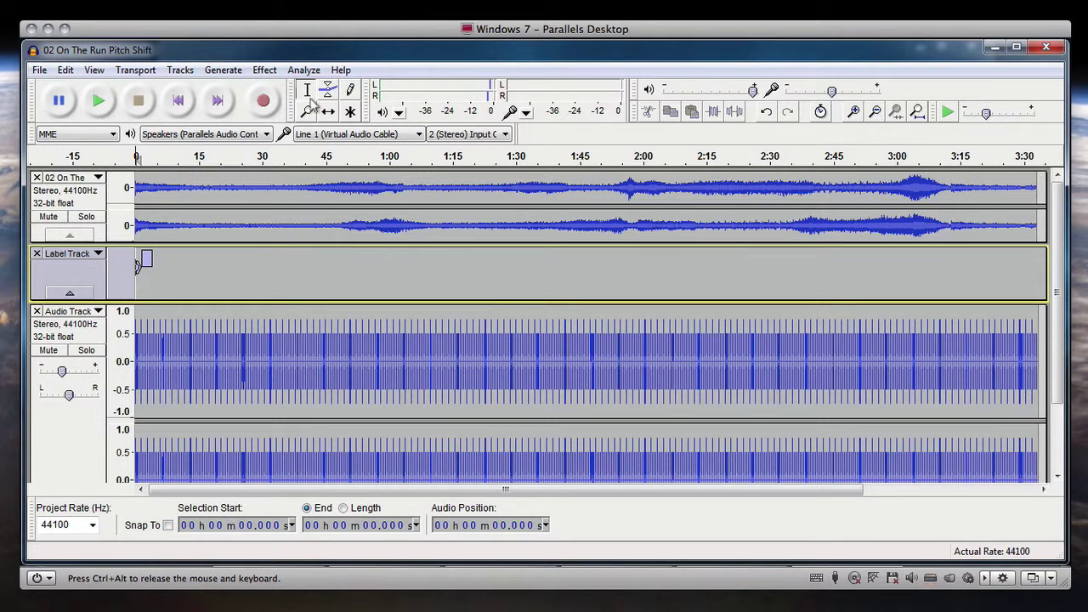
- Zoom into the first 13 seconds and select the song, label and click tracks
{"action": "left_click_drag", "start_coordinate": [189, 274], "coordinate": [34, 416]}
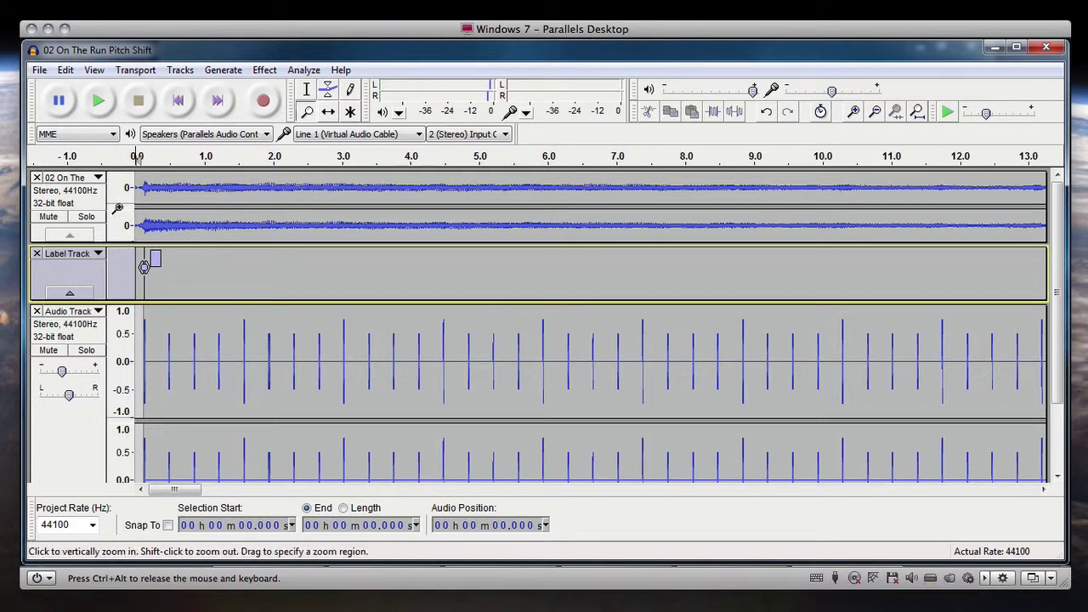
{"action": "left_click", "coordinate": [98, 236]}
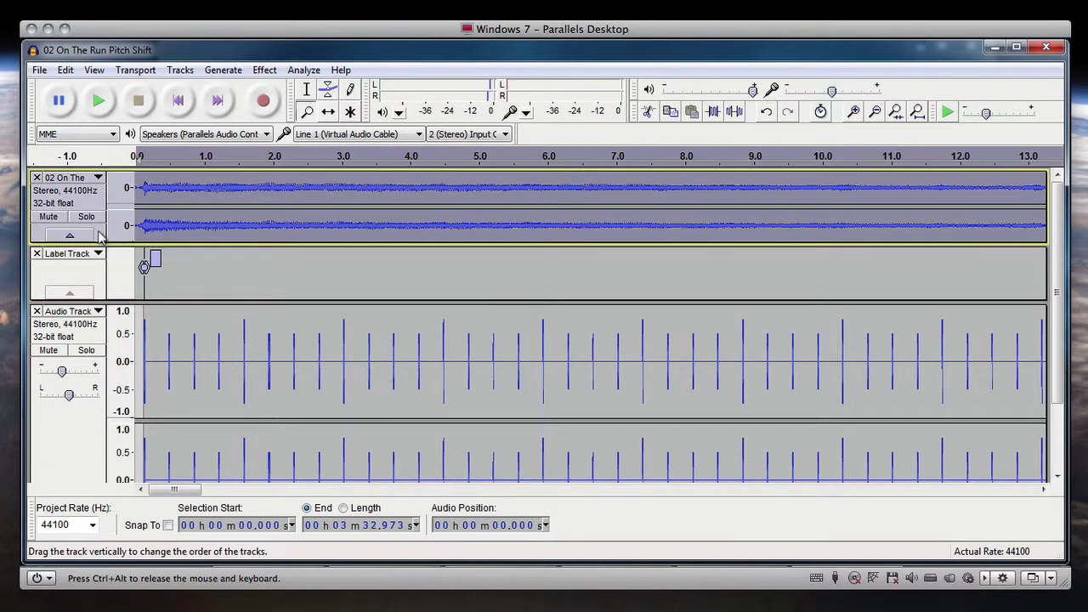
{"action": "left_click", "coordinate": [87, 281], "text": "shift"}
{"action": "left_click", "coordinate": [68, 422], "text": "shift"}
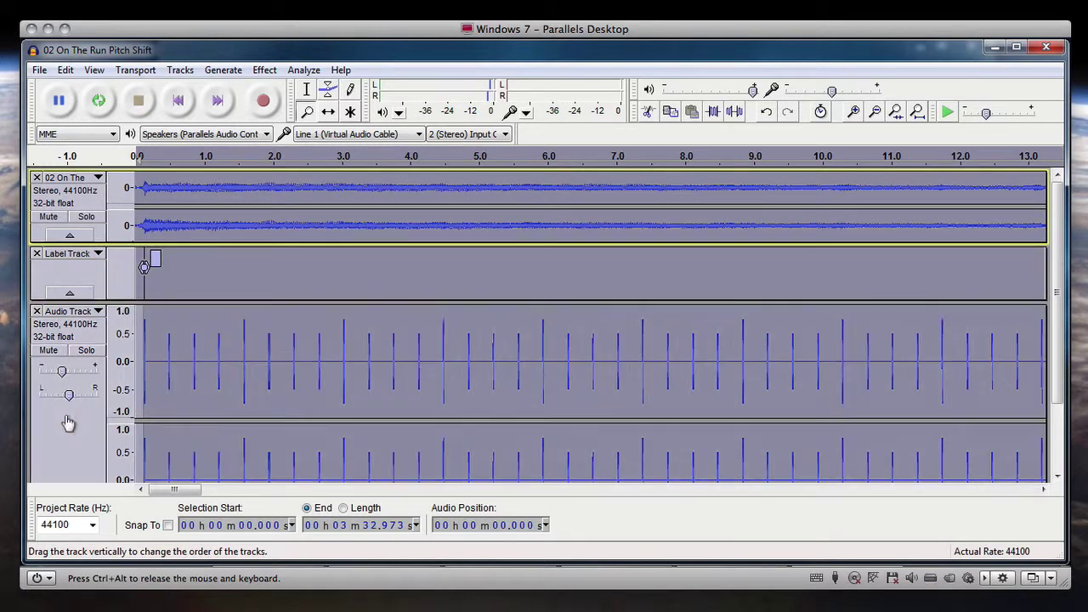
- Enable Sync-Lock Tracks from the Tracks menu
{"action": "left_click", "coordinate": [135, 71]}
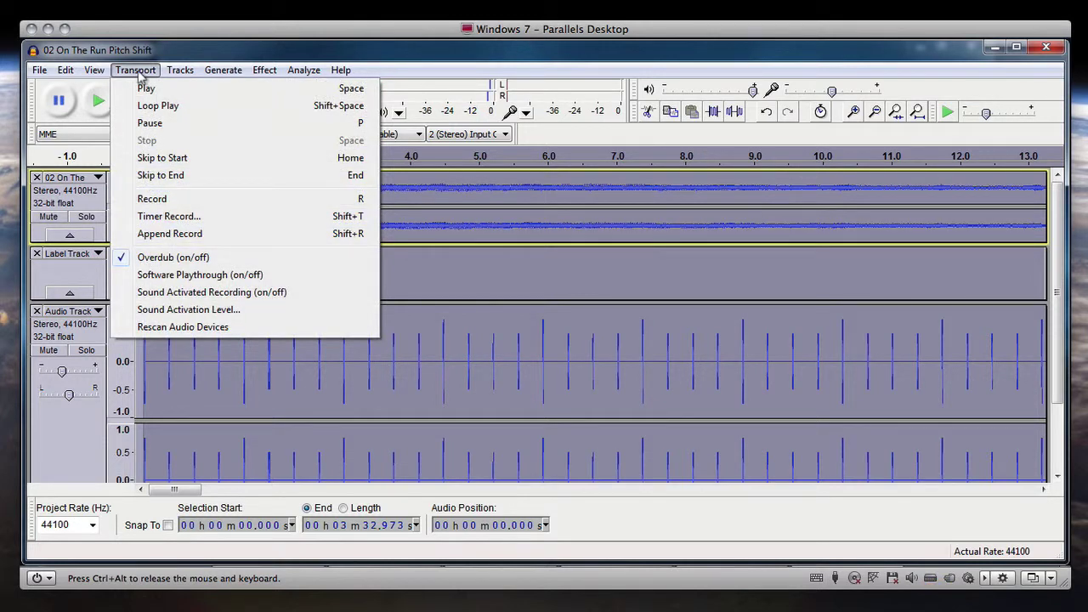
{"action": "mouse_move", "coordinate": [179, 70]}
{"action": "mouse_move", "coordinate": [209, 255]}
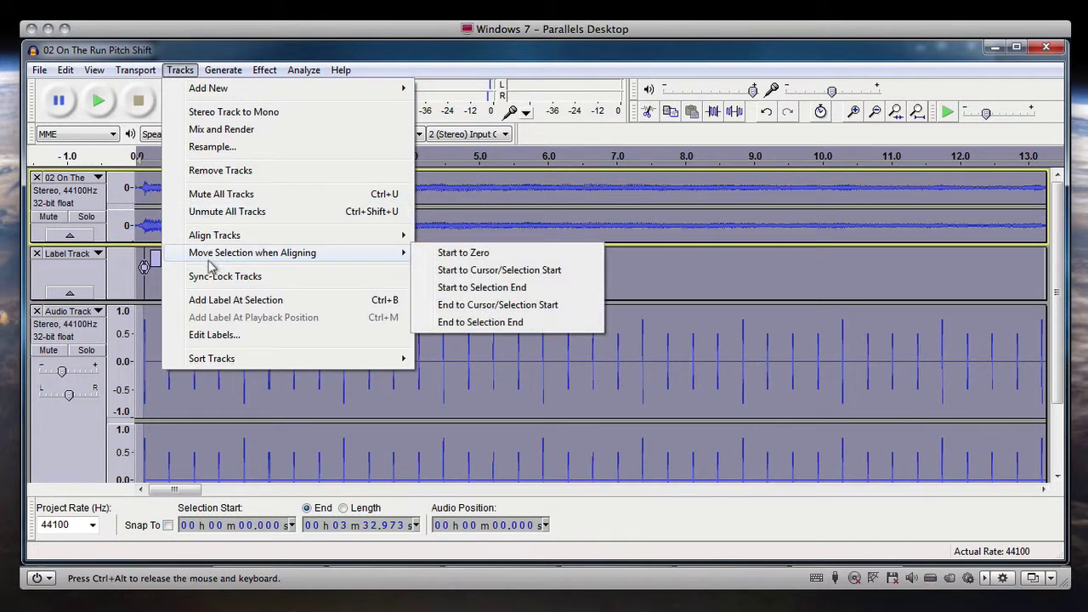
{"action": "left_click", "coordinate": [212, 276]}
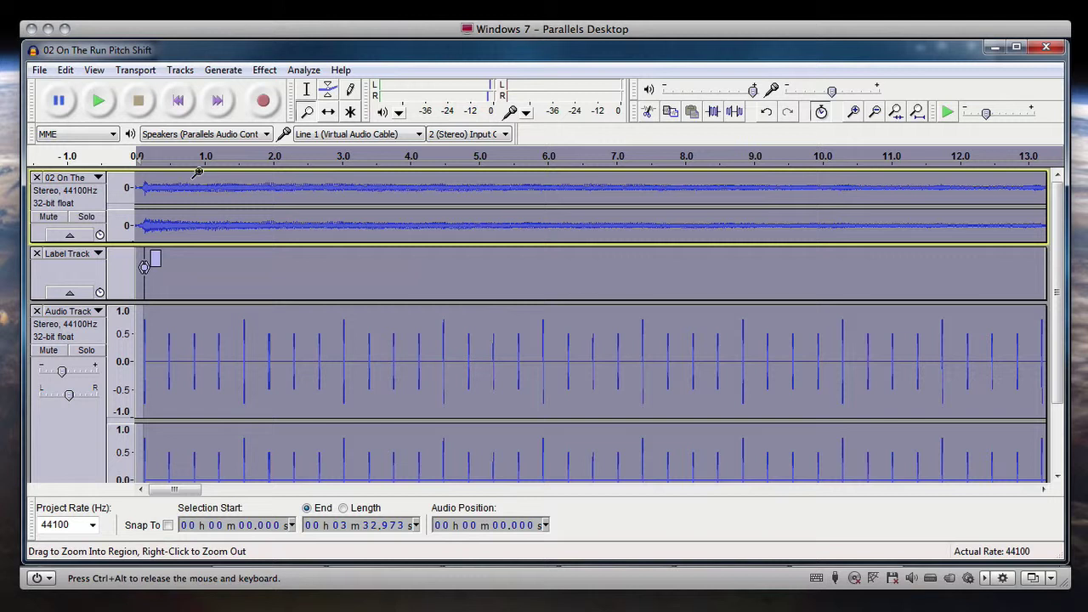
- Zoom into the first 1.5 s and shift all tracks later so the first click nears 1.00 s
{"action": "left_click", "coordinate": [307, 111]}
{"action": "left_click_drag", "start_coordinate": [237, 182], "coordinate": [148, 332]}
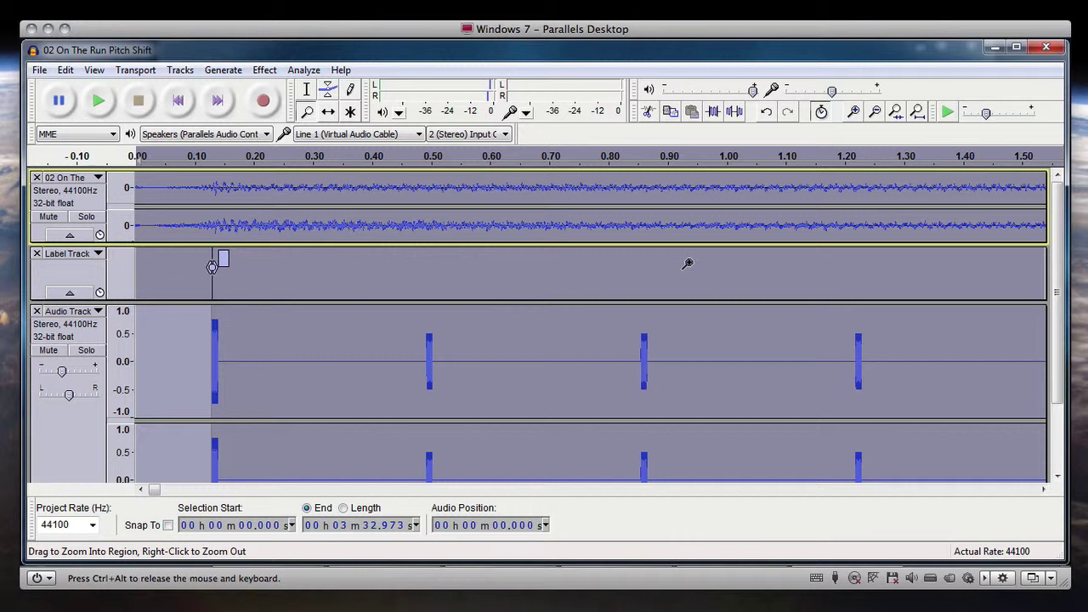
{"action": "left_click", "coordinate": [328, 111]}
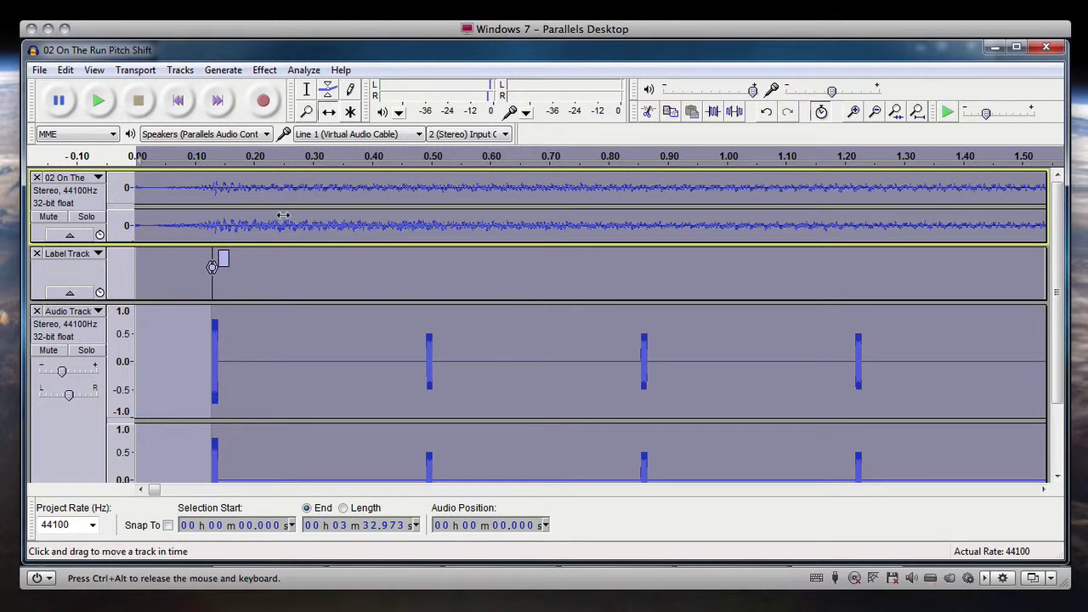
{"action": "left_click_drag", "start_coordinate": [271, 339], "coordinate": [787, 356]}
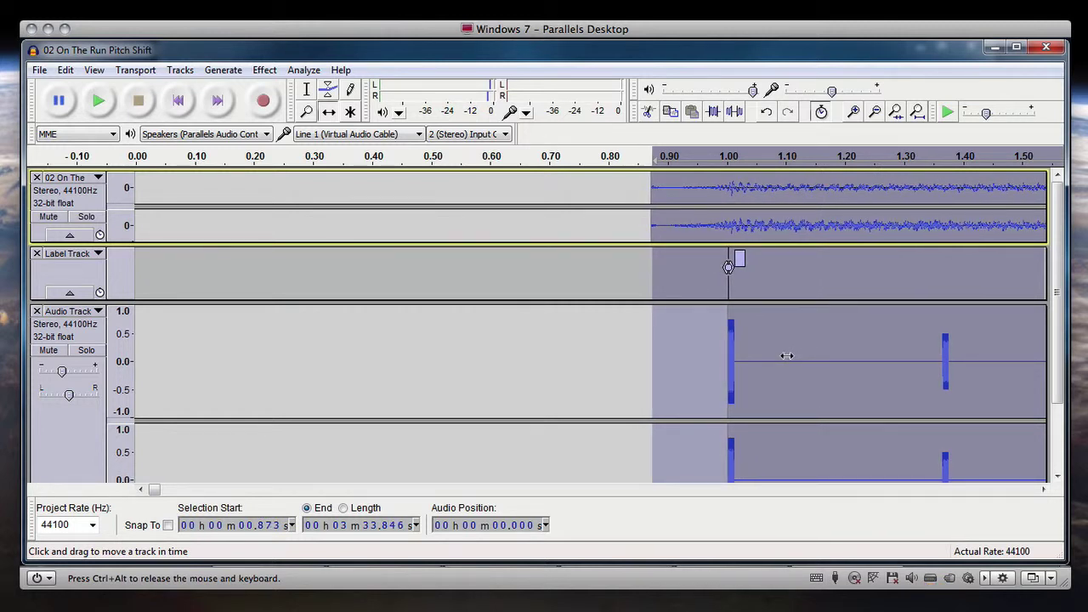
{"action": "left_click_drag", "start_coordinate": [787, 355], "coordinate": [787, 356]}
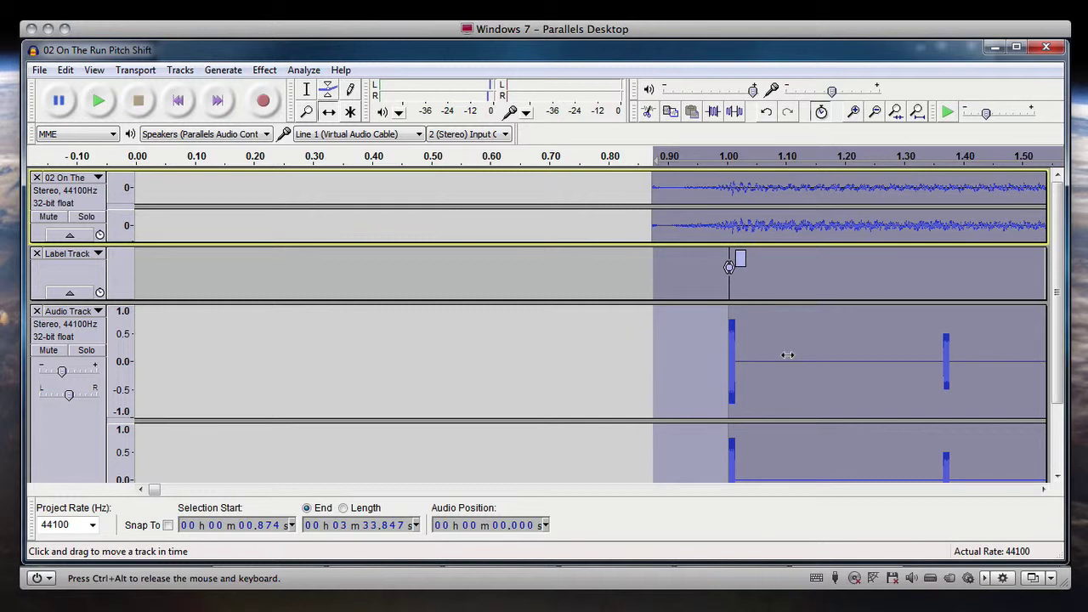
{"action": "scroll", "coordinate": [787, 355], "scroll_direction": "down", "scroll_amount": 2}
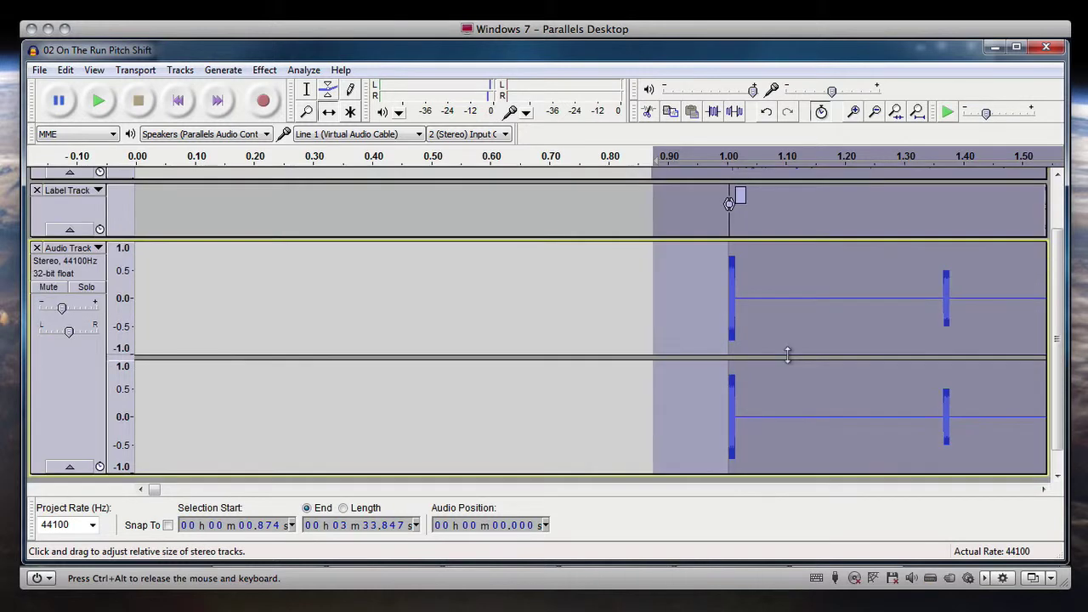
- Zoom in closely on the first click and nudge the tracks left onto exactly 1.00 s
{"action": "left_click", "coordinate": [786, 217]}
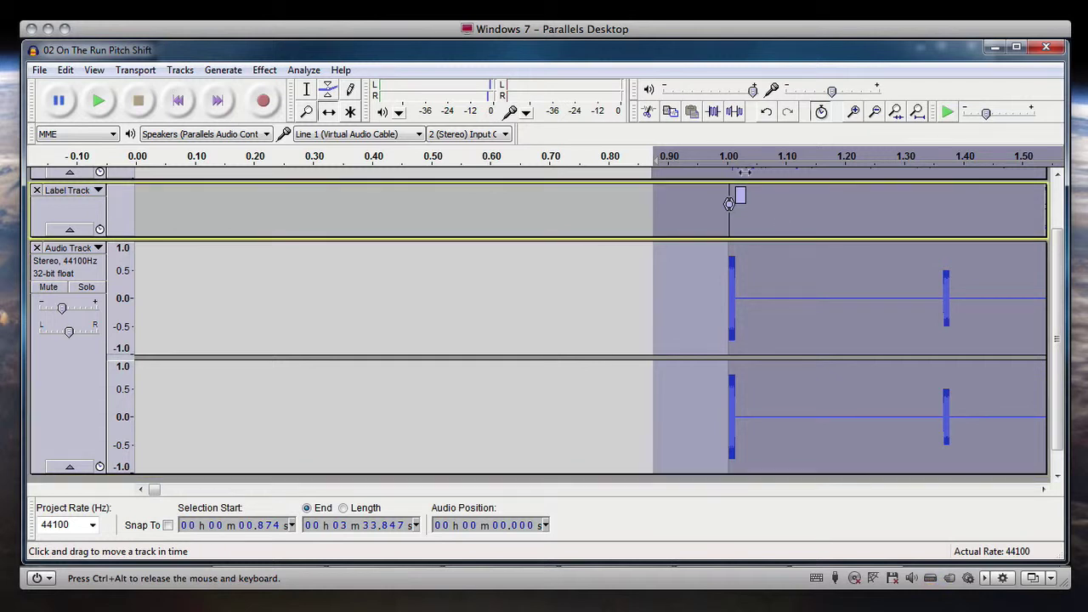
{"action": "left_click", "coordinate": [305, 111]}
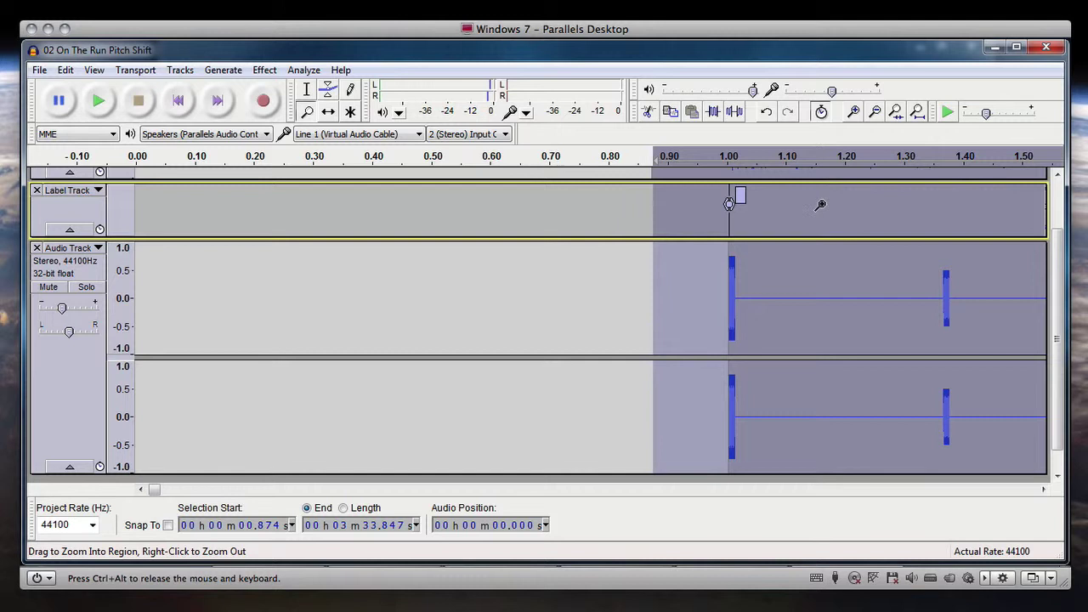
{"action": "left_click_drag", "start_coordinate": [820, 205], "coordinate": [595, 355]}
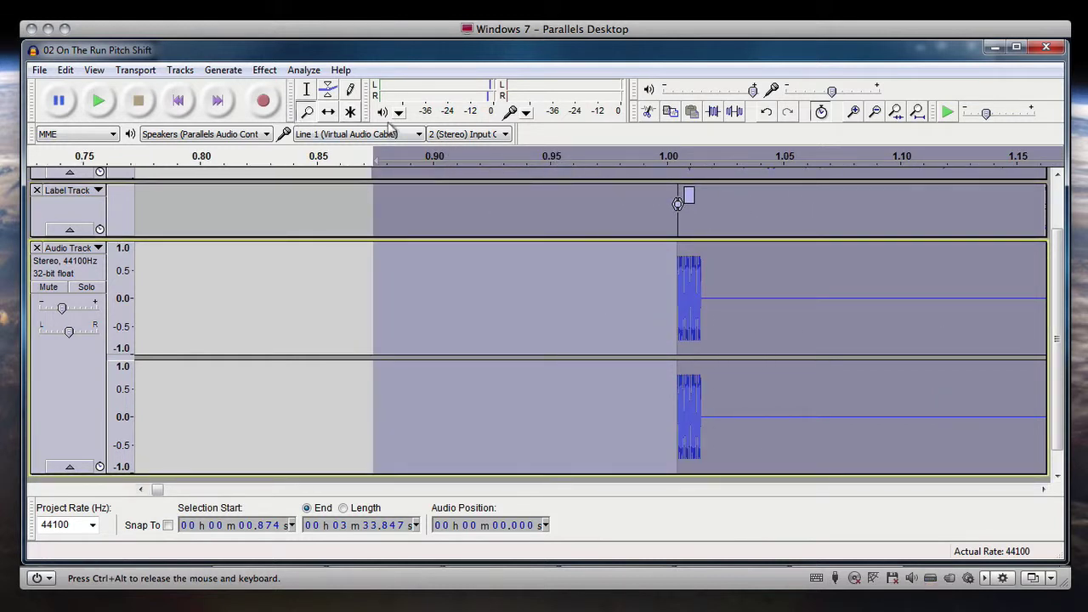
{"action": "left_click", "coordinate": [328, 112]}
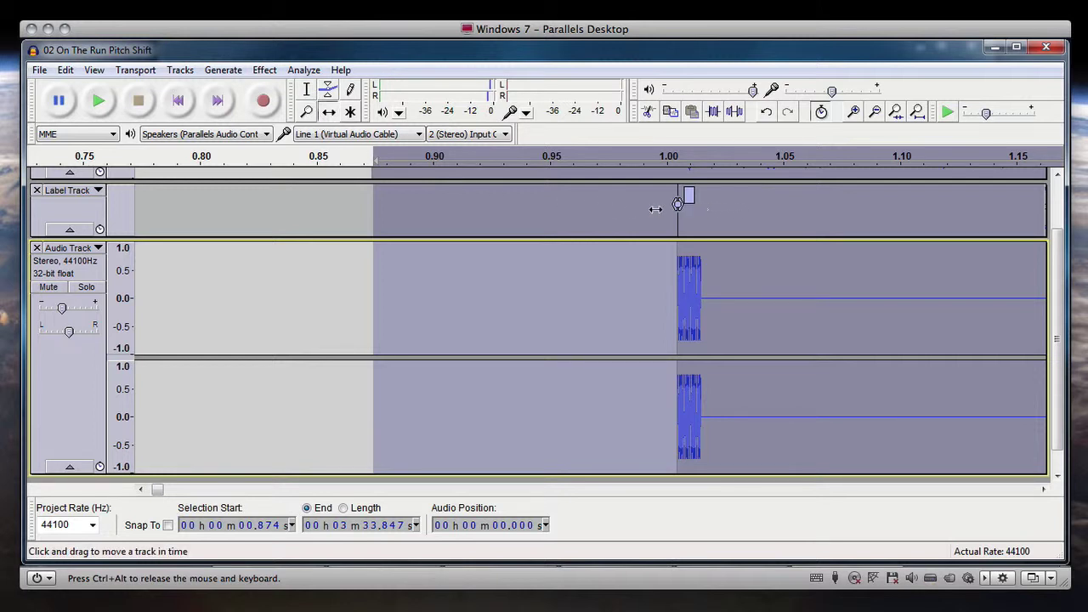
{"action": "left_click", "coordinate": [628, 207]}
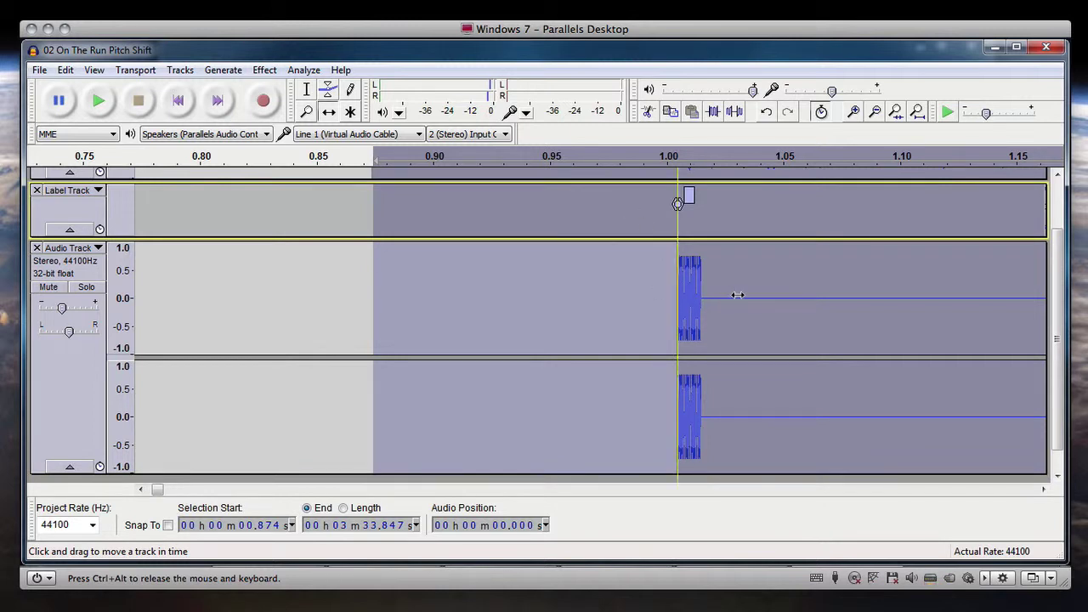
{"action": "left_click_drag", "start_coordinate": [737, 295], "coordinate": [728, 295]}
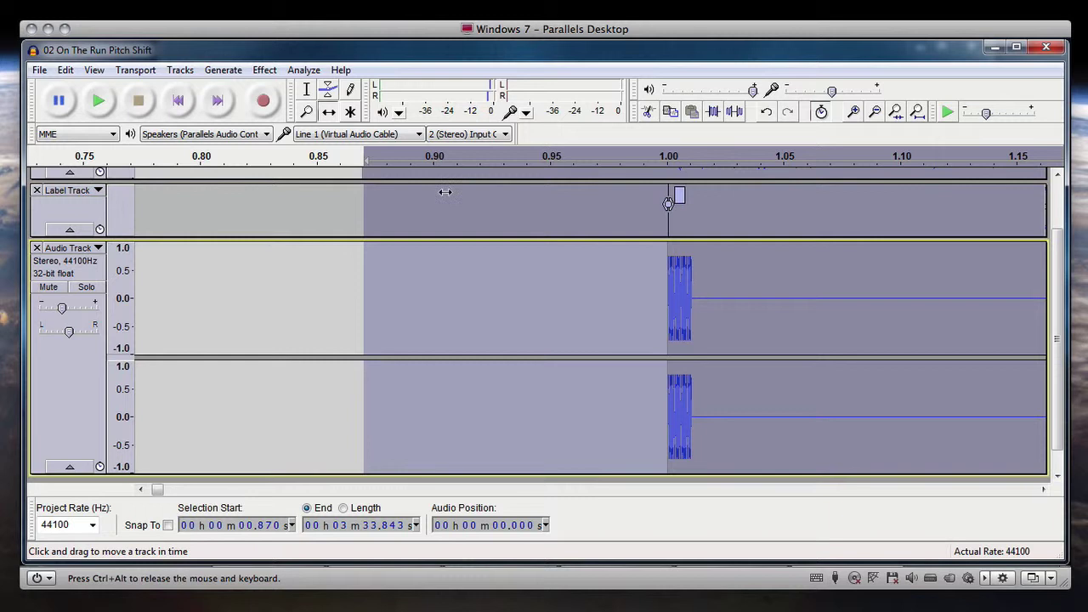
- Play from 0.938 s to check the click and label alignment
{"action": "left_click", "coordinate": [307, 90]}
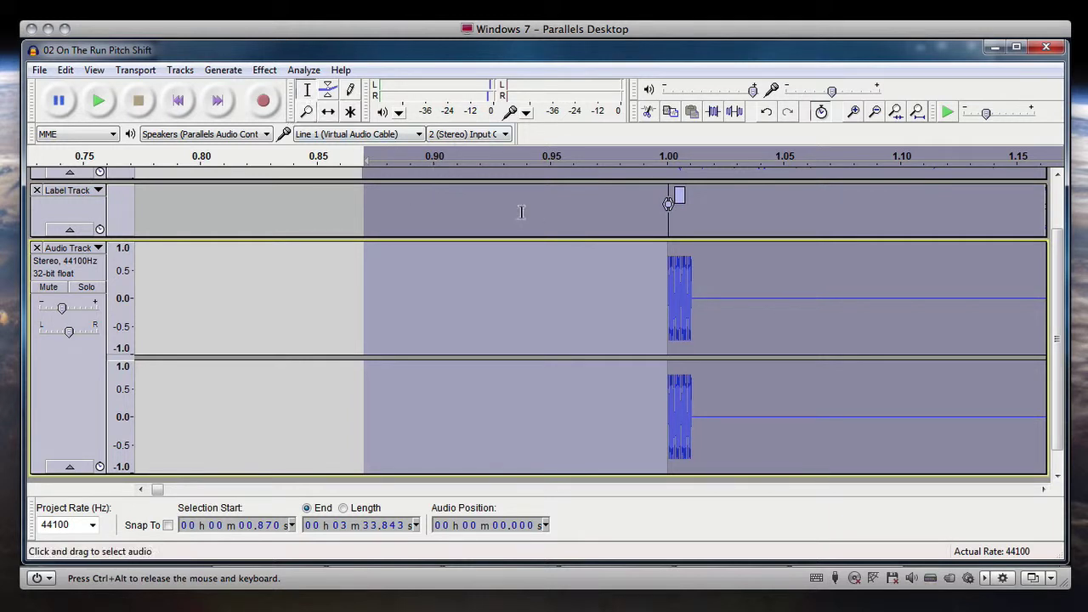
{"action": "left_click", "coordinate": [523, 211]}
{"action": "key", "text": "space"}
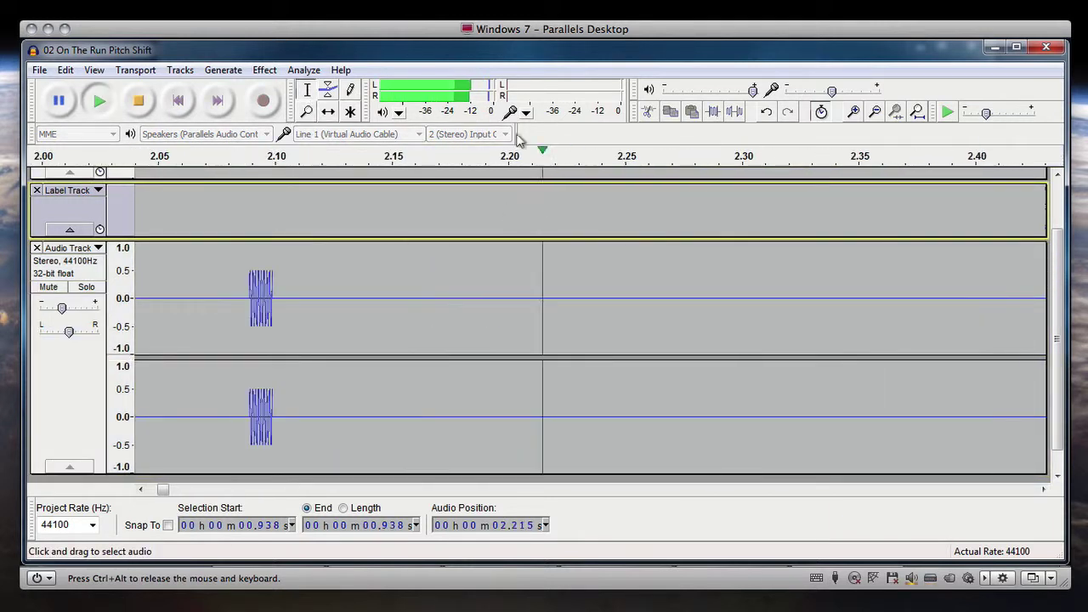
{"action": "key", "text": "space"}
- Fit the project, zoom back to the first 1.4 seconds, and return to the Selection tool
{"action": "key", "text": "ctrl+f"}
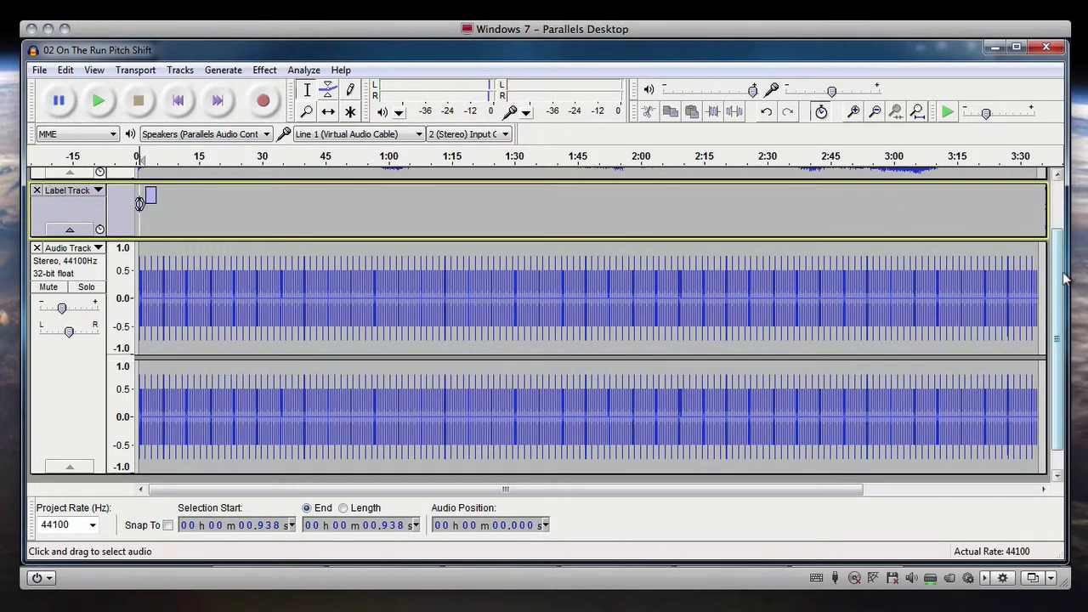
{"action": "left_click_drag", "start_coordinate": [1059, 280], "coordinate": [1059, 232]}
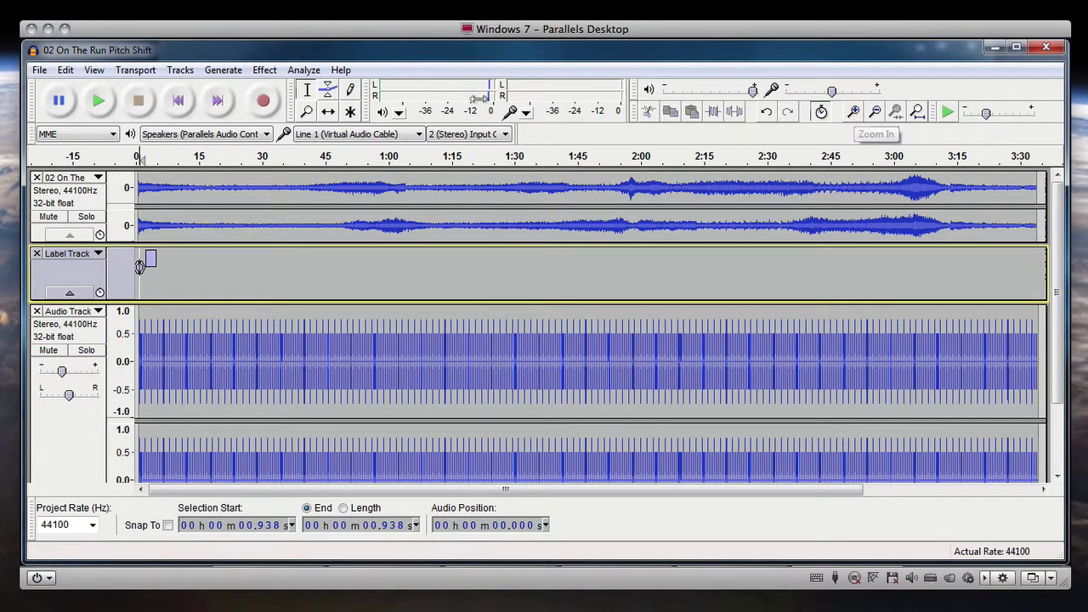
{"action": "left_click", "coordinate": [306, 111]}
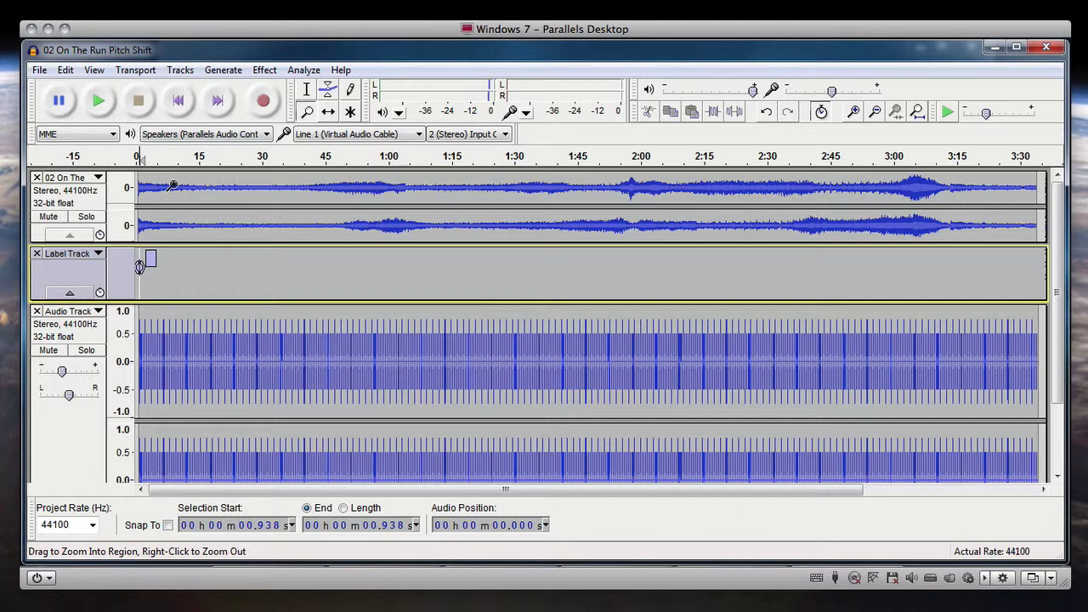
{"action": "left_click_drag", "start_coordinate": [135, 255], "coordinate": [174, 251]}
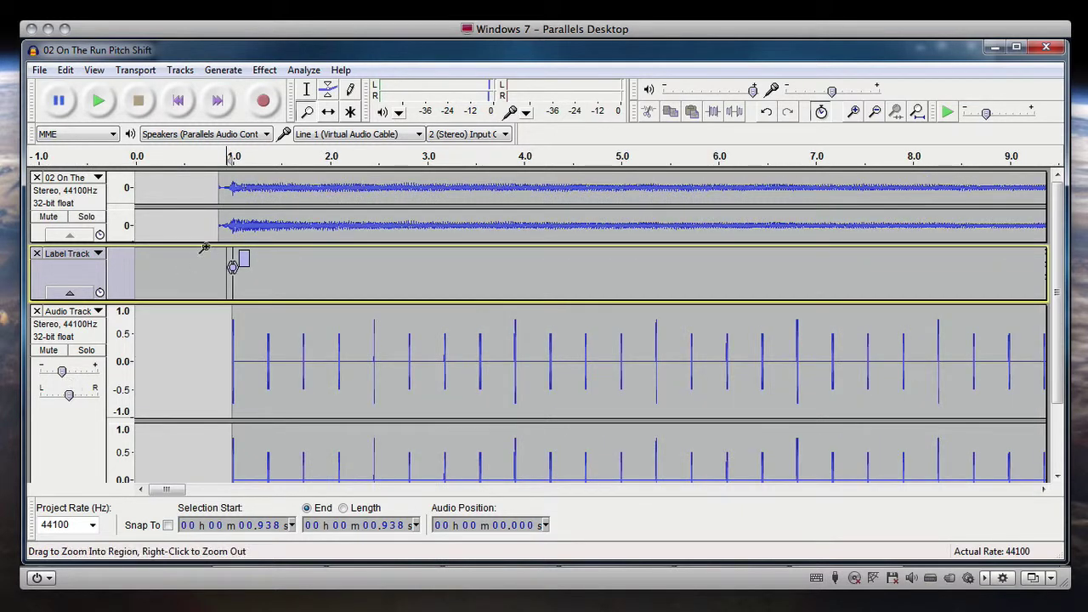
{"action": "left_click_drag", "start_coordinate": [153, 400], "coordinate": [274, 401]}
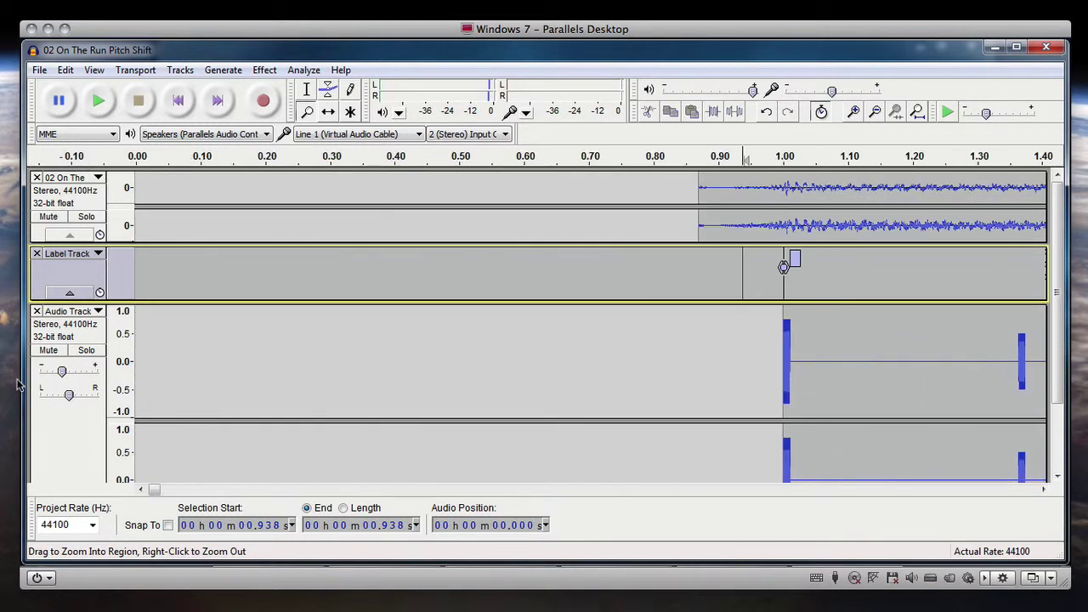
{"action": "left_click", "coordinate": [307, 90]}
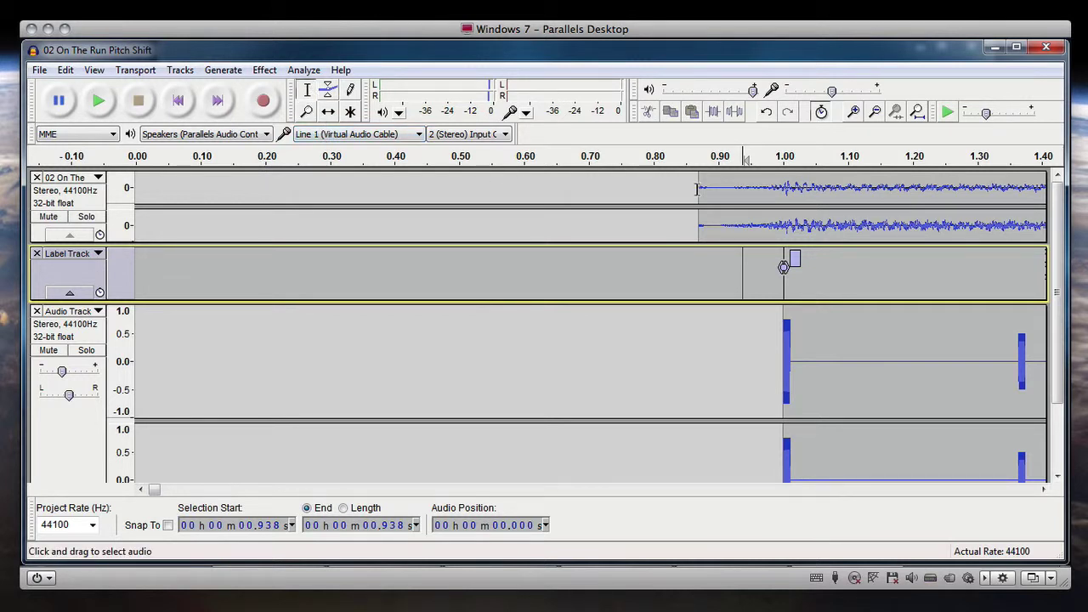
{"action": "left_click_drag", "start_coordinate": [699, 189], "coordinate": [32, 195]}
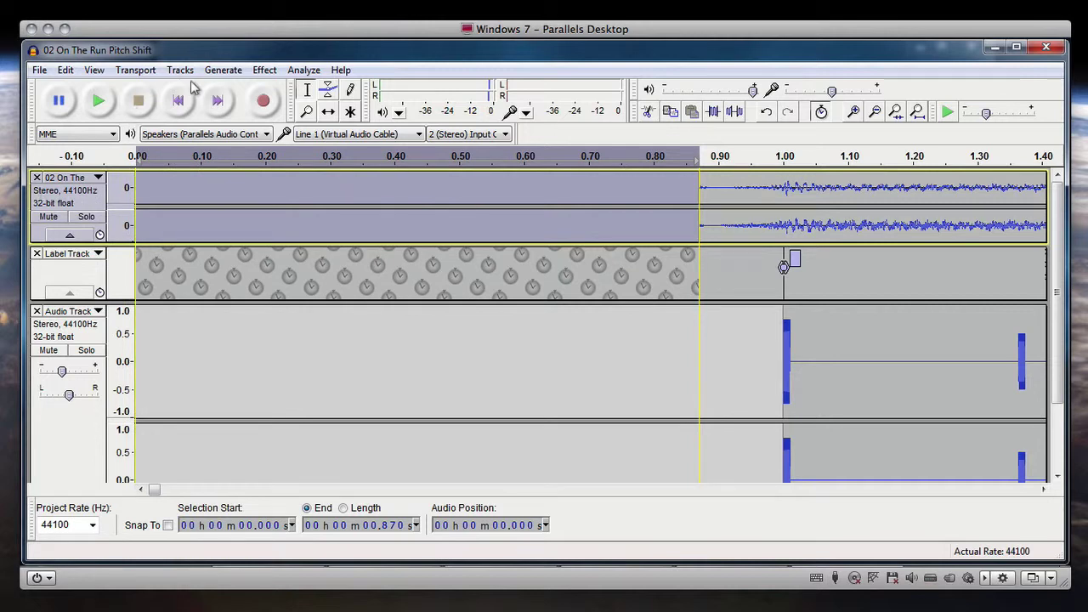
{"action": "left_click", "coordinate": [222, 69]}
{"action": "left_click", "coordinate": [245, 142]}
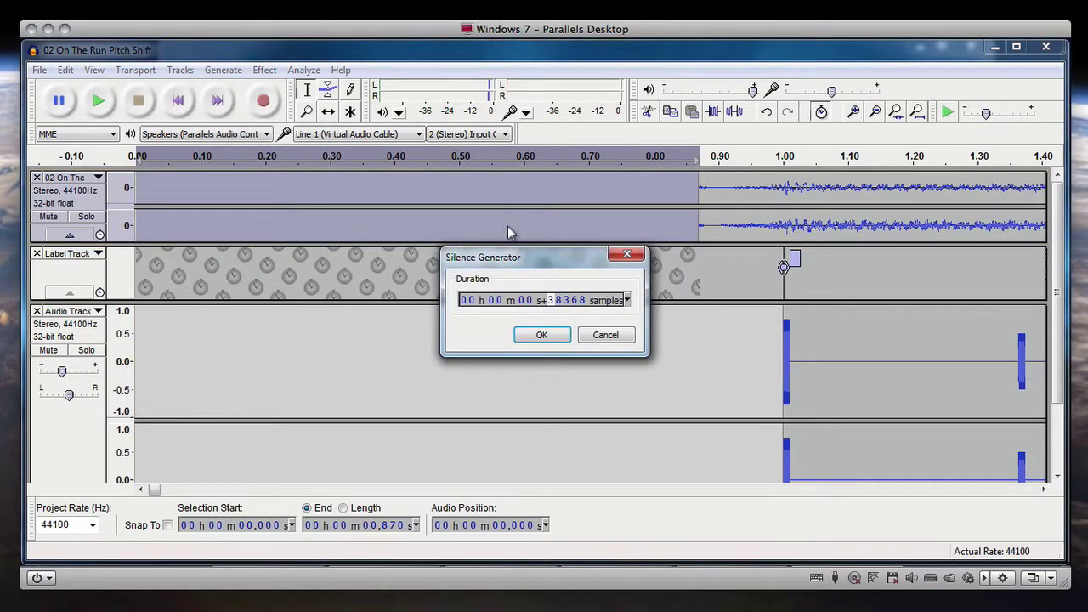
{"action": "left_click", "coordinate": [541, 336]}
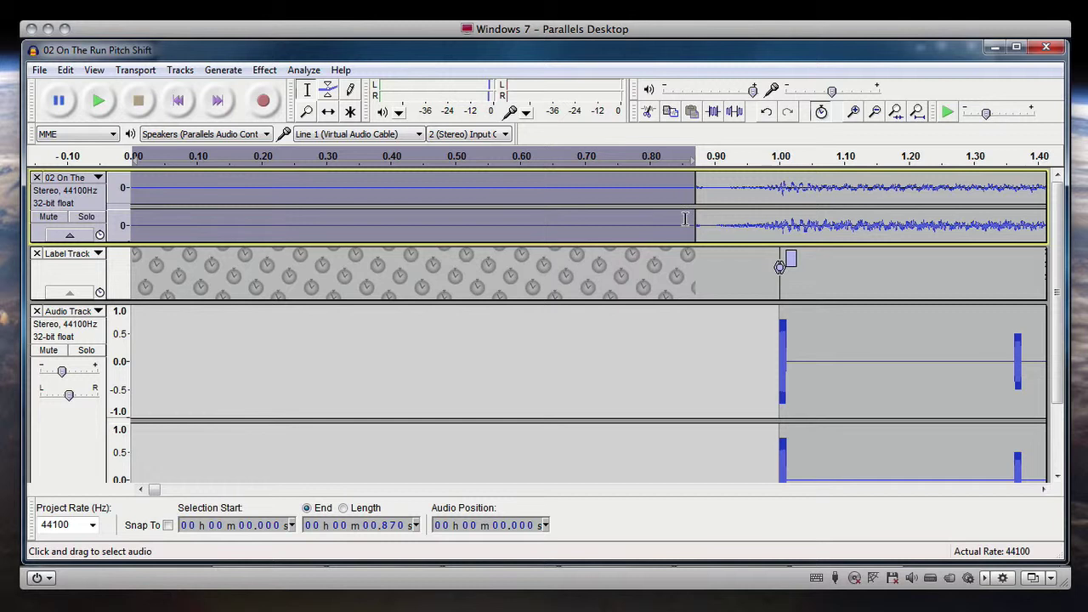
{"action": "left_click", "coordinate": [686, 219]}
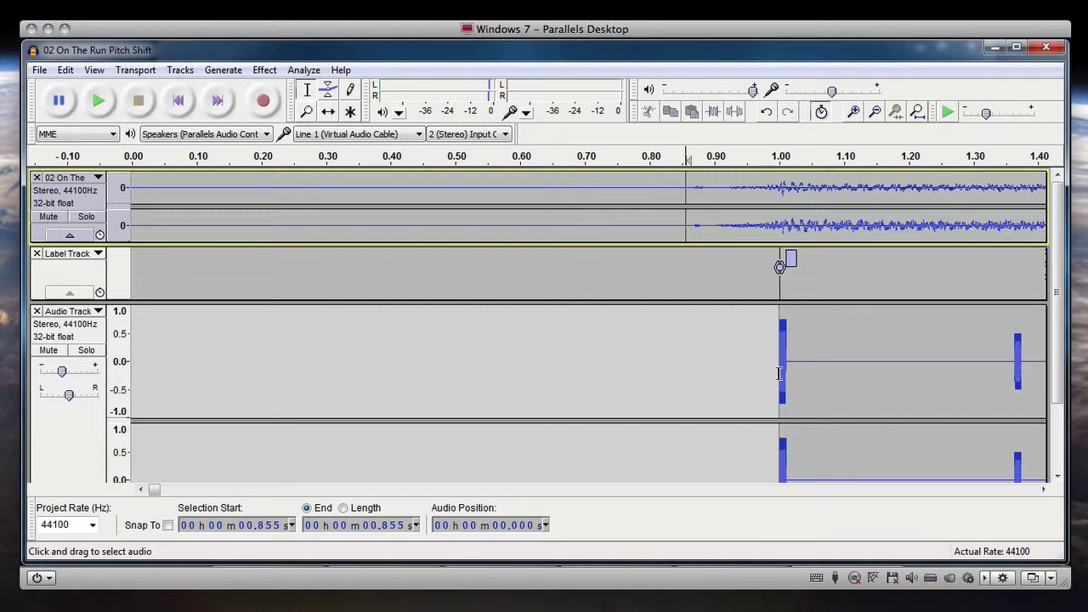
{"action": "left_click_drag", "start_coordinate": [779, 374], "coordinate": [41, 350]}
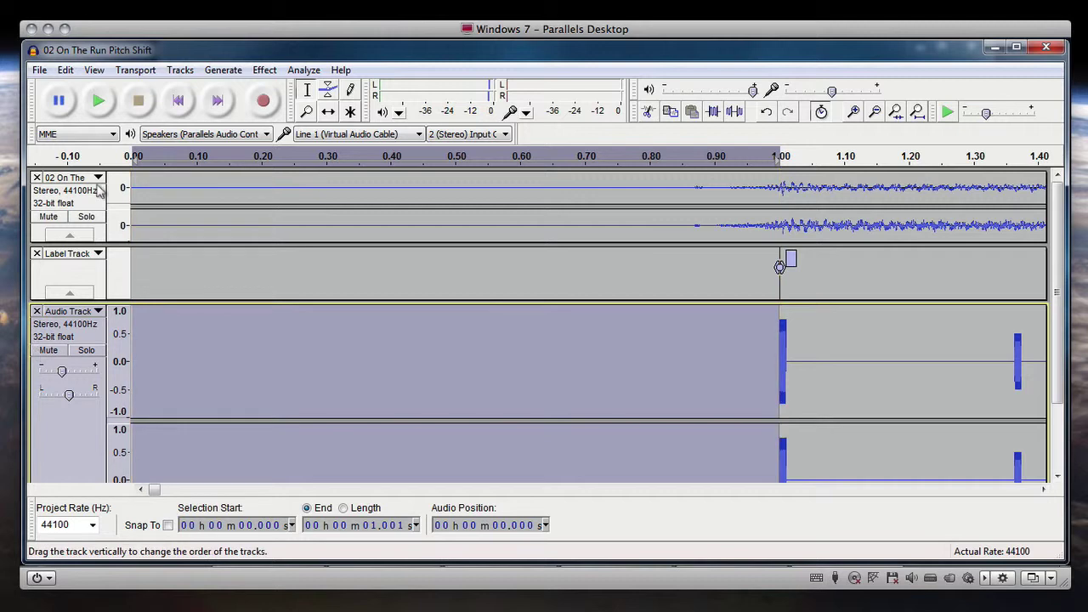
{"action": "left_click", "coordinate": [223, 70]}
{"action": "left_click", "coordinate": [250, 141]}
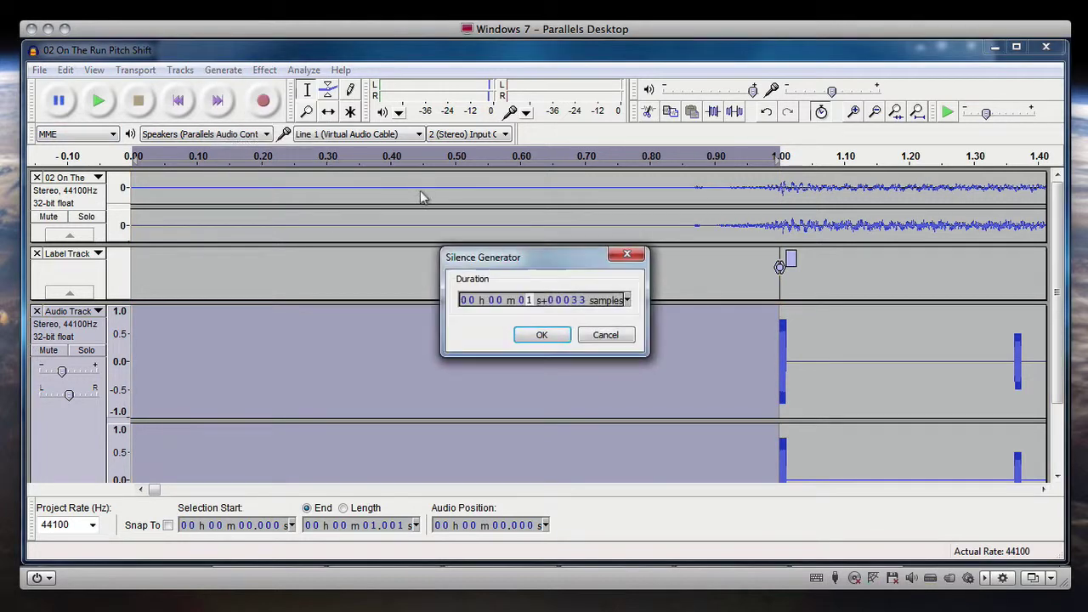
{"action": "left_click", "coordinate": [542, 335]}
{"action": "left_click", "coordinate": [725, 380]}
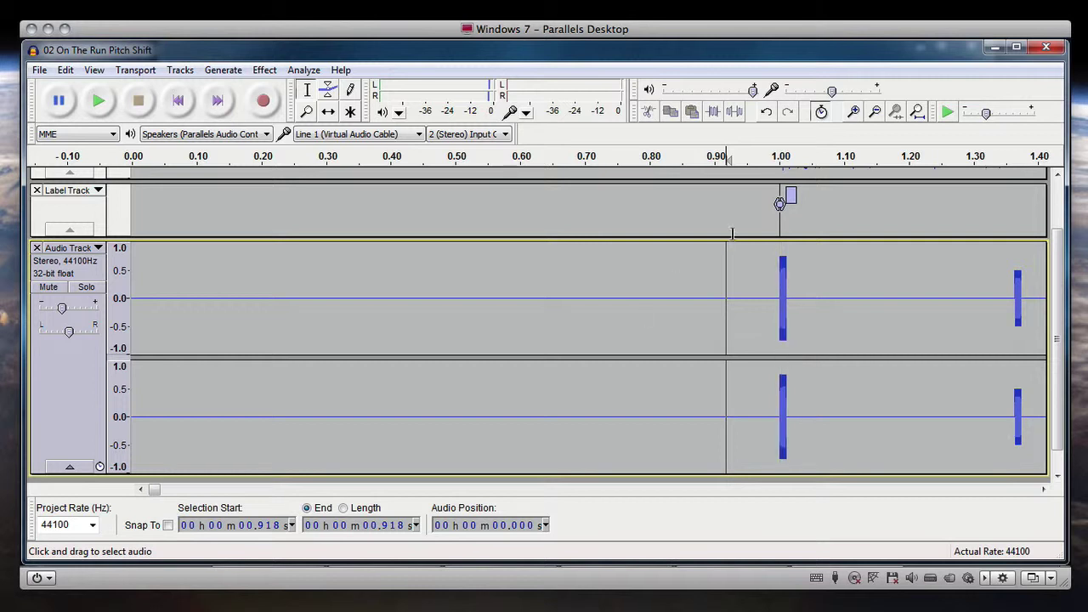
{"action": "left_click_drag", "start_coordinate": [1064, 269], "coordinate": [1064, 222]}
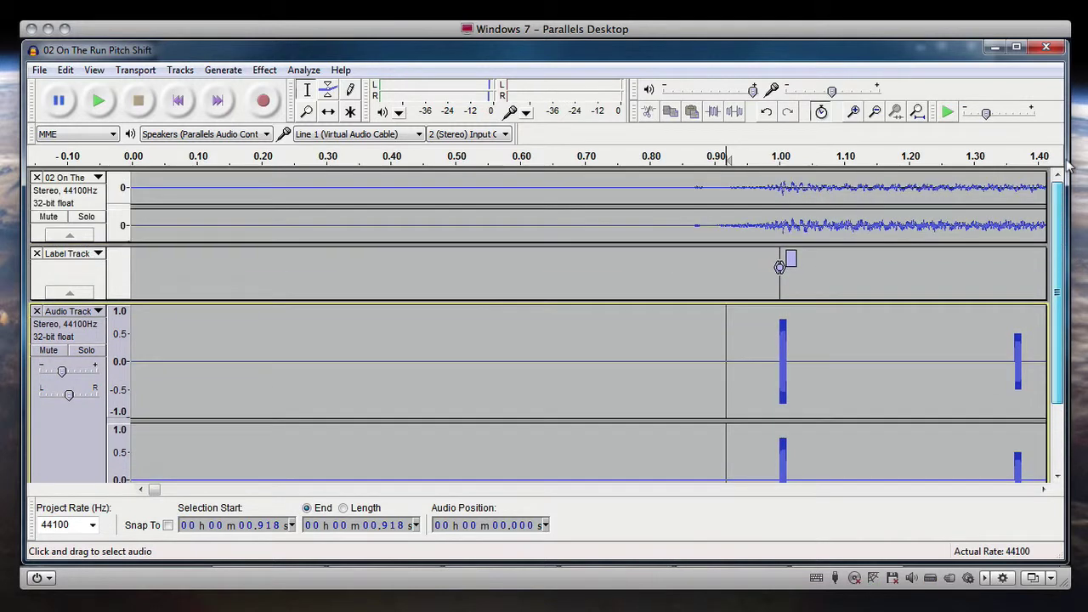
- Export the selected song clip, browsing to Documents > Mind Workstation Tutorials > On the Run Tempo Sync
{"action": "double_click", "coordinate": [262, 227]}
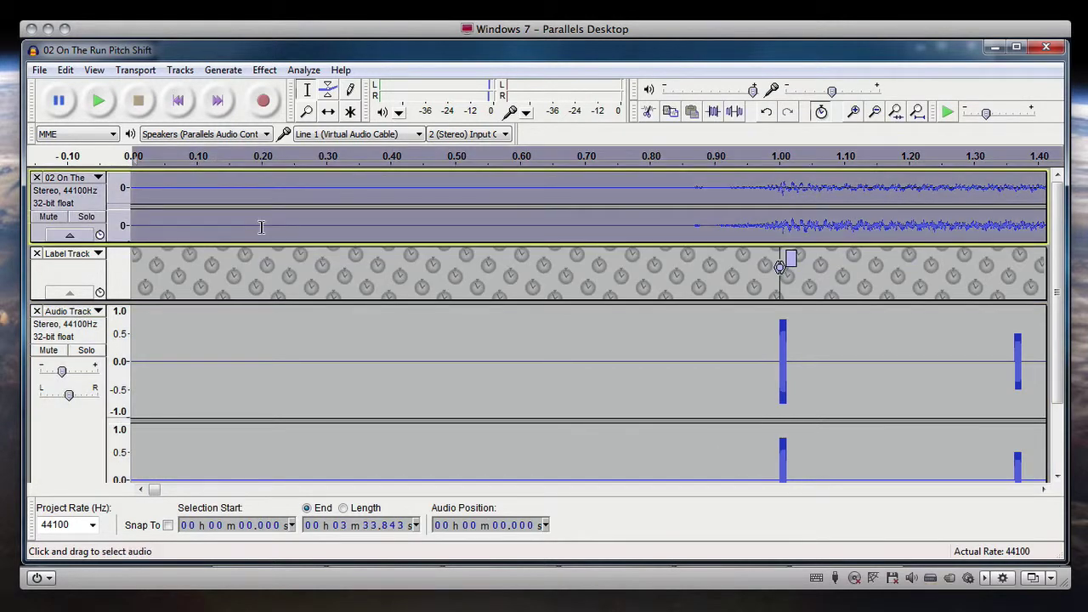
{"action": "left_click", "coordinate": [40, 70]}
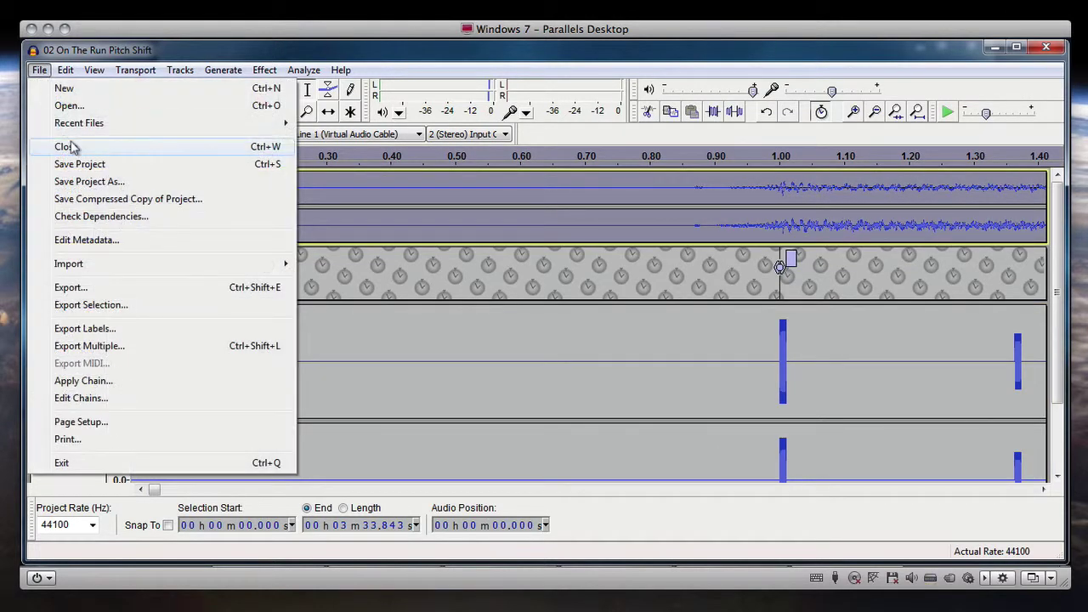
{"action": "left_click", "coordinate": [90, 305]}
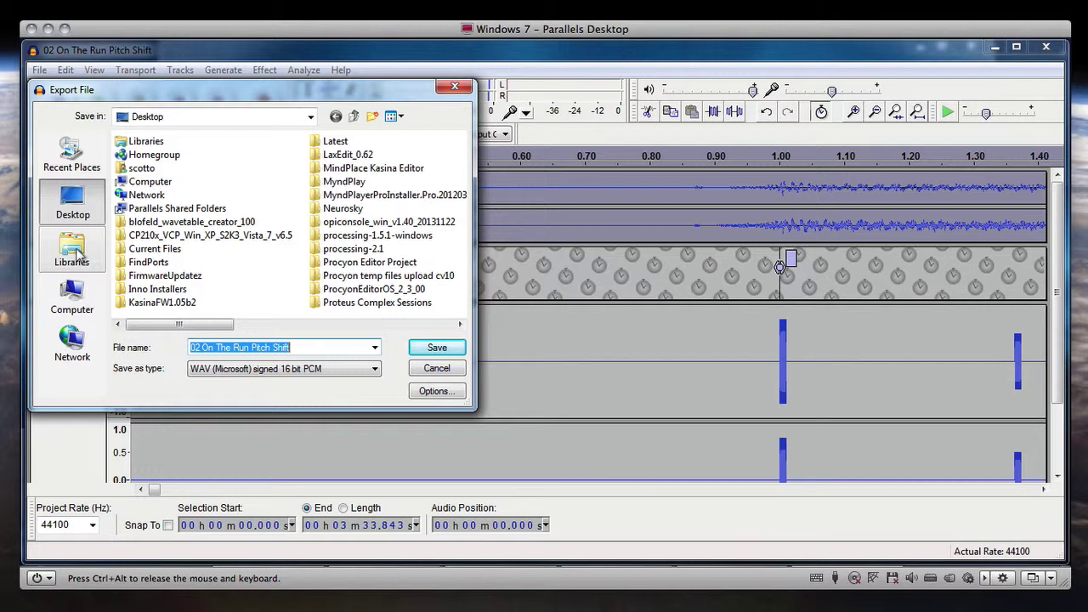
{"action": "left_click", "coordinate": [79, 170]}
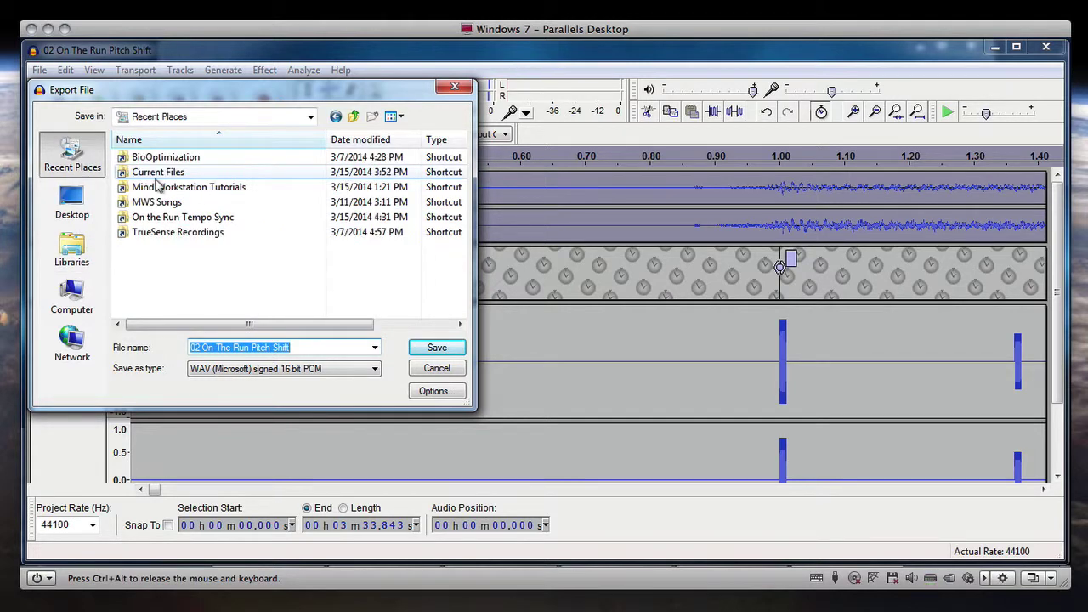
{"action": "double_click", "coordinate": [158, 187]}
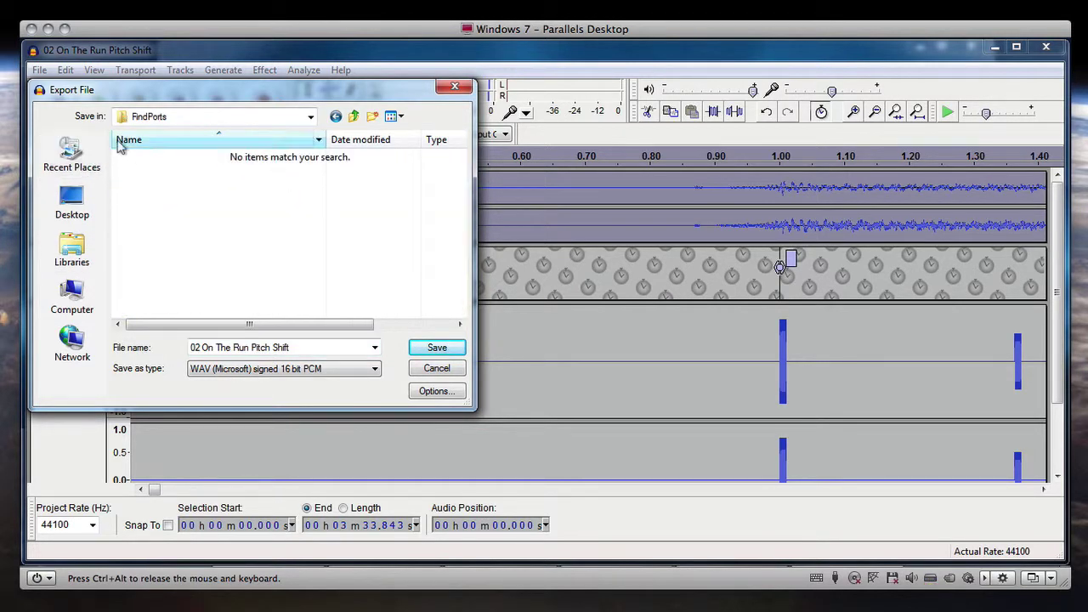
{"action": "left_click", "coordinate": [336, 117]}
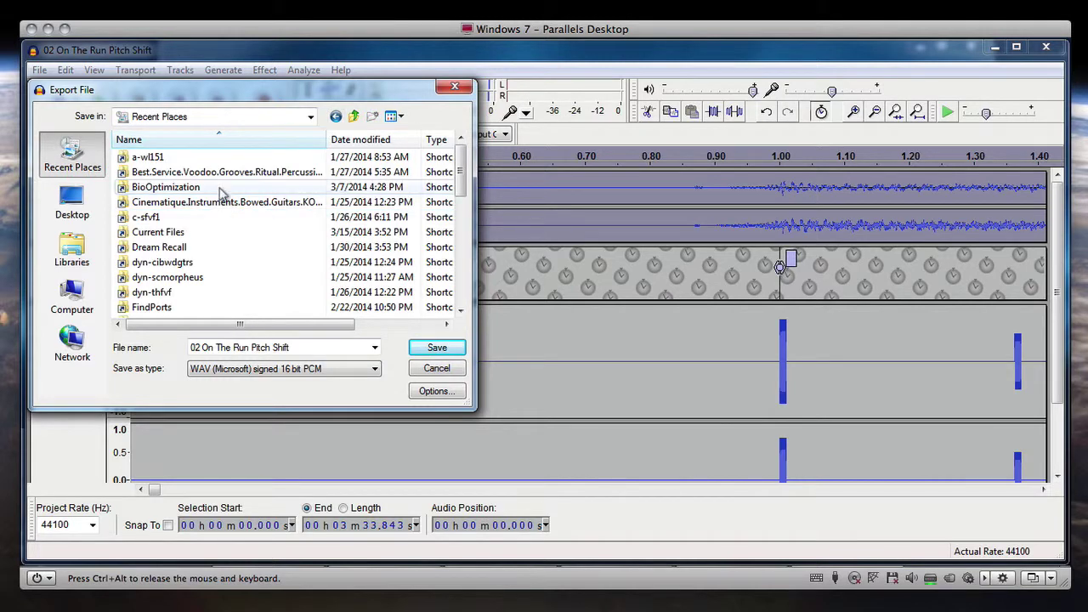
{"action": "scroll", "coordinate": [168, 225], "scroll_direction": "up", "scroll_amount": 1}
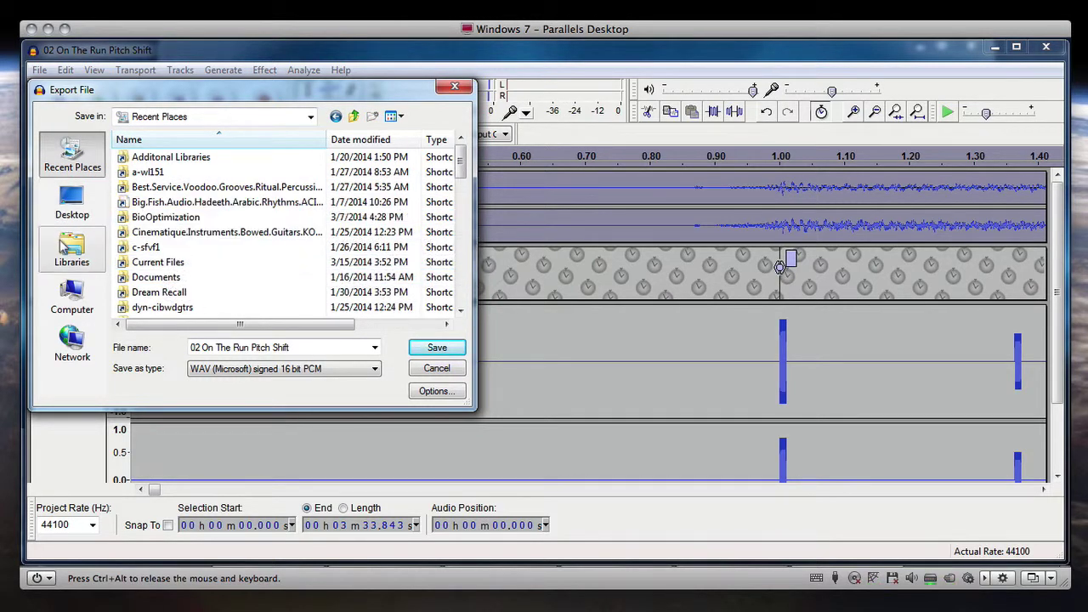
{"action": "left_click", "coordinate": [72, 255]}
{"action": "double_click", "coordinate": [297, 146]}
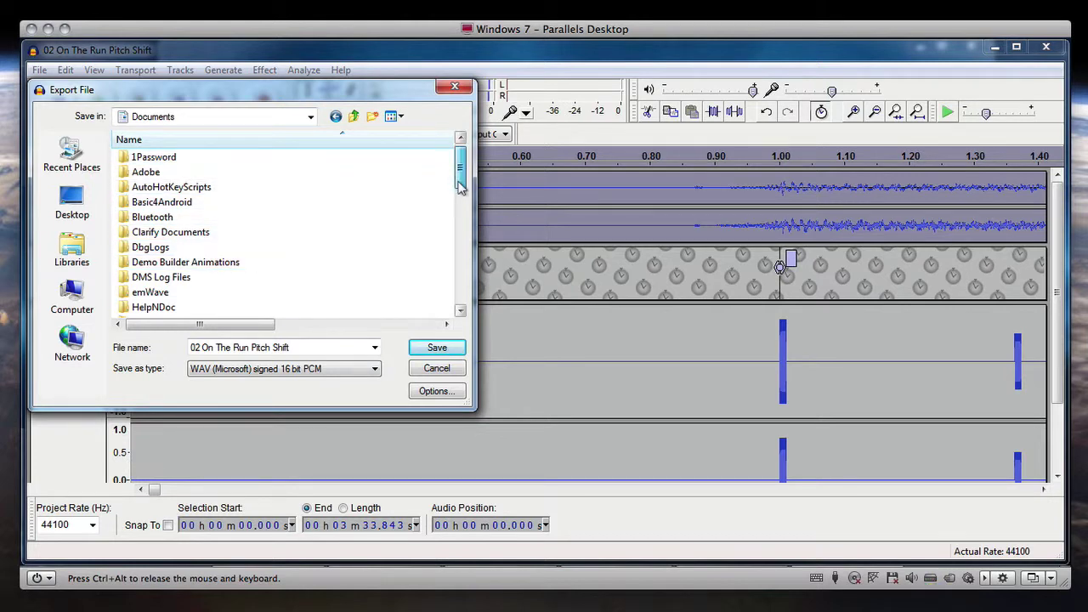
{"action": "left_click_drag", "start_coordinate": [460, 163], "coordinate": [460, 250]}
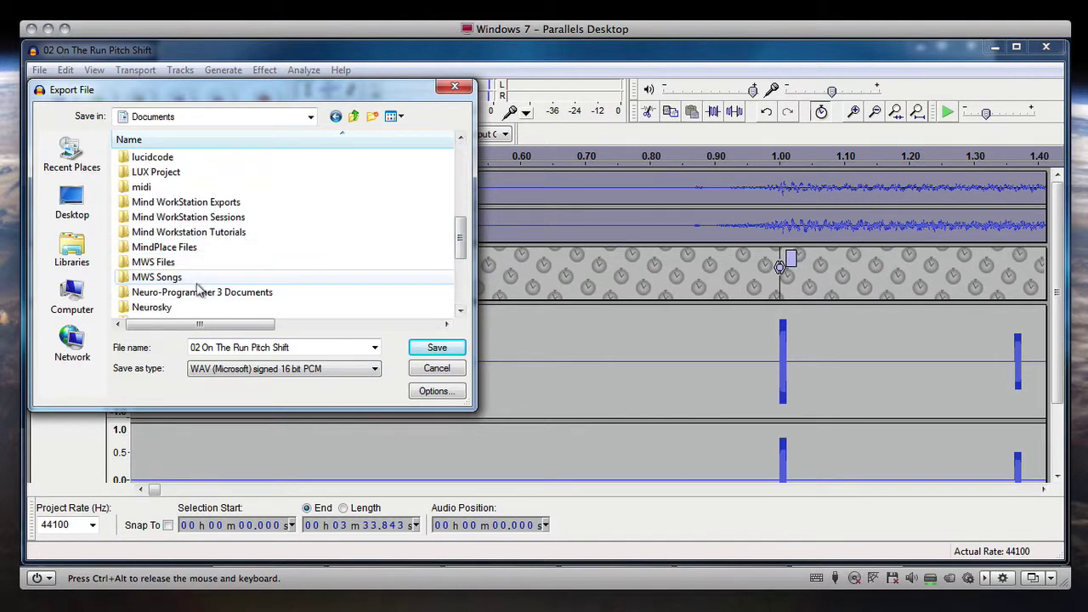
{"action": "double_click", "coordinate": [185, 232]}
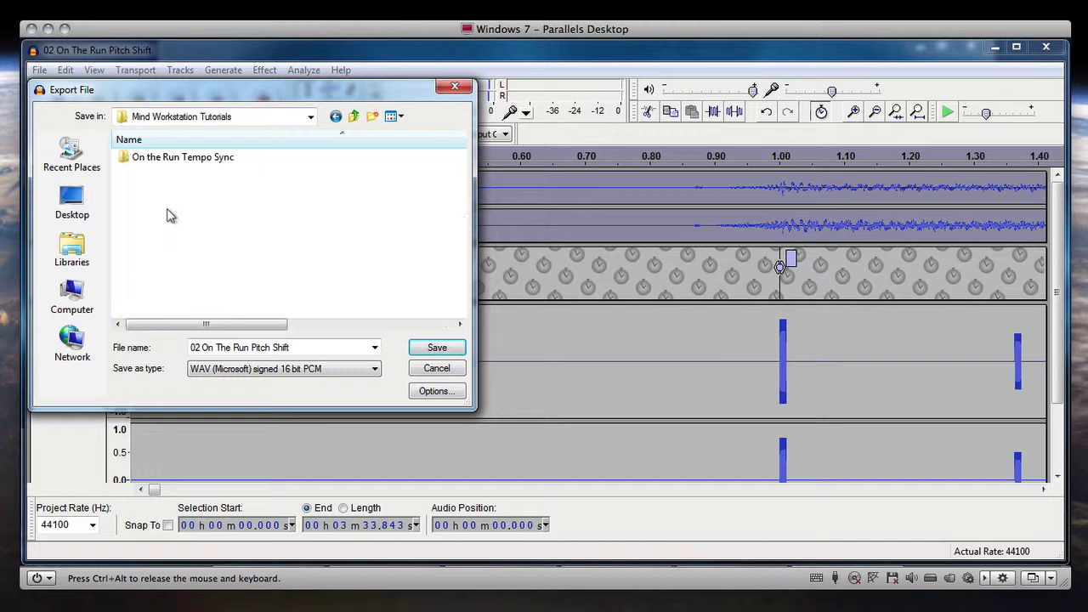
{"action": "double_click", "coordinate": [185, 158]}
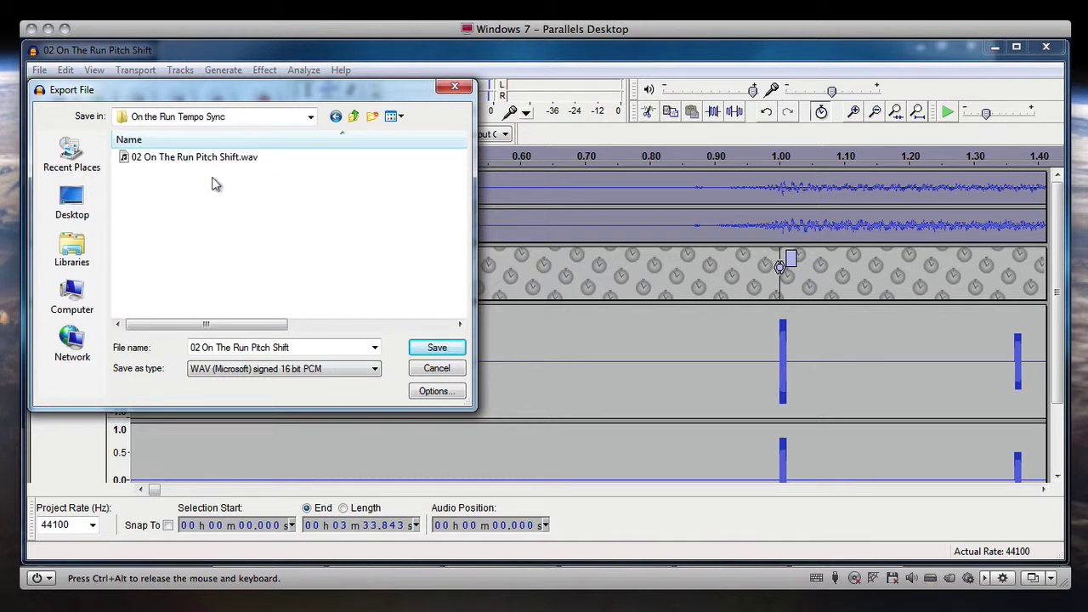
- Name the export 'On The Run Pitch Shift w Silence', save it as WAV, and accept the metadata
{"action": "left_click", "coordinate": [199, 347]}
{"action": "left_click", "coordinate": [202, 347]}
{"action": "key", "text": "Delete"}
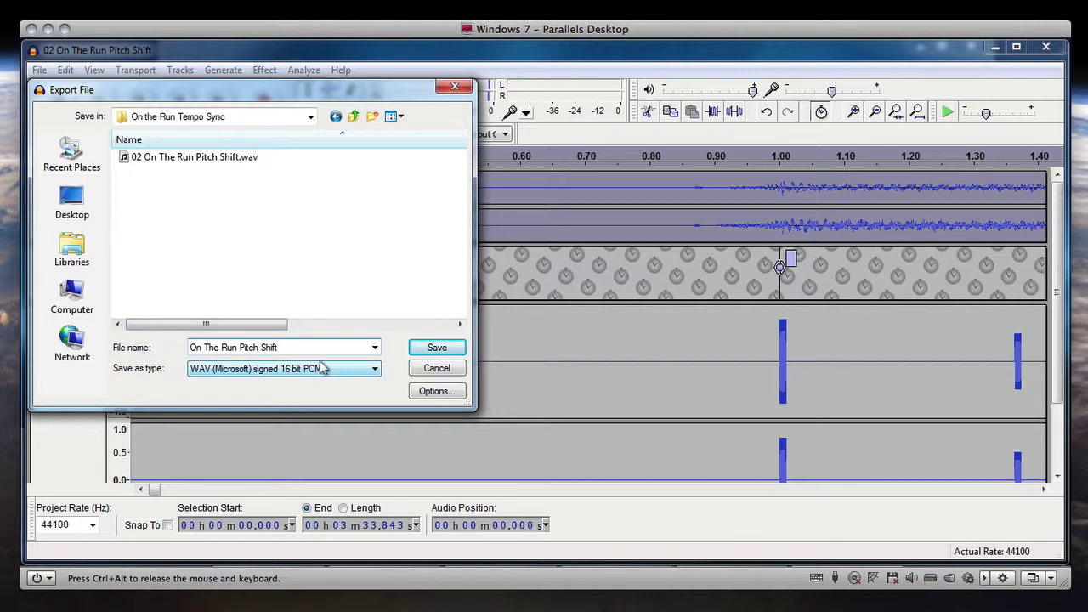
{"action": "key", "text": "End"}
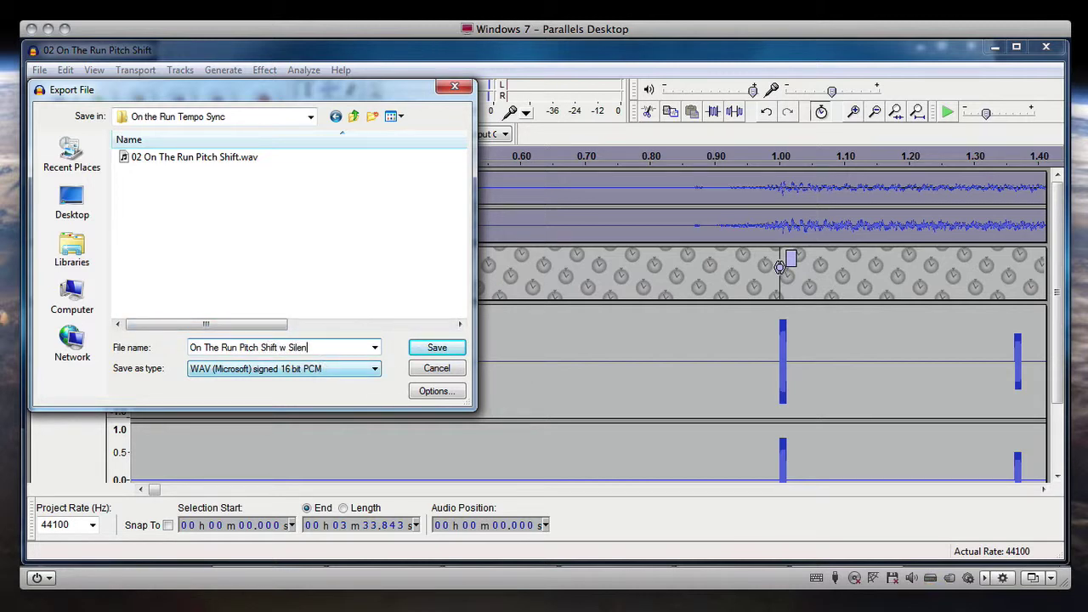
{"action": "type", "text": "w Silence"}
{"action": "key", "text": "Return"}
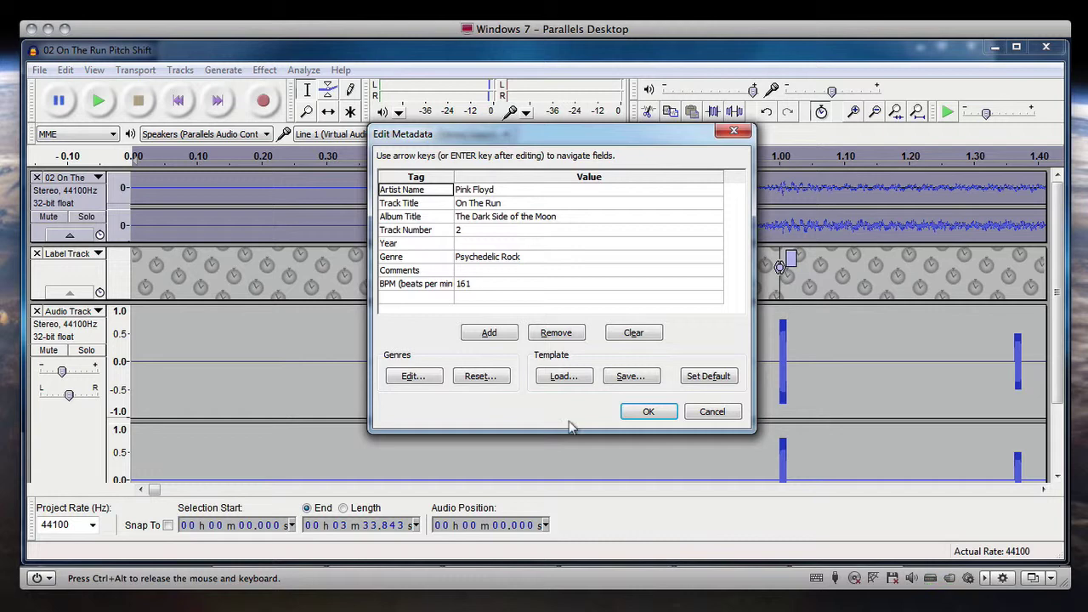
{"action": "left_click", "coordinate": [647, 412]}
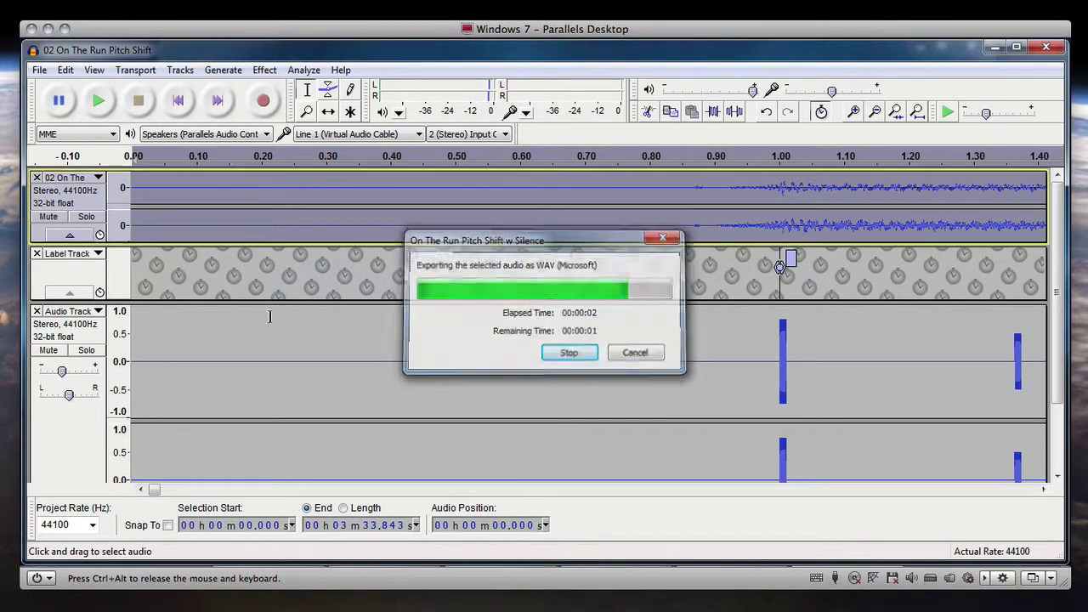
{"action": "double_click", "coordinate": [192, 363]}
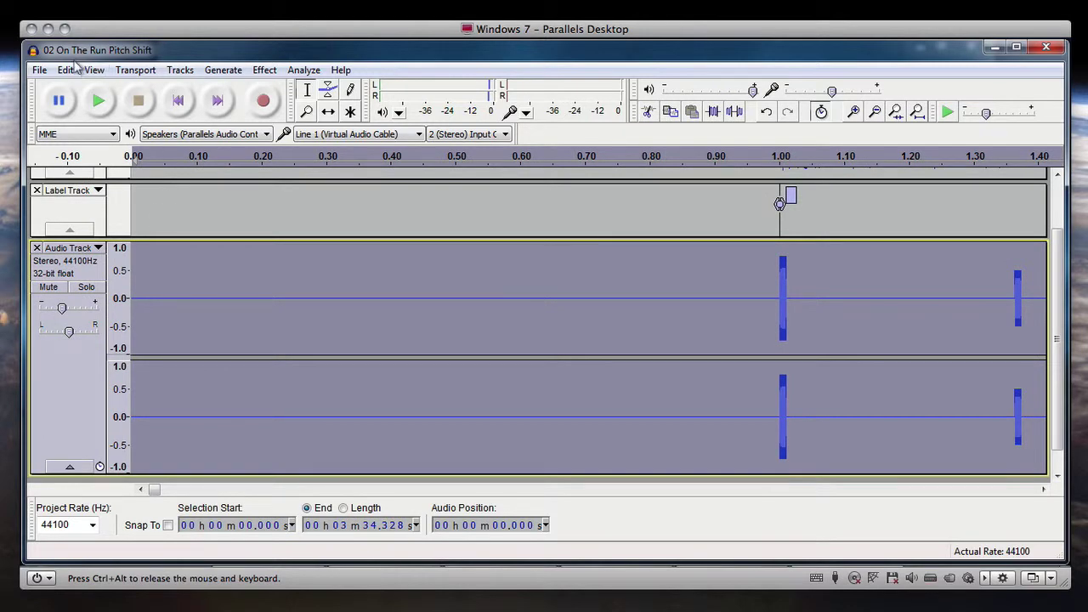
- Export the selected click track as '02 On The Run Pitch Shift Click.wav' beside the song file
{"action": "left_click", "coordinate": [39, 70]}
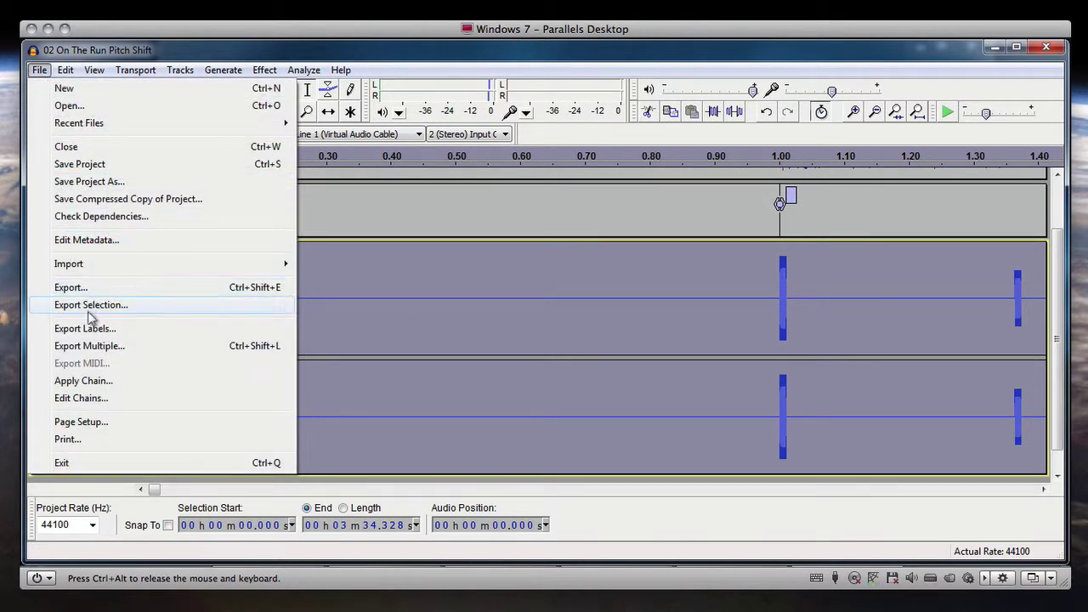
{"action": "left_click", "coordinate": [90, 304]}
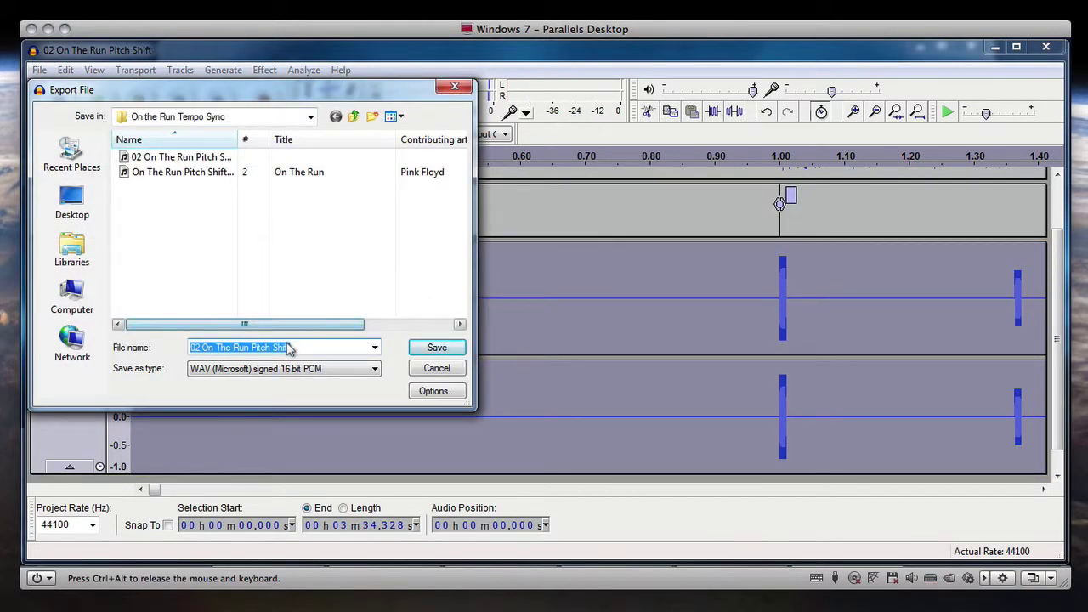
{"action": "left_click", "coordinate": [291, 346]}
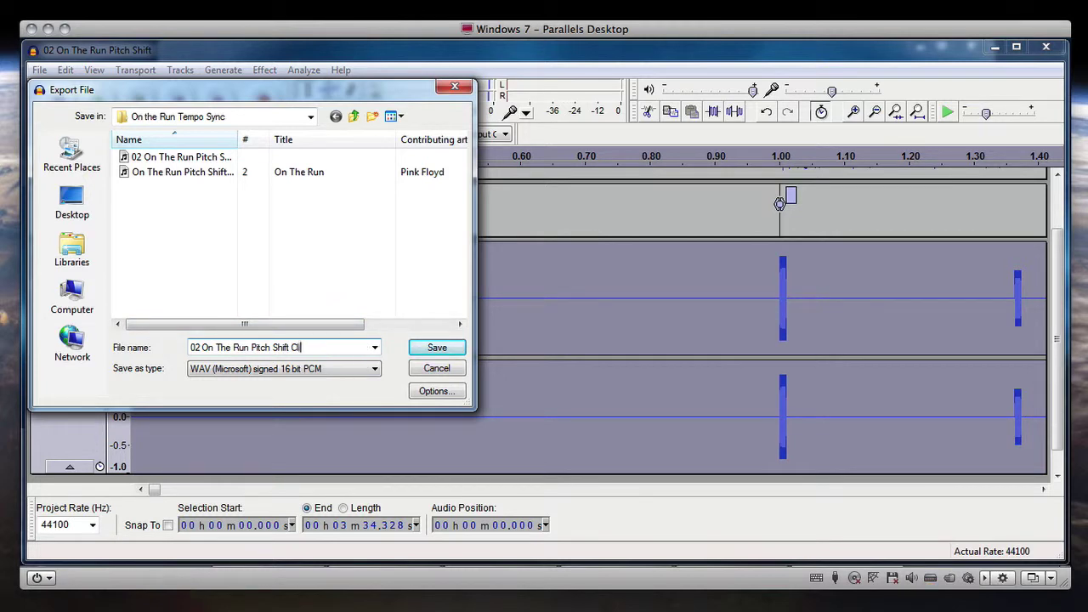
{"action": "left_click", "coordinate": [436, 348]}
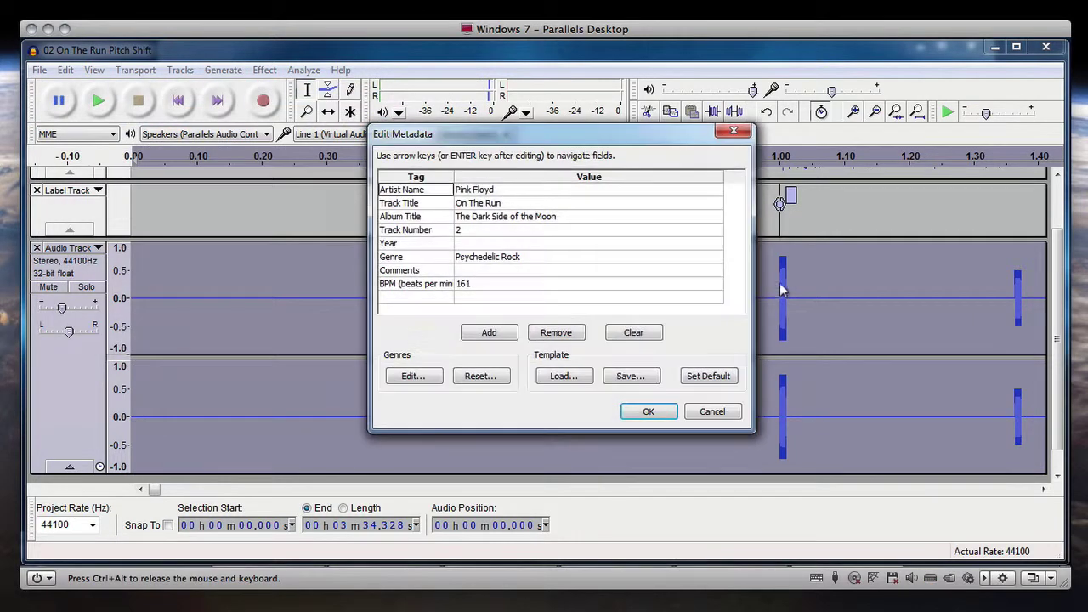
{"action": "left_click", "coordinate": [646, 412]}
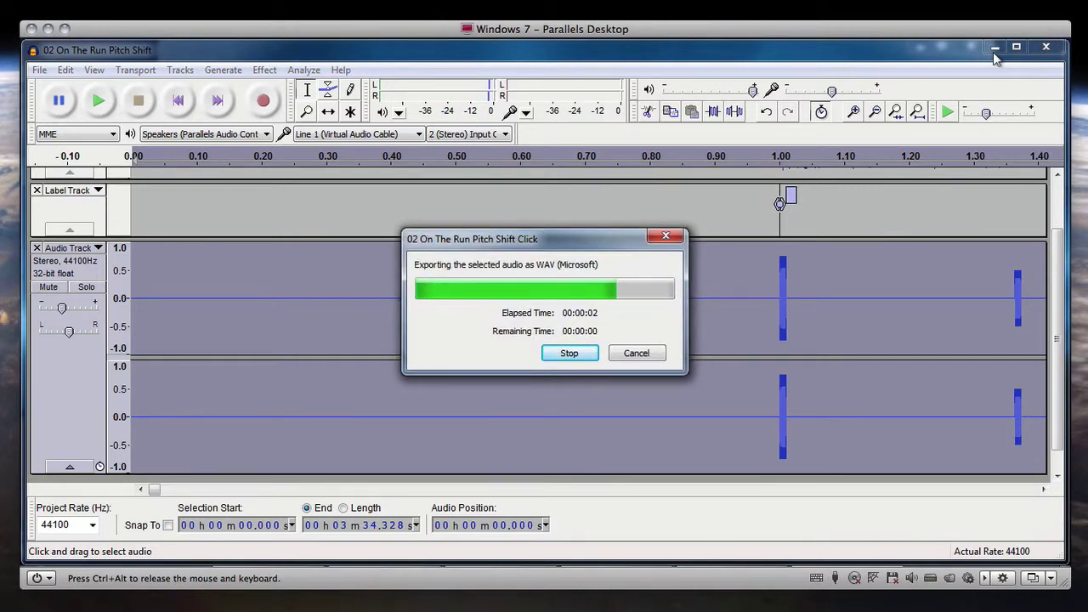
- Minimize Audacity and the exported-files folder to reveal Calculator on the desktop
{"action": "left_click", "coordinate": [994, 52]}
{"action": "left_click", "coordinate": [661, 256]}
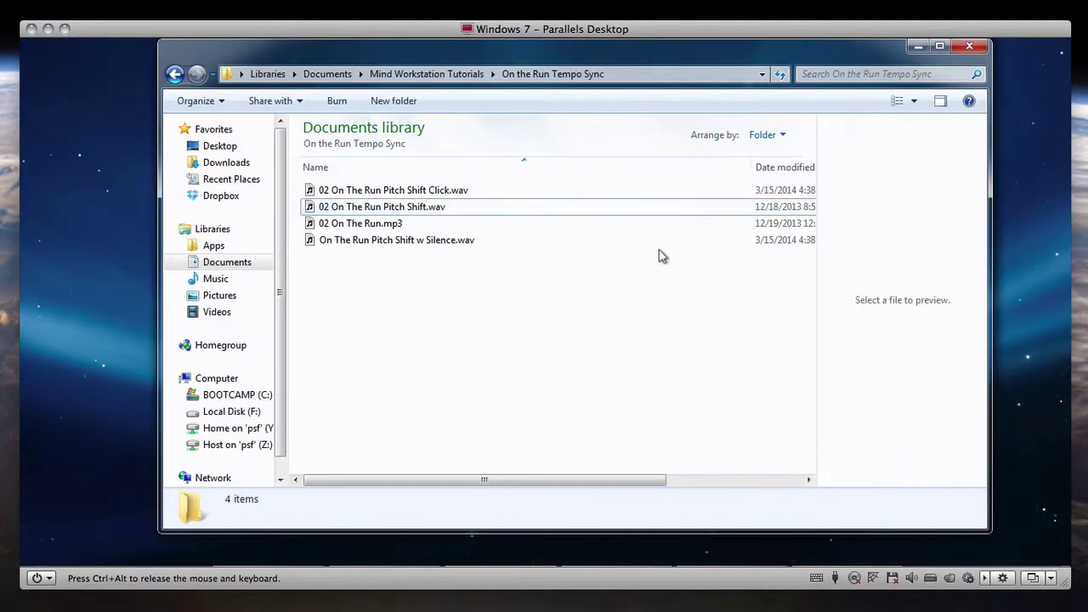
{"action": "left_click", "coordinate": [918, 46]}
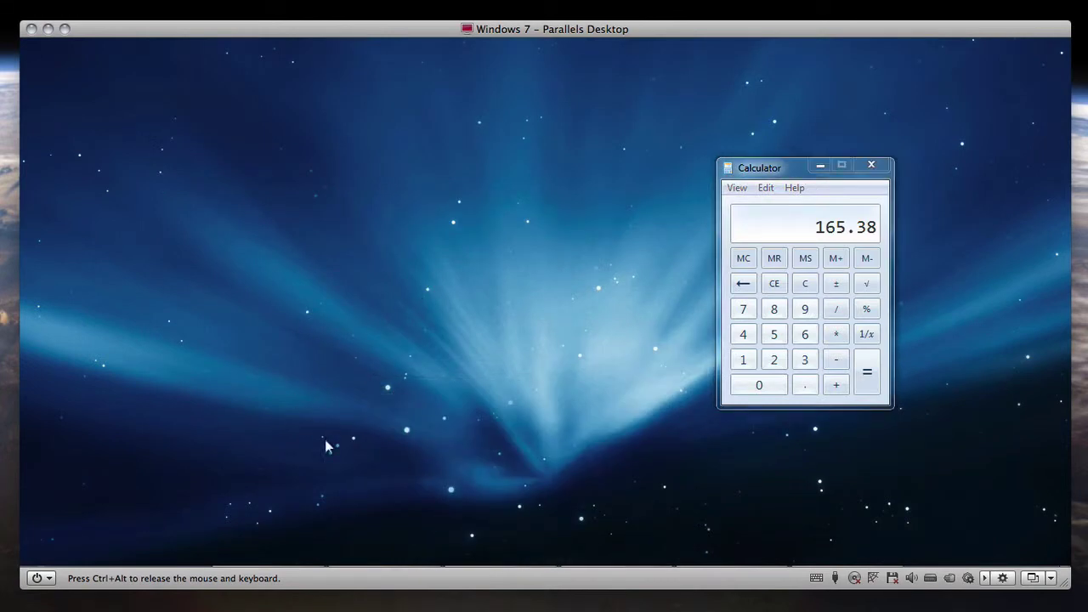
- Add On The Run Pitch Shift w Silence.wav to the Mind WorkStation session as a sound file track
{"action": "mouse_move", "coordinate": [289, 564]}
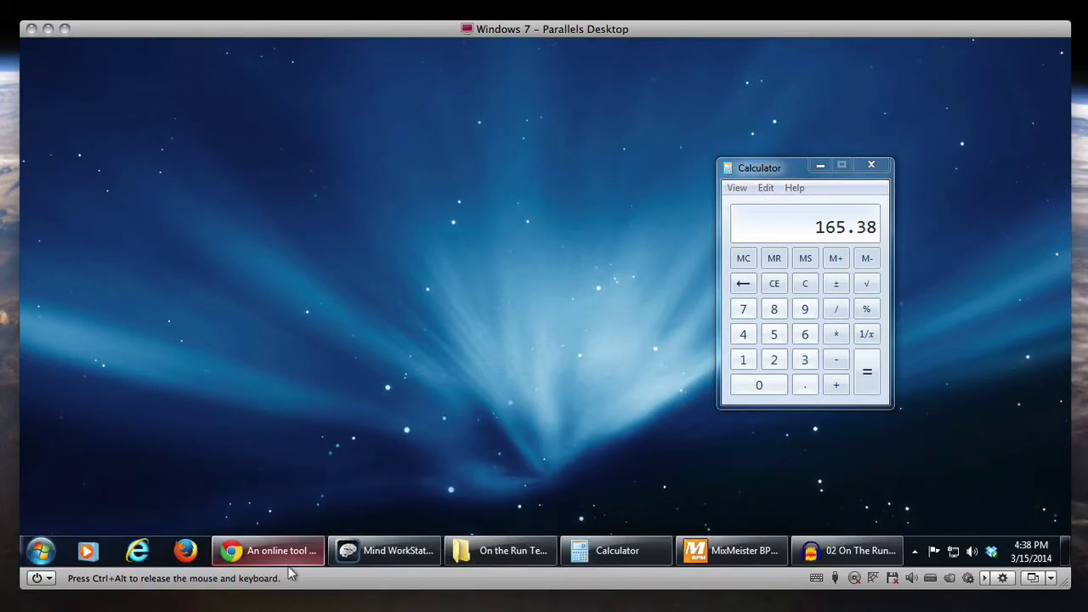
{"action": "left_click", "coordinate": [356, 553]}
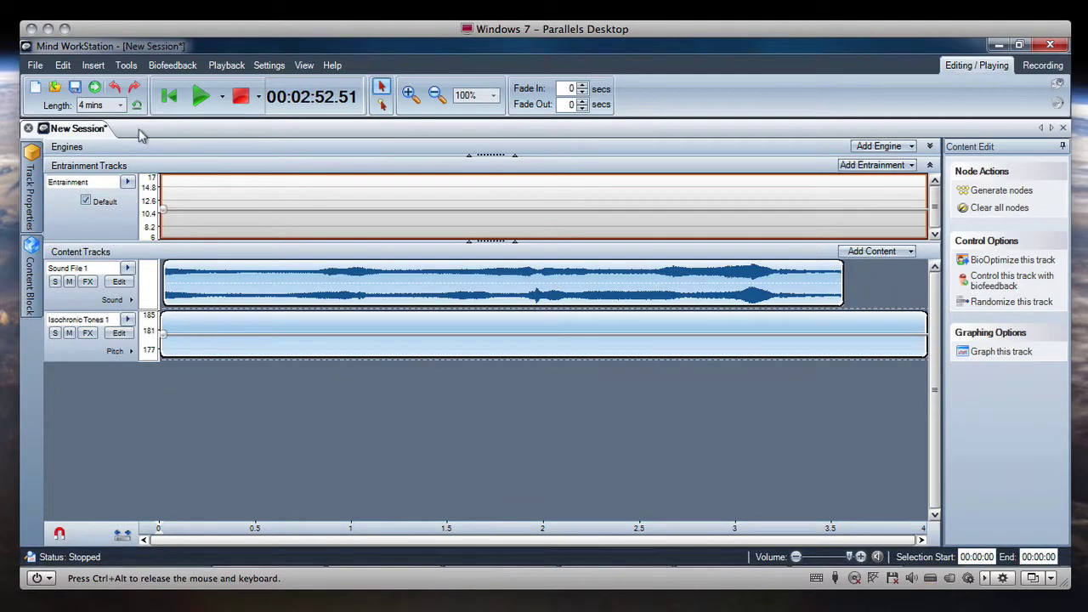
{"action": "left_click", "coordinate": [93, 65]}
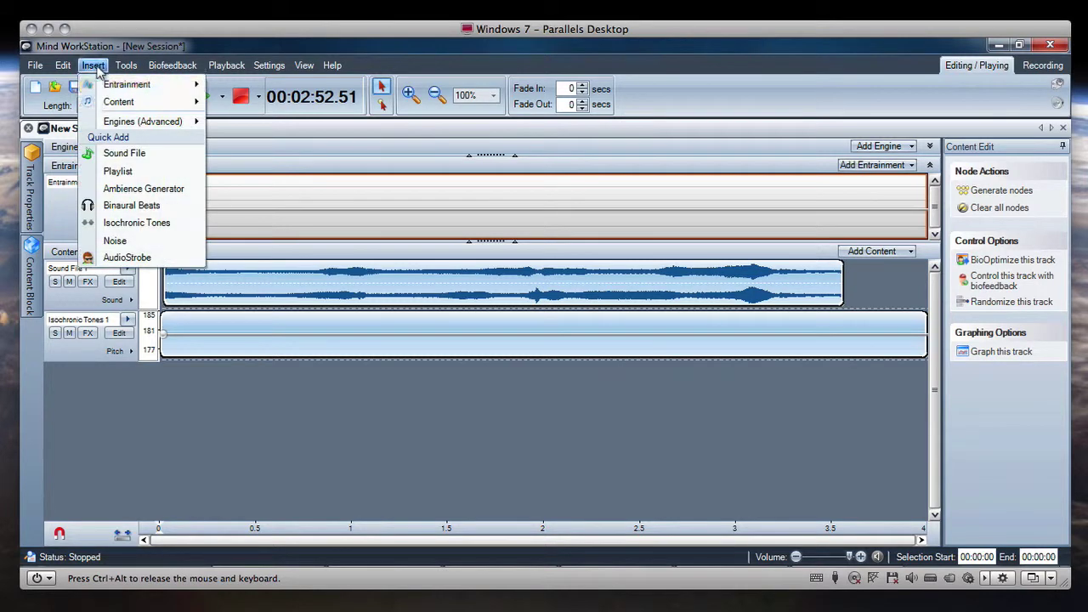
{"action": "left_click", "coordinate": [108, 159]}
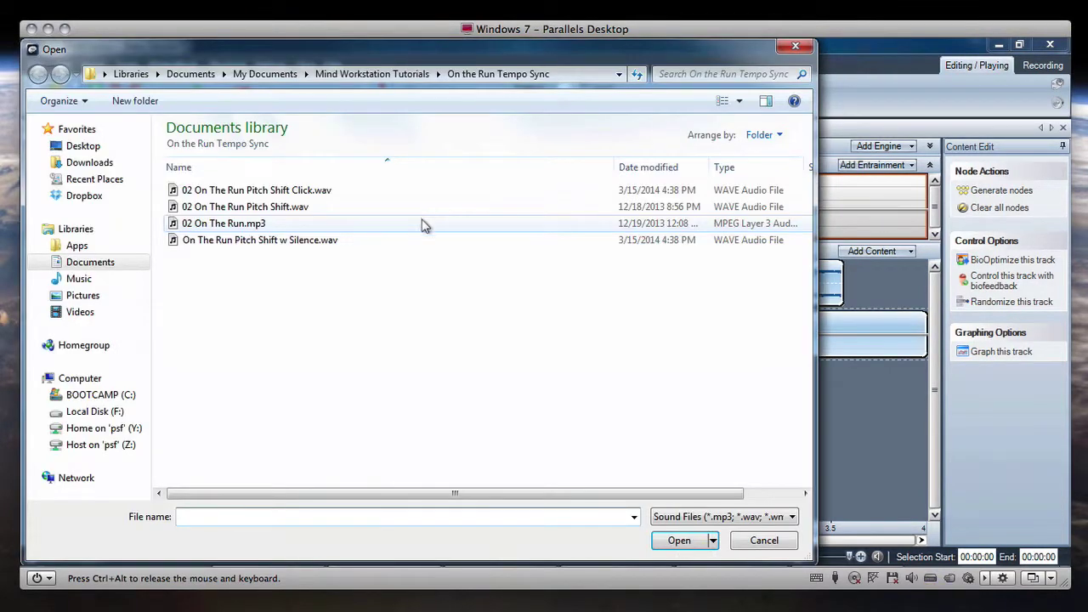
{"action": "double_click", "coordinate": [284, 241]}
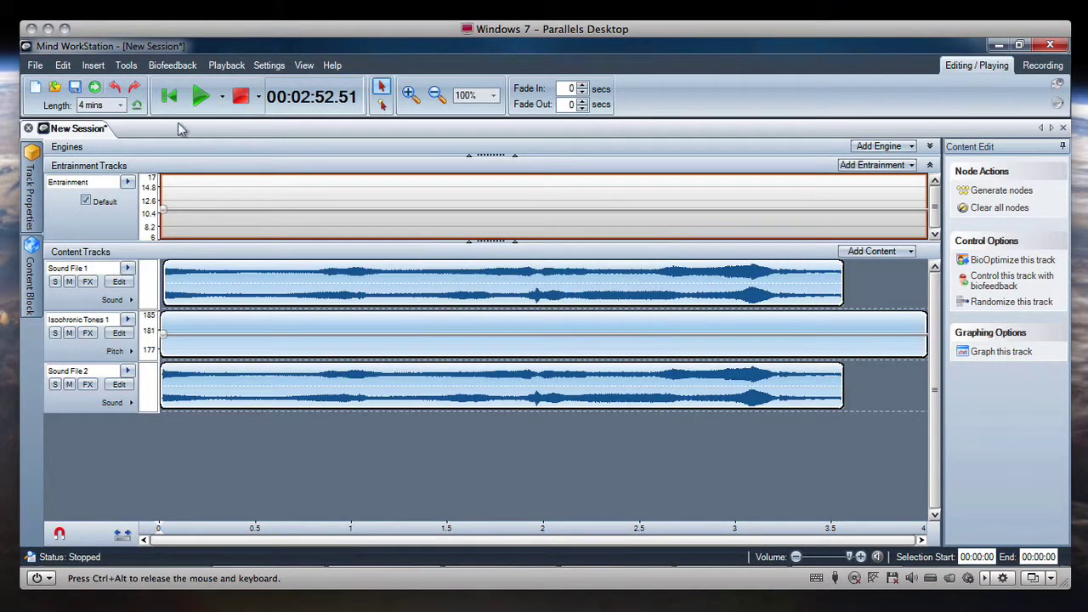
- Add 02 On The Run Pitch Shift Click.wav as another sound file track
{"action": "left_click", "coordinate": [90, 67]}
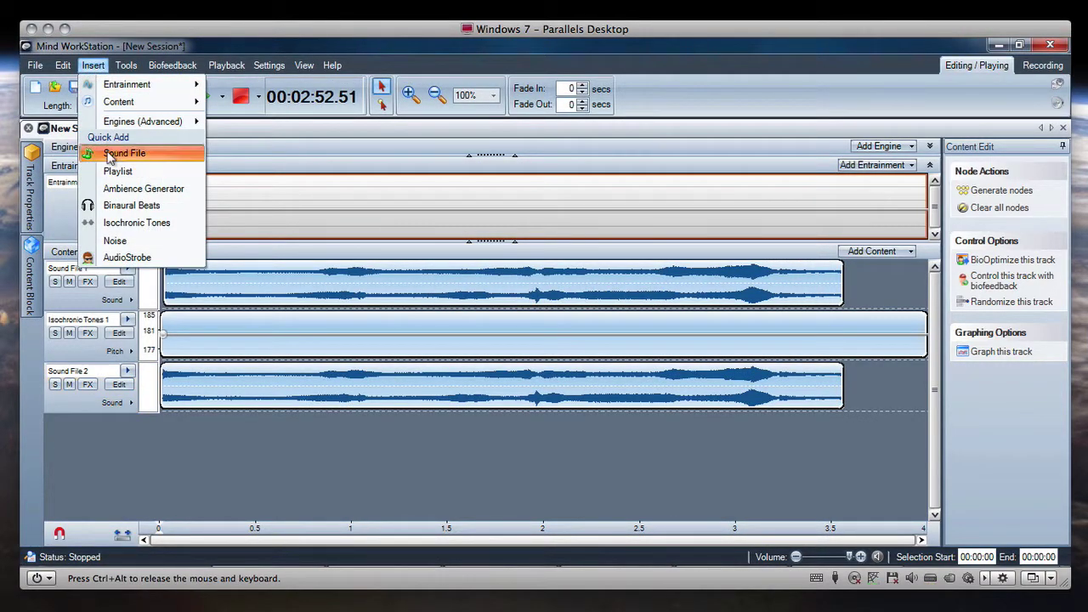
{"action": "left_click", "coordinate": [108, 152]}
{"action": "double_click", "coordinate": [277, 188]}
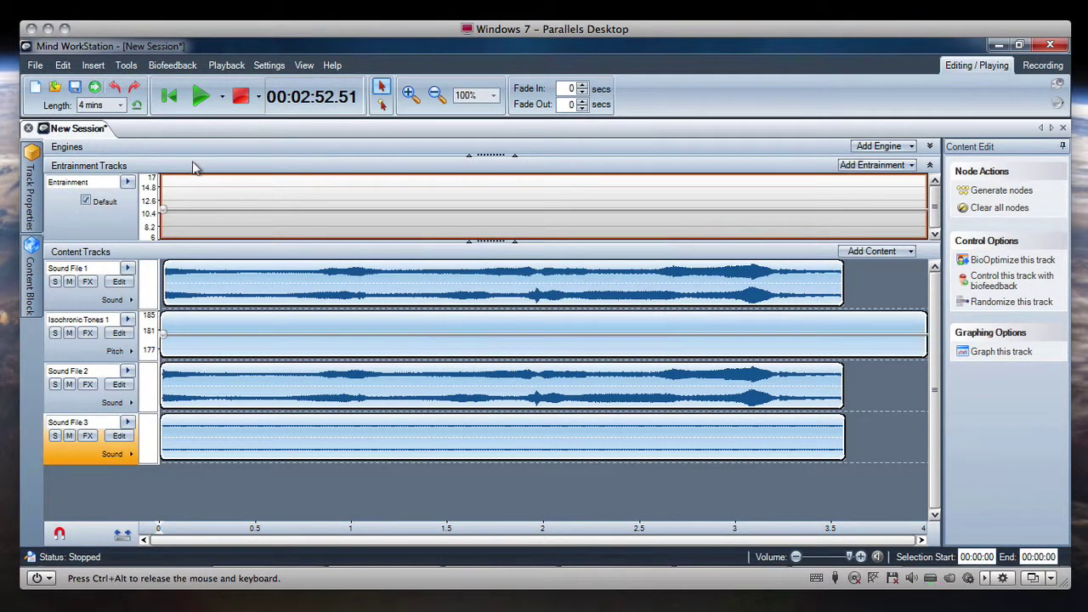
- Play the session while toggling mute on Sound File 1 and Sound File 2
{"action": "left_click", "coordinate": [200, 96]}
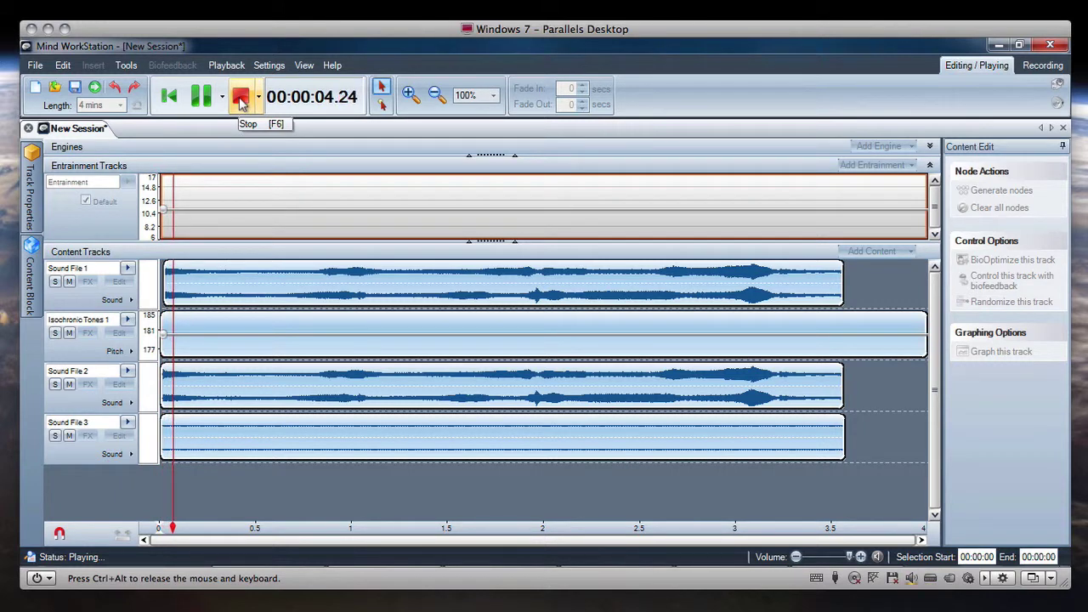
{"action": "left_click", "coordinate": [242, 100]}
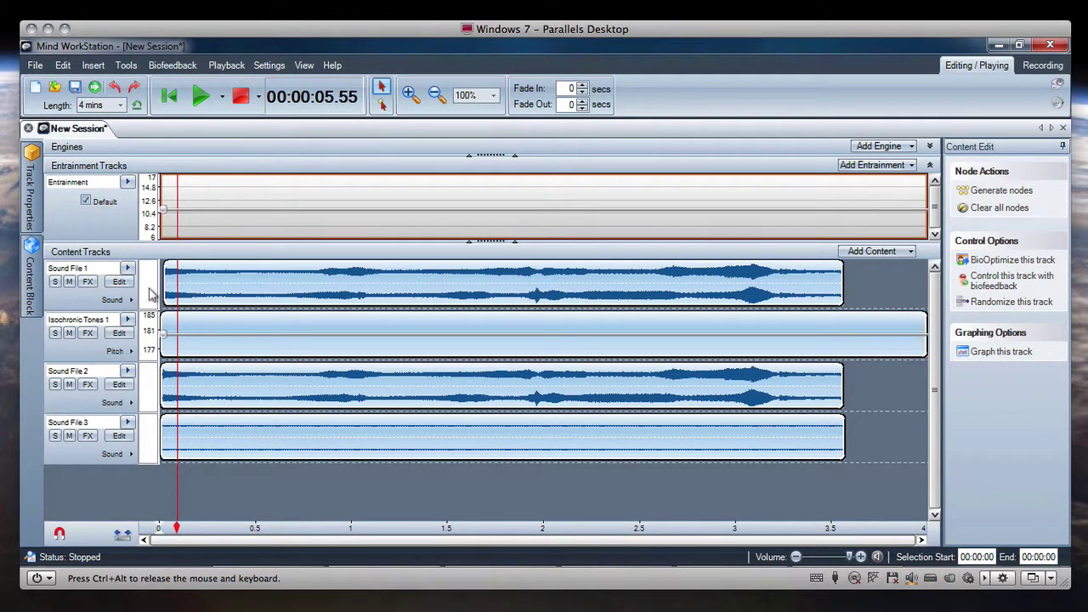
{"action": "left_click", "coordinate": [69, 281]}
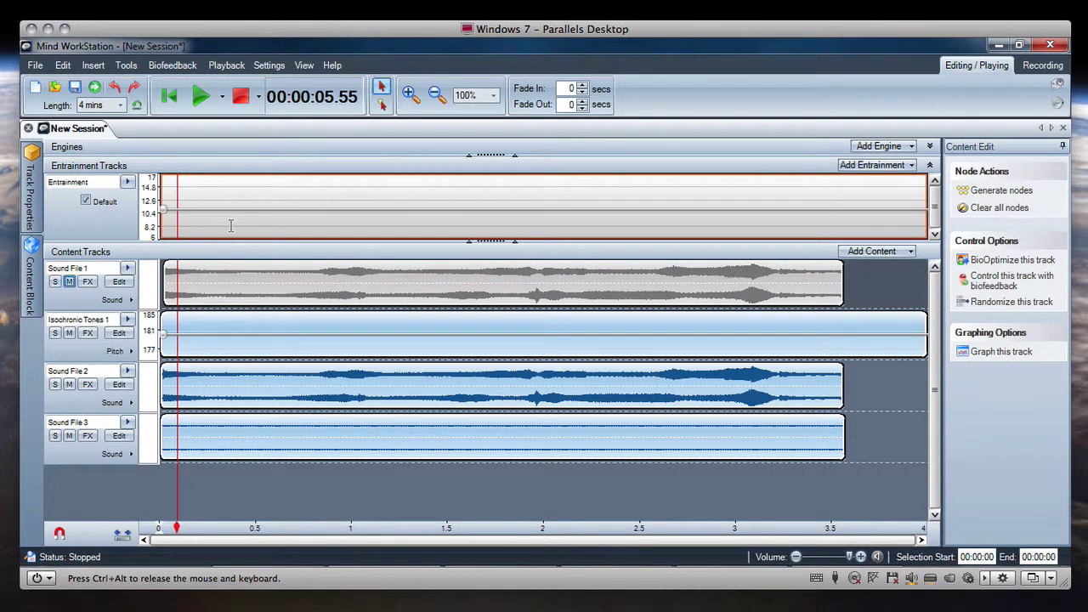
{"action": "left_click", "coordinate": [202, 97]}
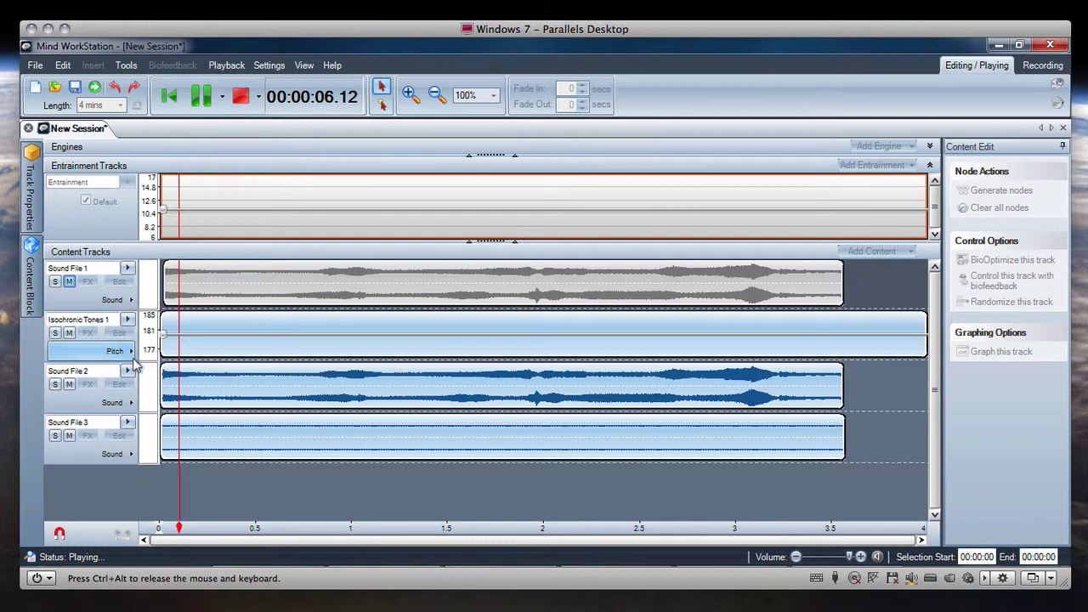
{"action": "left_click", "coordinate": [70, 385]}
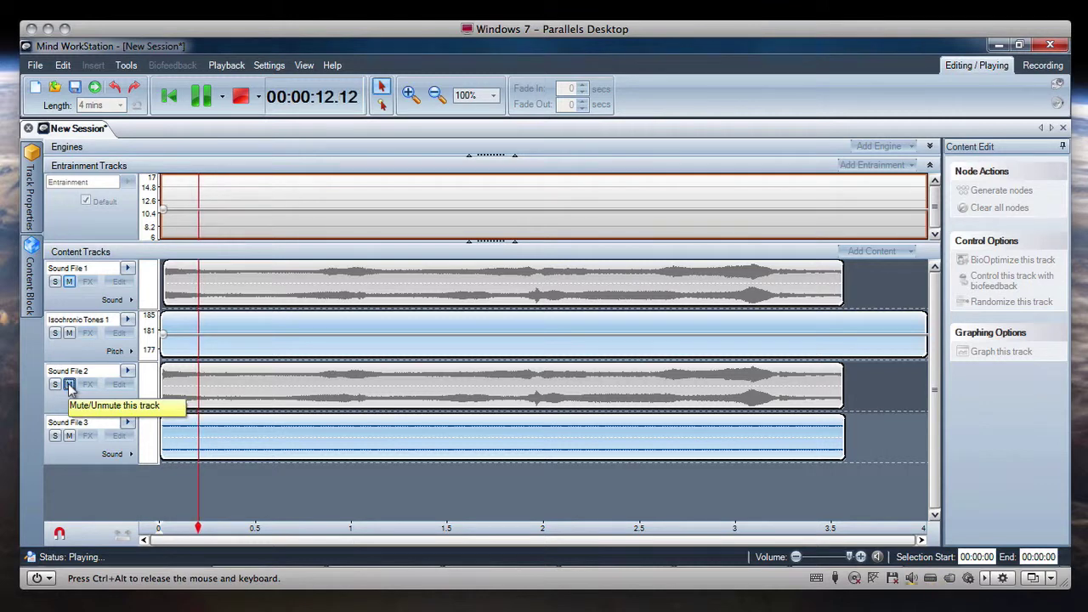
{"action": "left_click", "coordinate": [240, 98]}
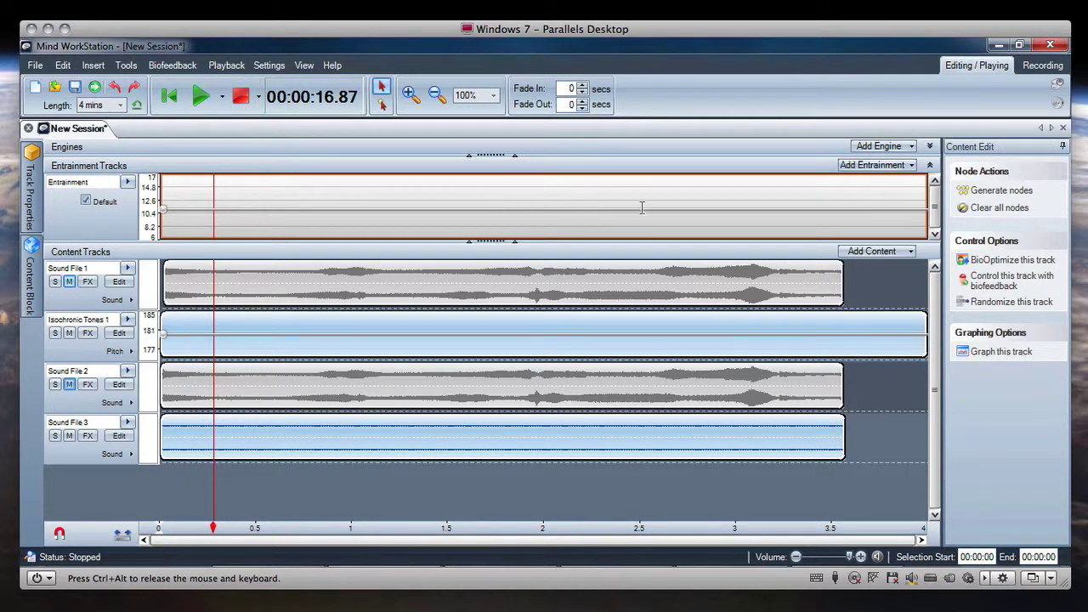
- Play the session from about 2:54, then replay it briefly from the beginning
{"action": "left_click", "coordinate": [717, 194]}
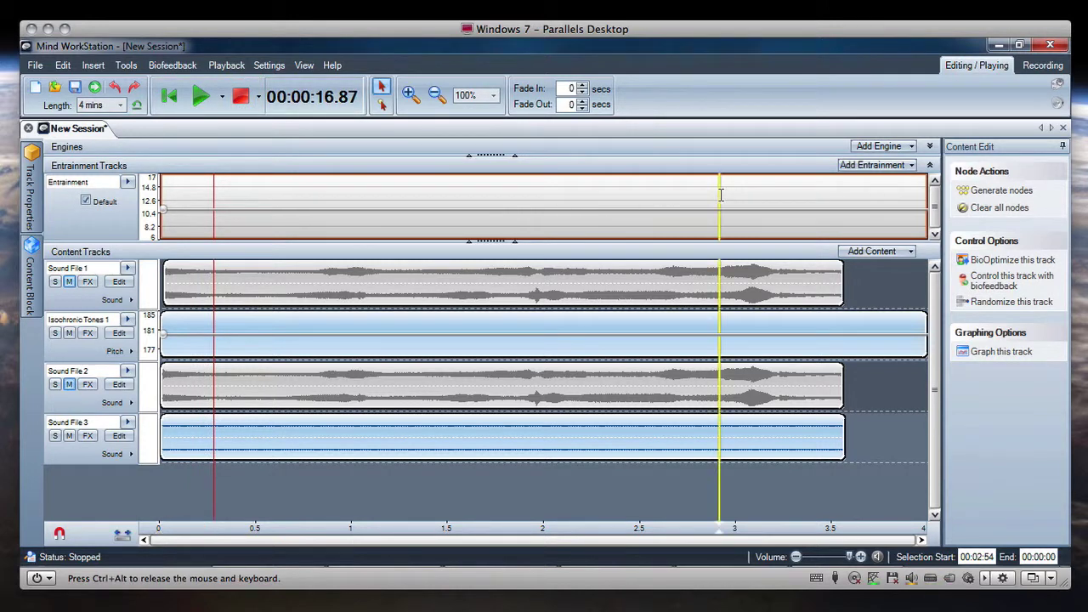
{"action": "left_click", "coordinate": [202, 100]}
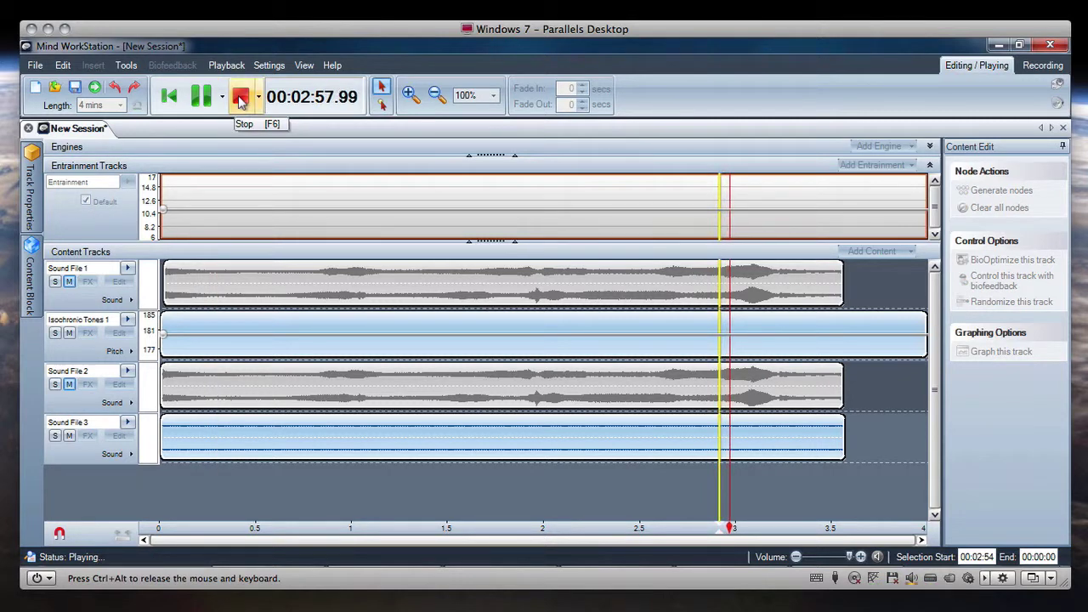
{"action": "left_click", "coordinate": [240, 99]}
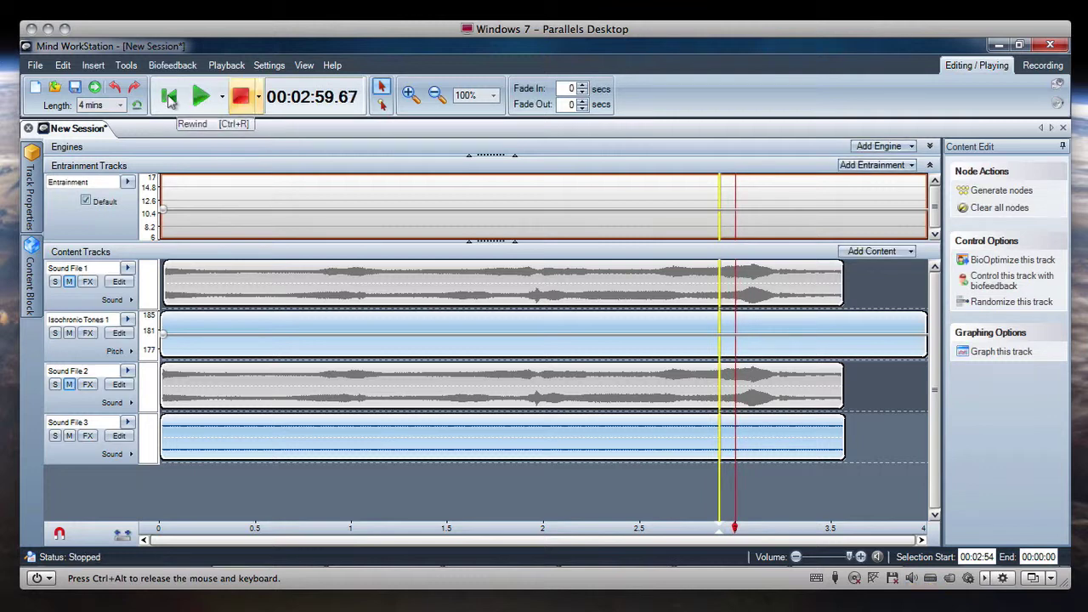
{"action": "left_click", "coordinate": [169, 100]}
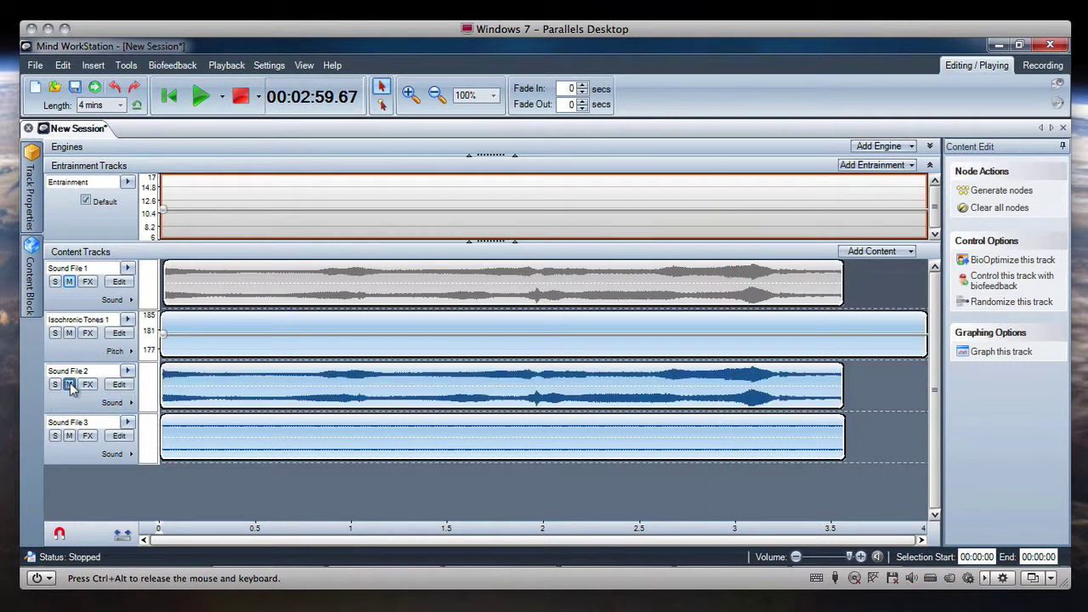
{"action": "left_click", "coordinate": [202, 96]}
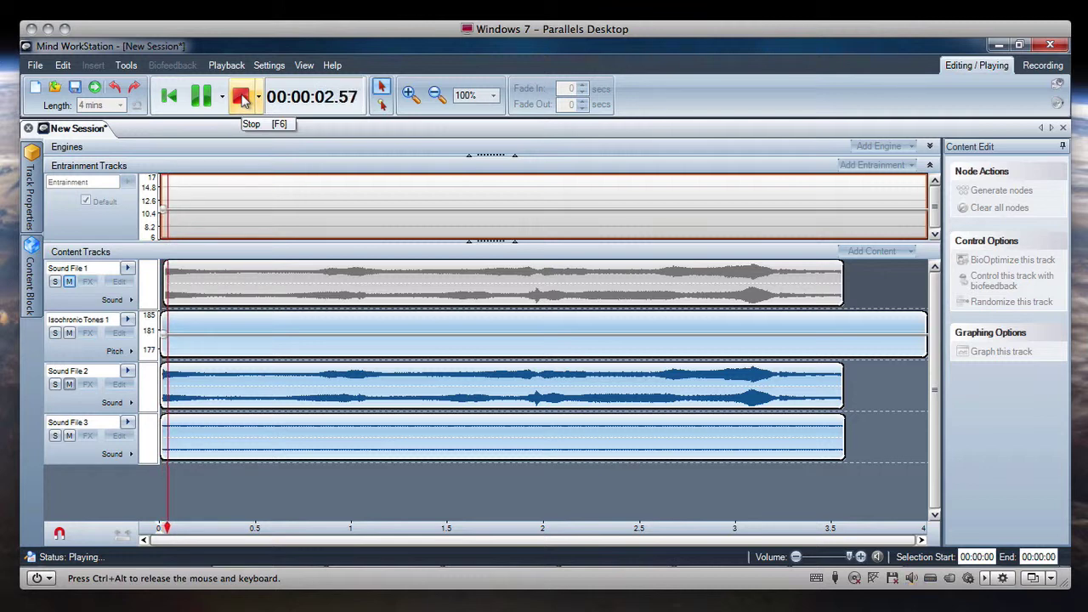
{"action": "left_click", "coordinate": [241, 98]}
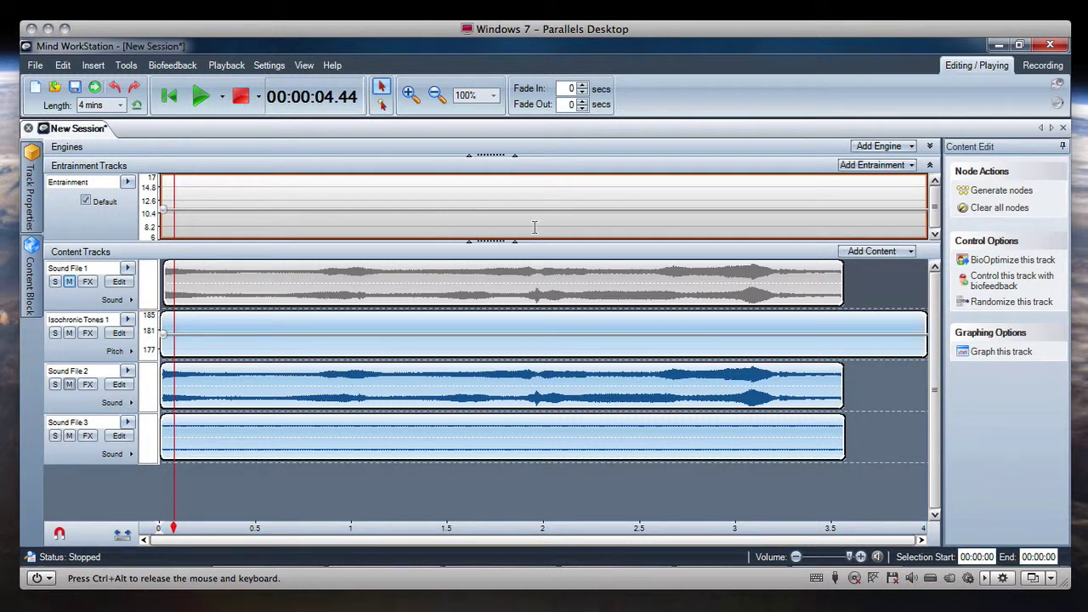
- Select the entrainment start node and compute 11.025 ÷ 2 = 5.5125 in Calculator
{"action": "left_click", "coordinate": [167, 208]}
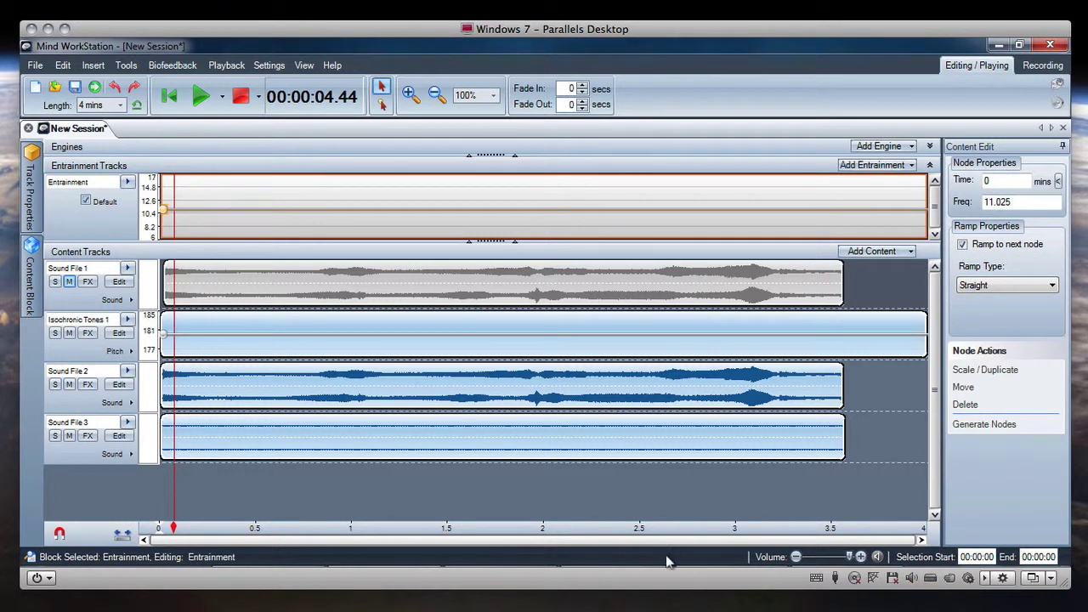
{"action": "left_click", "coordinate": [639, 566]}
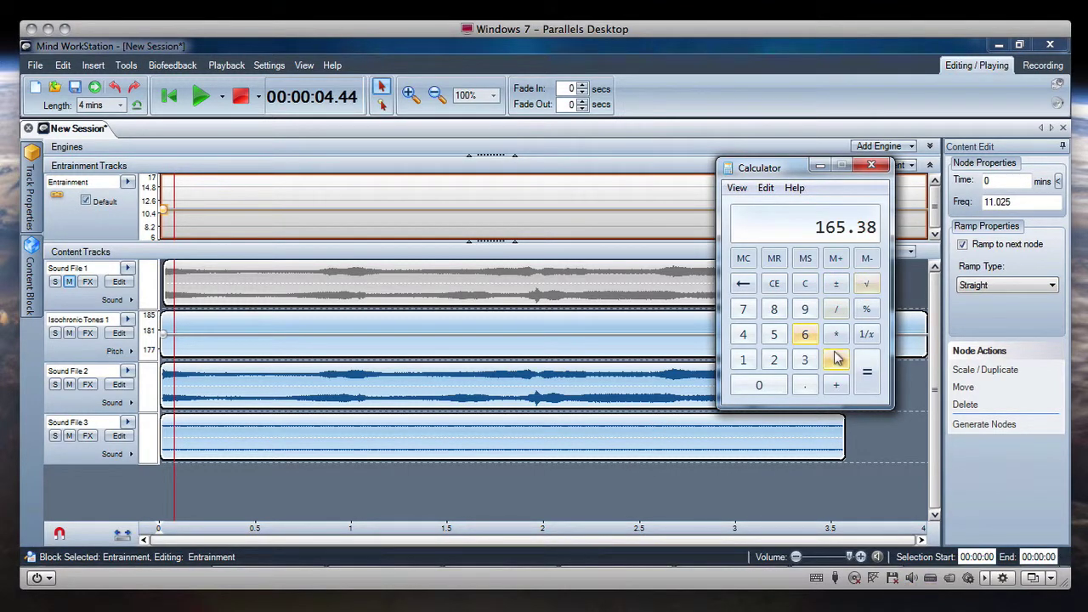
{"action": "left_click", "coordinate": [806, 286]}
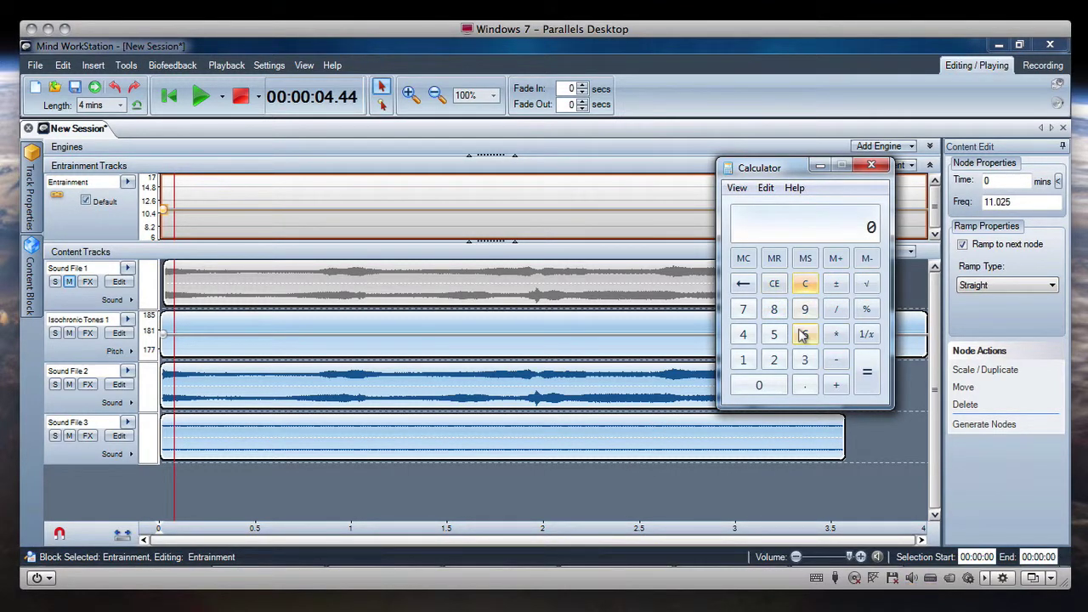
{"action": "double_click", "coordinate": [743, 360]}
{"action": "left_click", "coordinate": [803, 385]}
{"action": "left_click", "coordinate": [759, 384]}
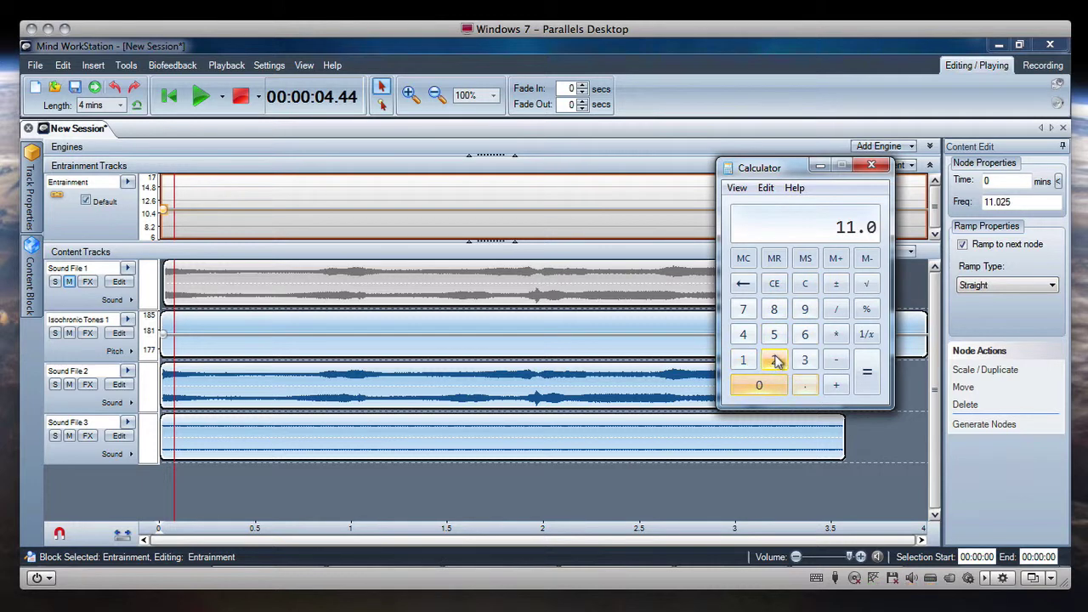
{"action": "left_click", "coordinate": [773, 359]}
{"action": "left_click", "coordinate": [774, 334]}
{"action": "left_click", "coordinate": [836, 309]}
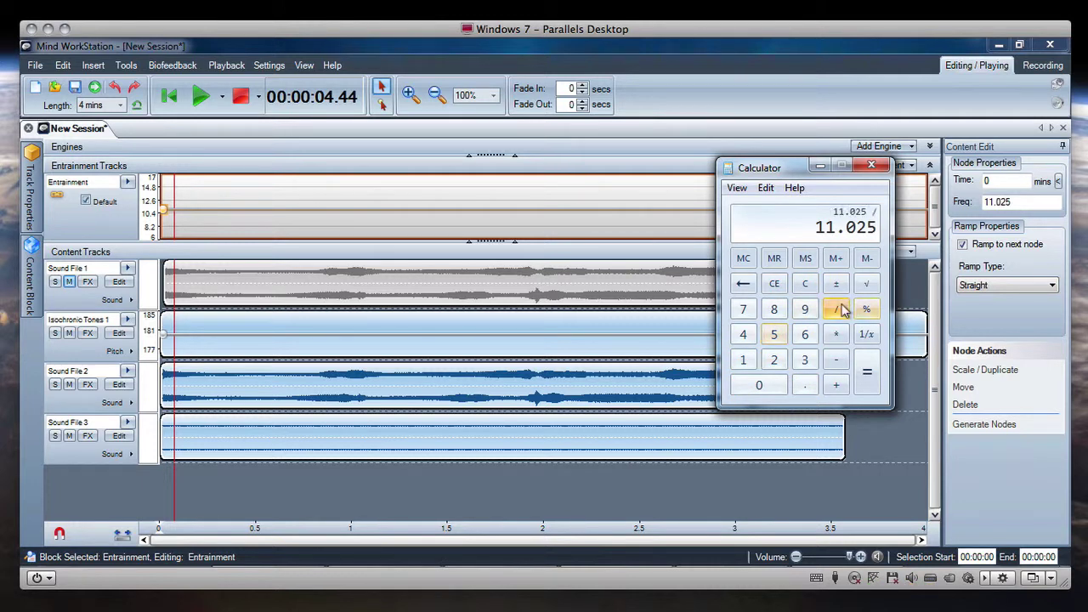
{"action": "left_click", "coordinate": [773, 359]}
{"action": "left_click", "coordinate": [865, 371]}
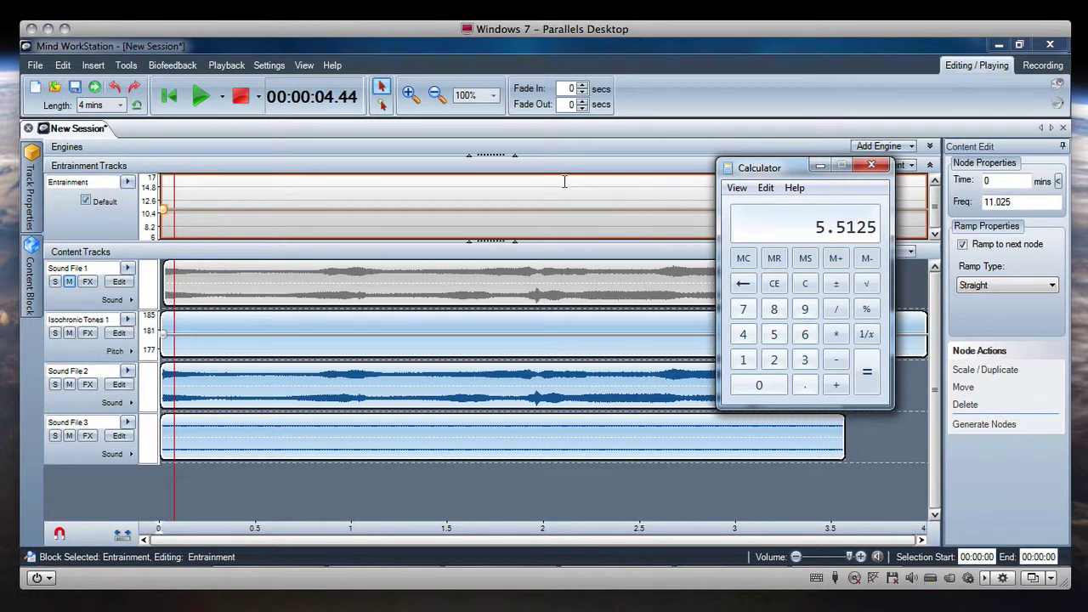
- Set the entrainment start node's frequency to 5.5125 and play the session from the start
{"action": "left_click", "coordinate": [563, 181]}
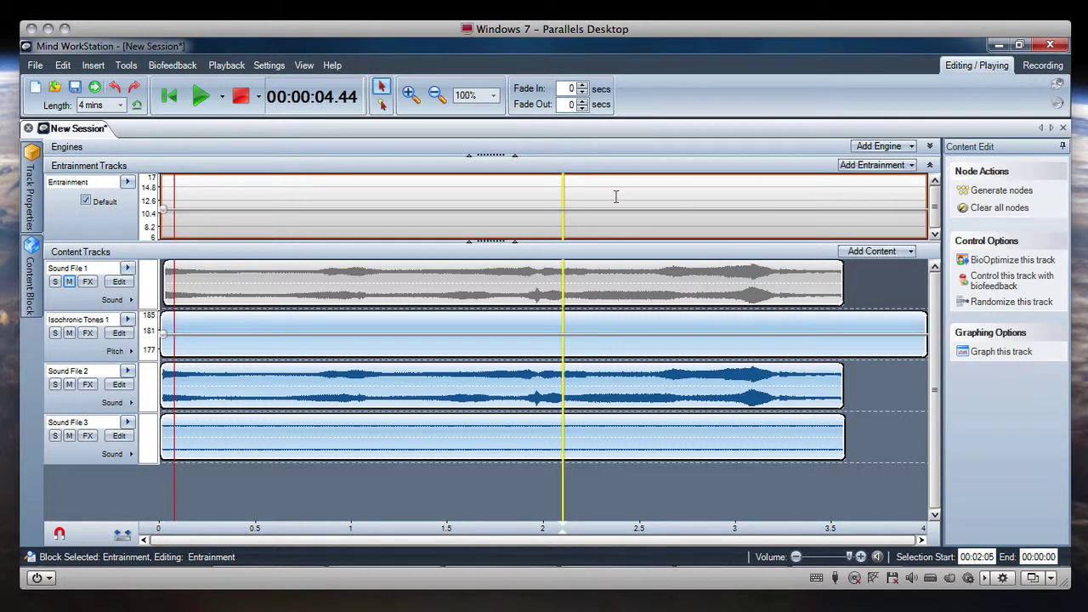
{"action": "left_click", "coordinate": [164, 207]}
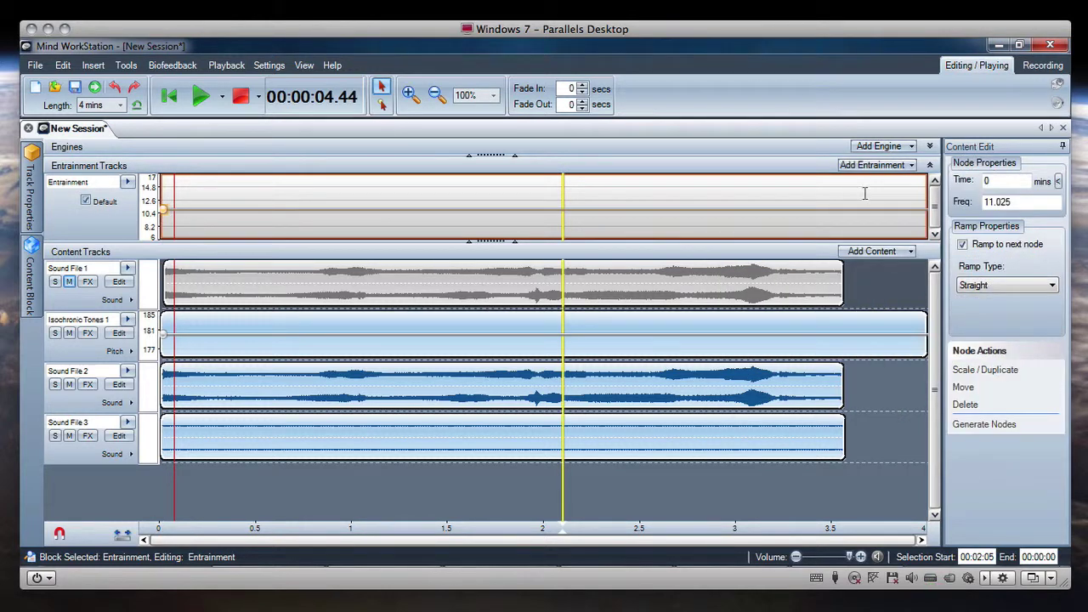
{"action": "key", "text": "Tab"}
{"action": "type", "text": "5"}
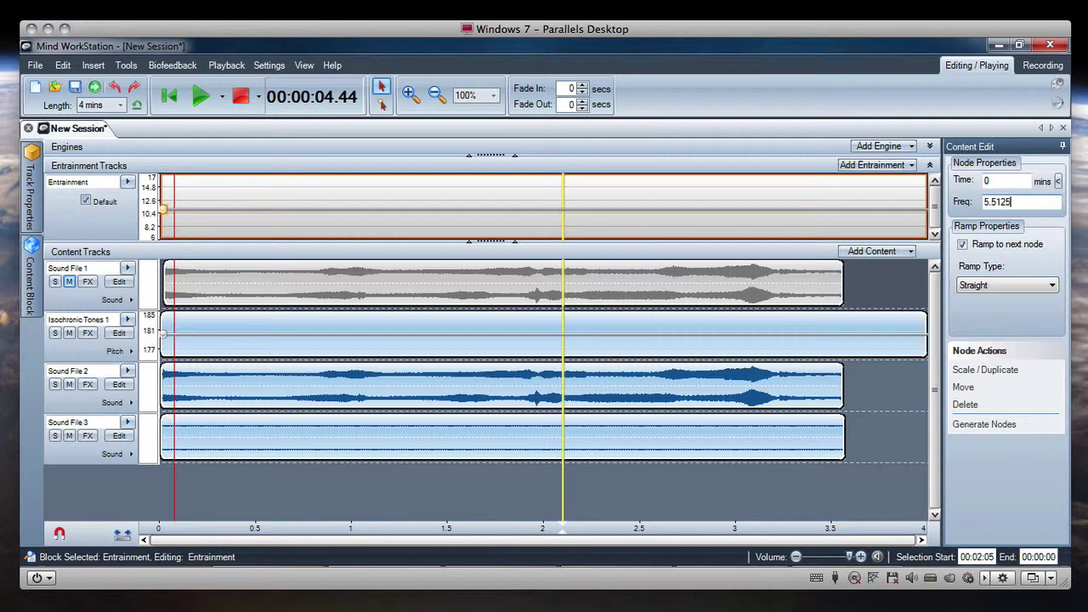
{"action": "key", "text": "Return"}
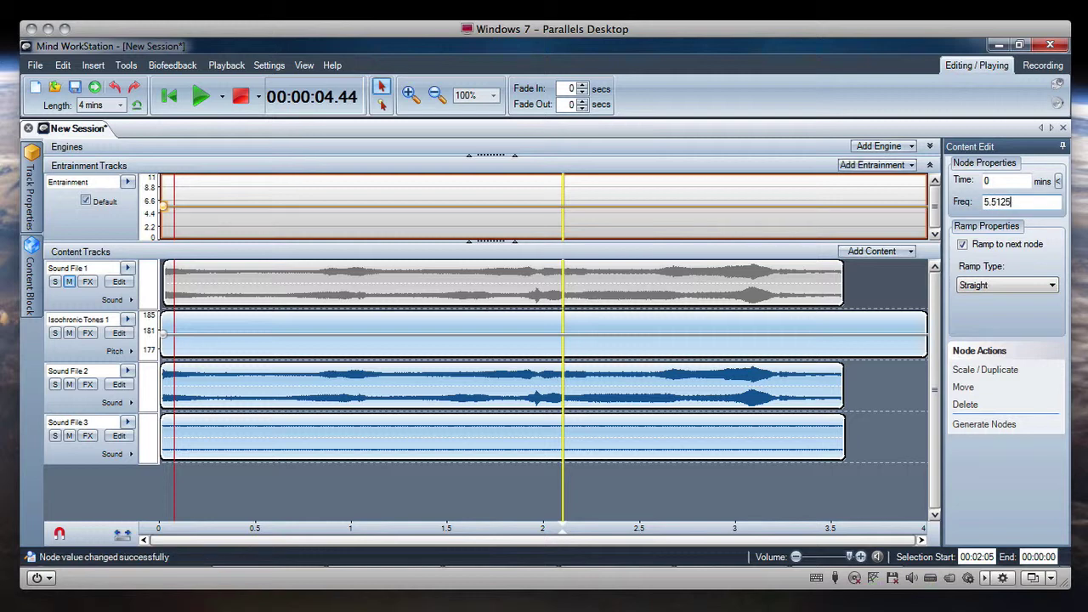
{"action": "left_click", "coordinate": [170, 97]}
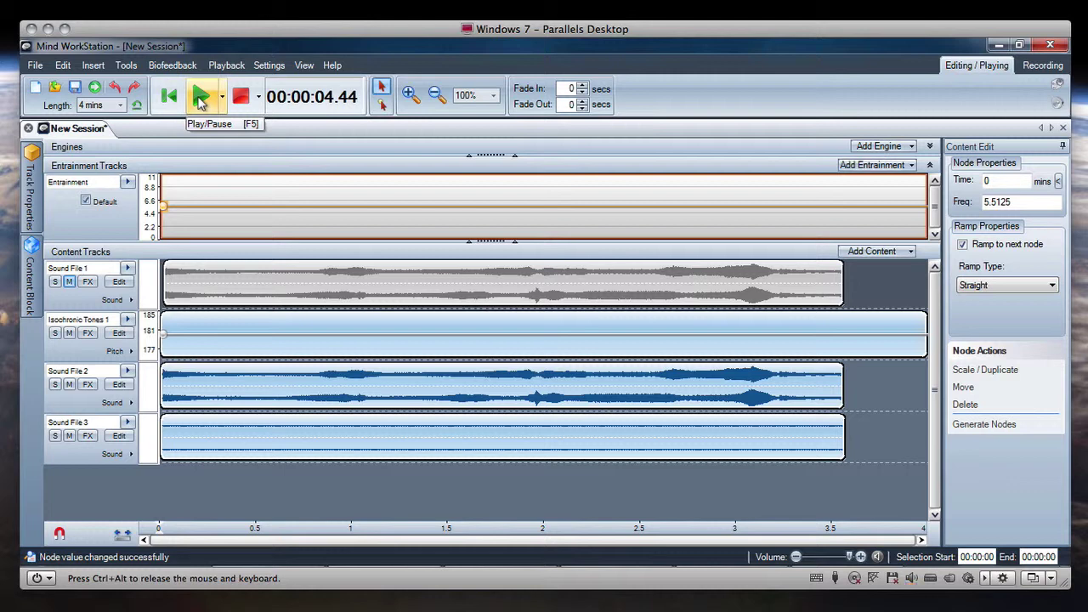
{"action": "left_click", "coordinate": [201, 98]}
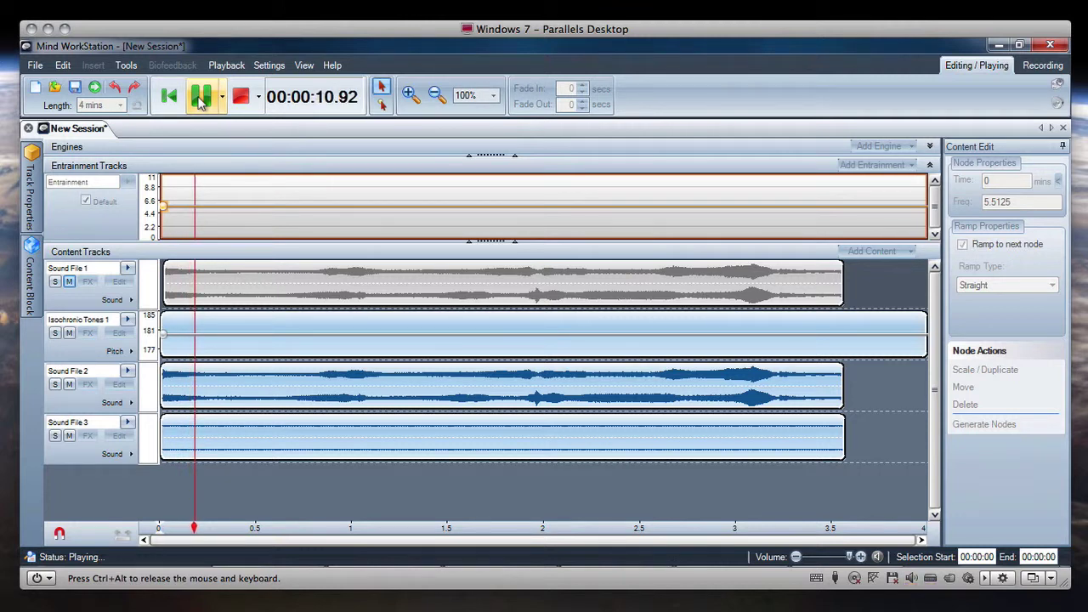
- Stop playback, select the entrainment track, and briefly replay the session
{"action": "left_click", "coordinate": [241, 96]}
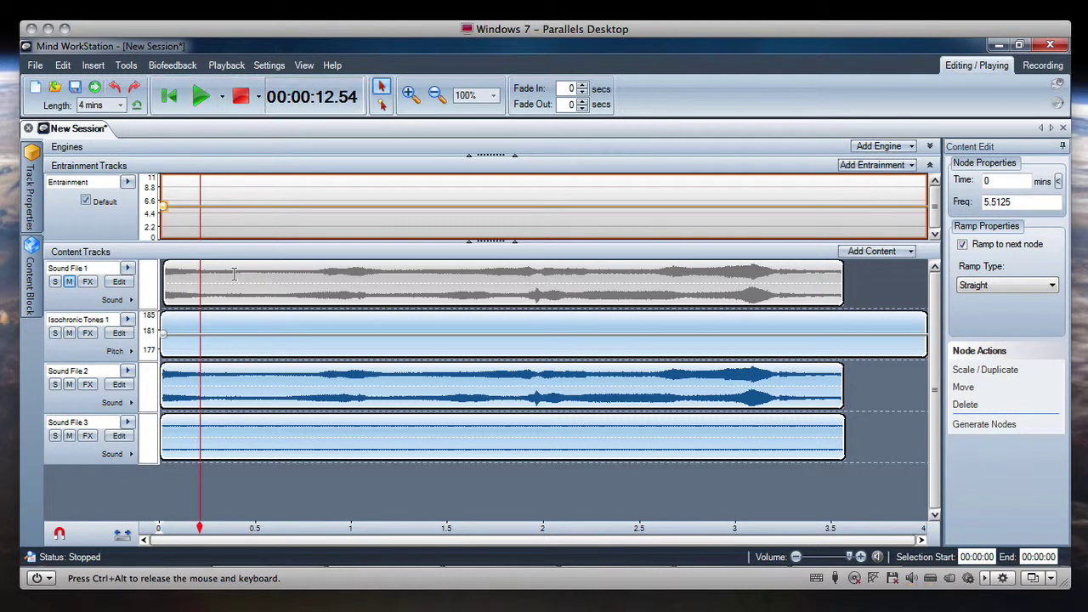
{"action": "left_click", "coordinate": [266, 223]}
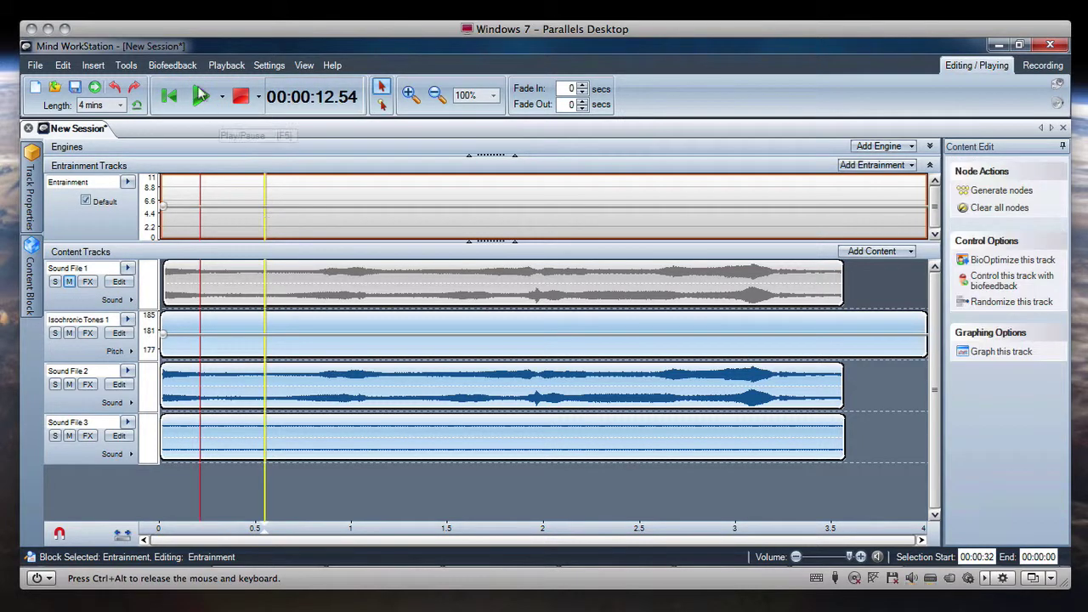
{"action": "left_click", "coordinate": [199, 96]}
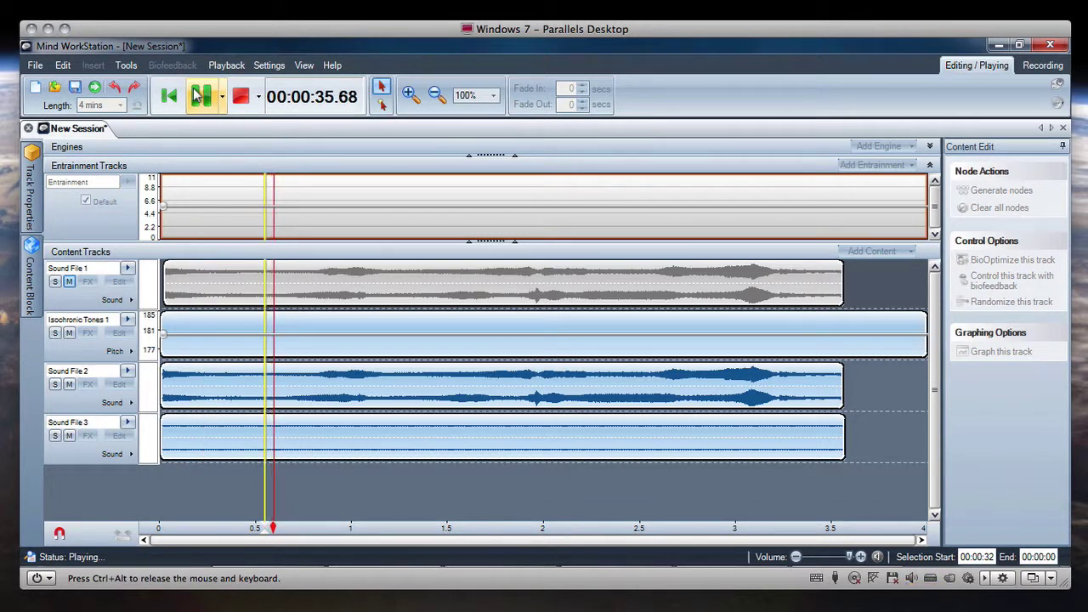
{"action": "left_click", "coordinate": [240, 96]}
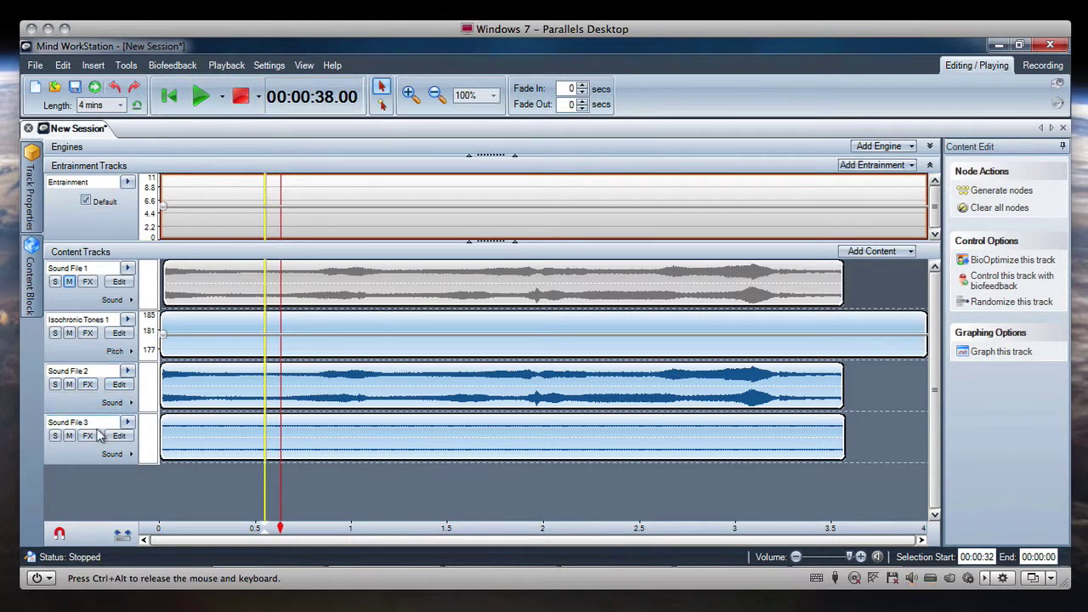
- Open the Isochronic Tones 1 editor, select its phase start node (0), then play the session
{"action": "left_click", "coordinate": [119, 332]}
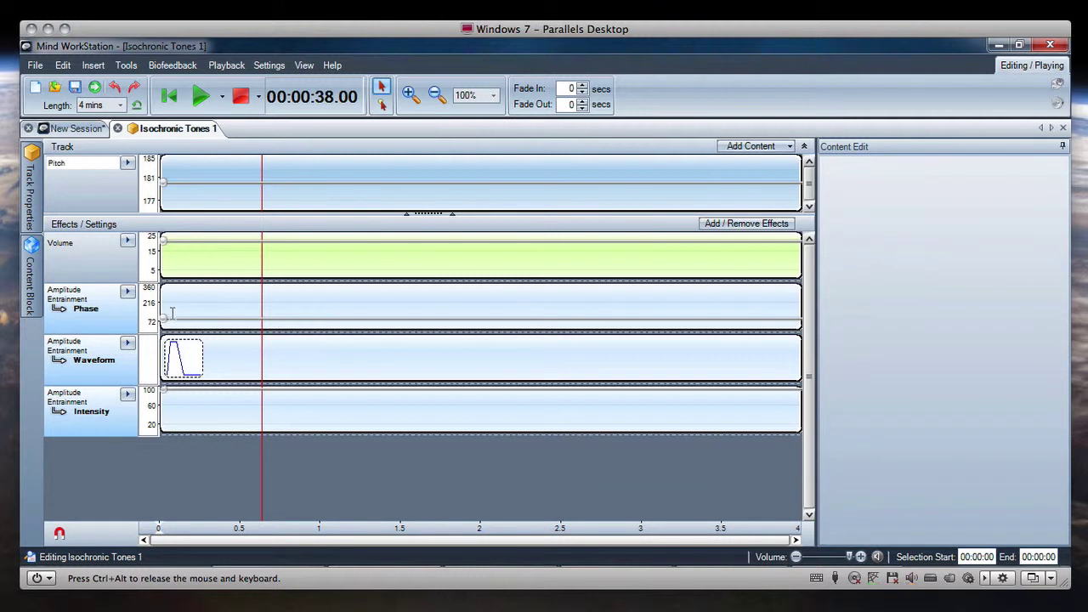
{"action": "mouse_move", "coordinate": [162, 321]}
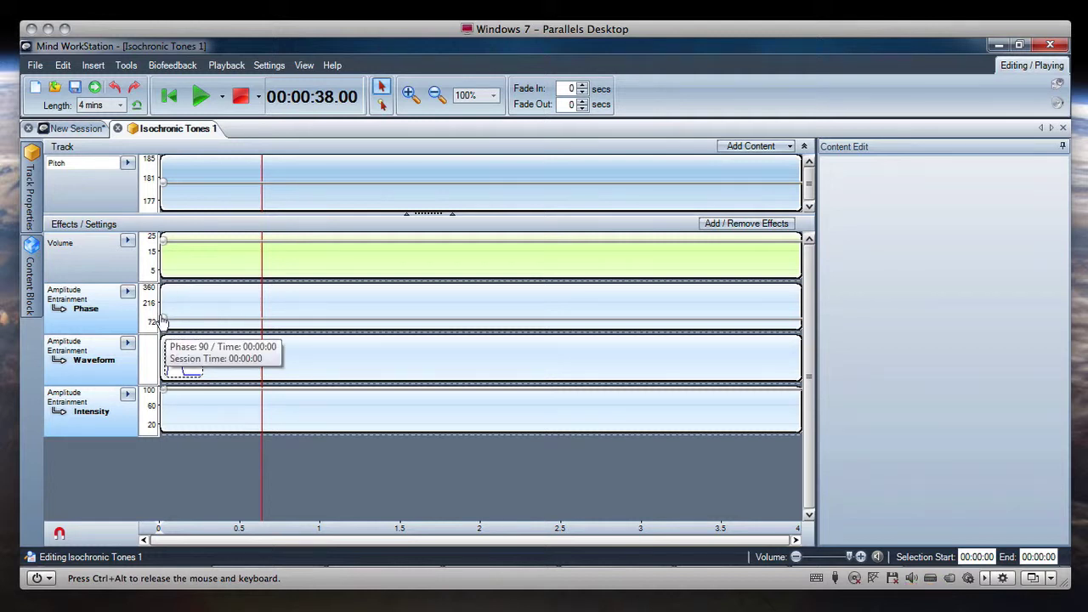
{"action": "left_click", "coordinate": [163, 320]}
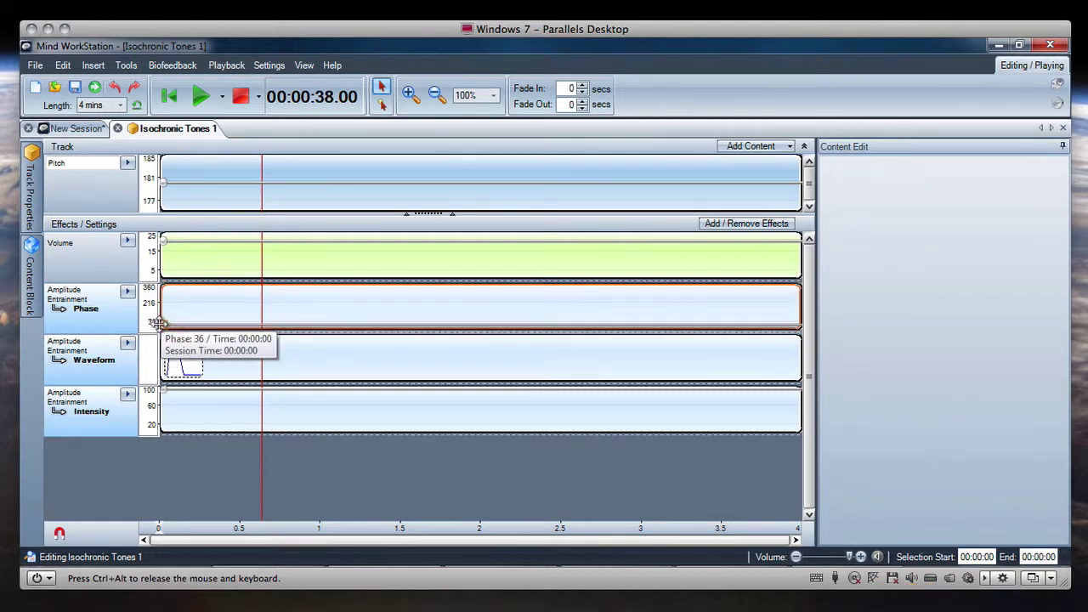
{"action": "left_click", "coordinate": [84, 133]}
{"action": "left_click", "coordinate": [200, 96]}
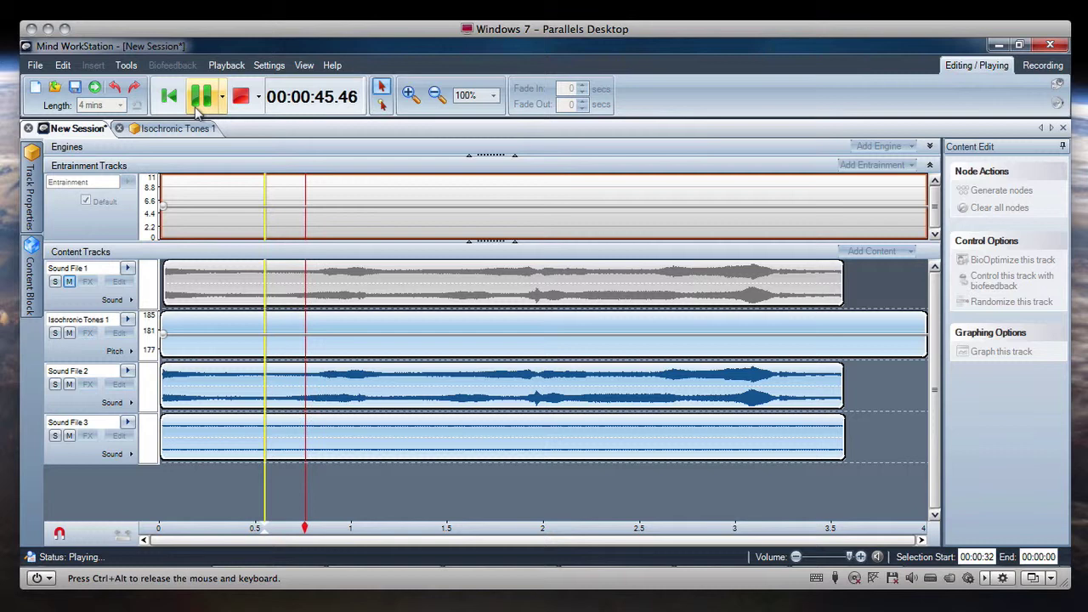
- Undo the isochronic tone's phase change back to 90 and replay the session to check
{"action": "left_click", "coordinate": [241, 96]}
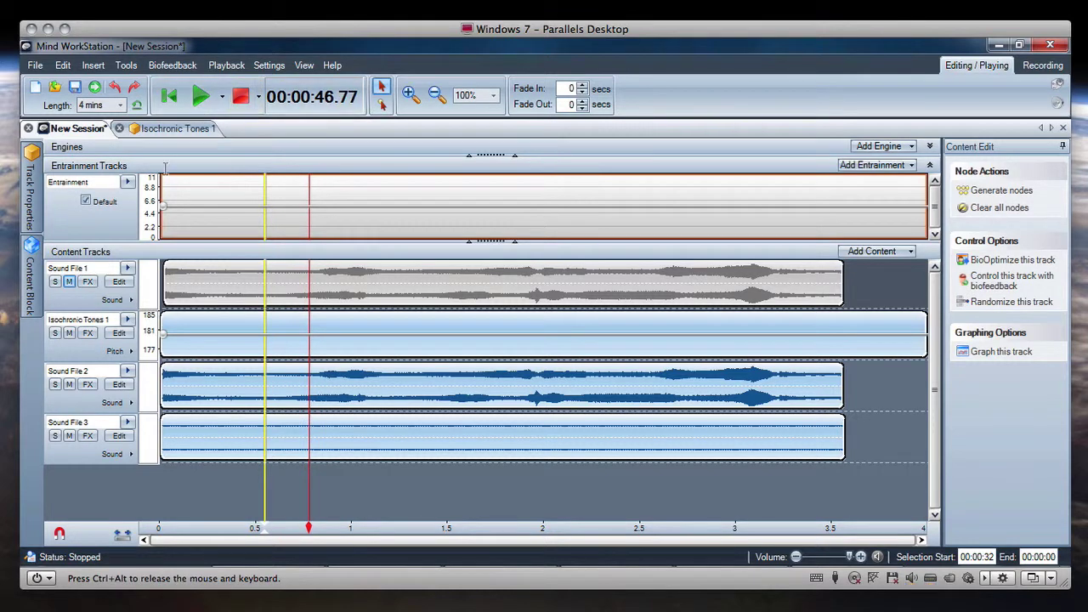
{"action": "left_click", "coordinate": [165, 129]}
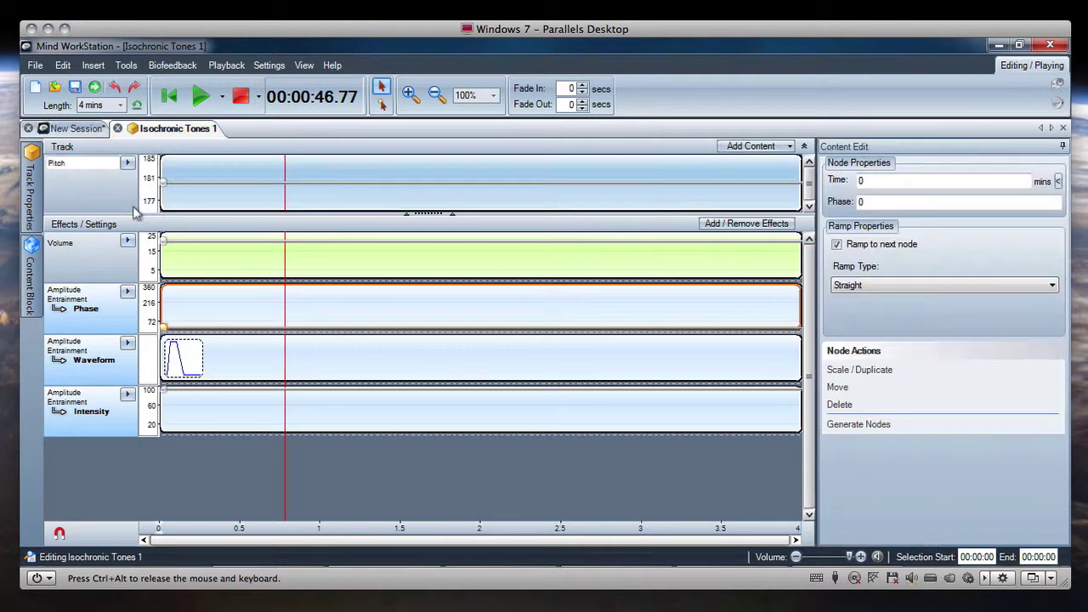
{"action": "left_click", "coordinate": [61, 65]}
{"action": "left_click", "coordinate": [77, 83]}
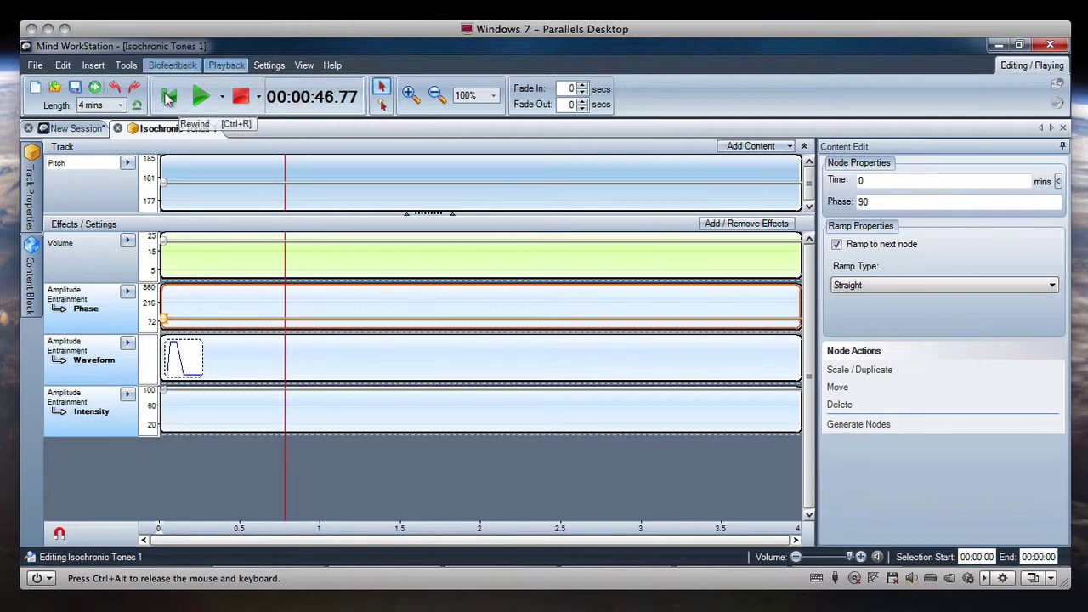
{"action": "left_click", "coordinate": [92, 130]}
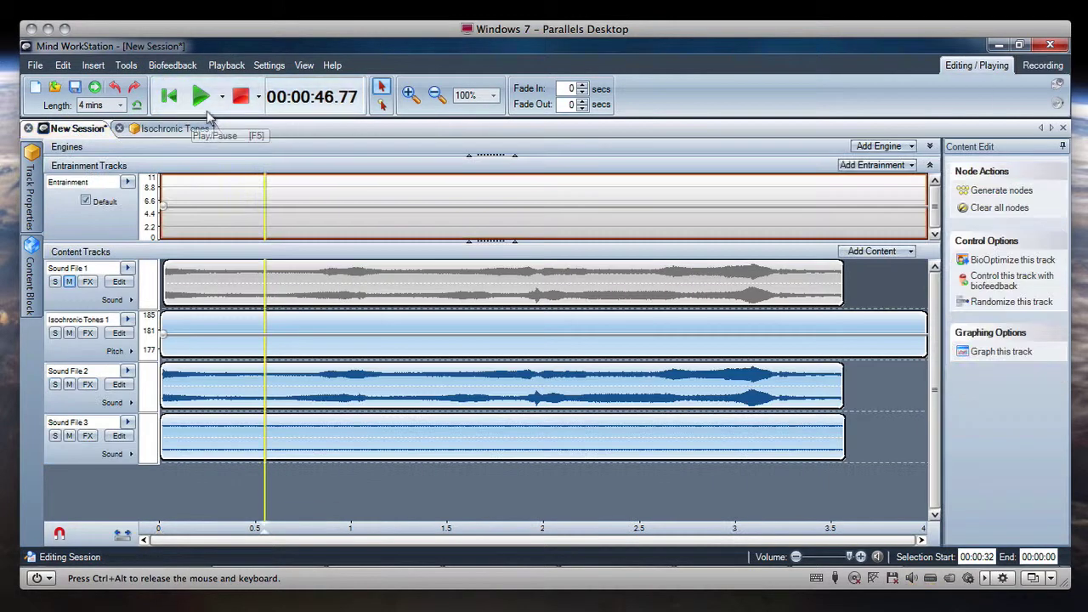
{"action": "left_click", "coordinate": [202, 96]}
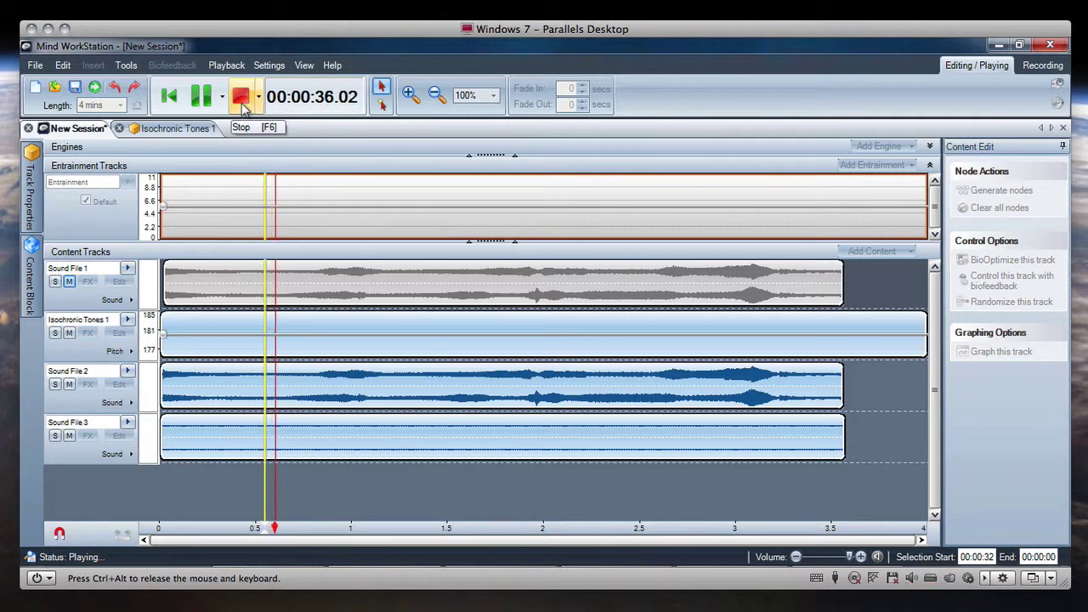
{"action": "left_click", "coordinate": [242, 99]}
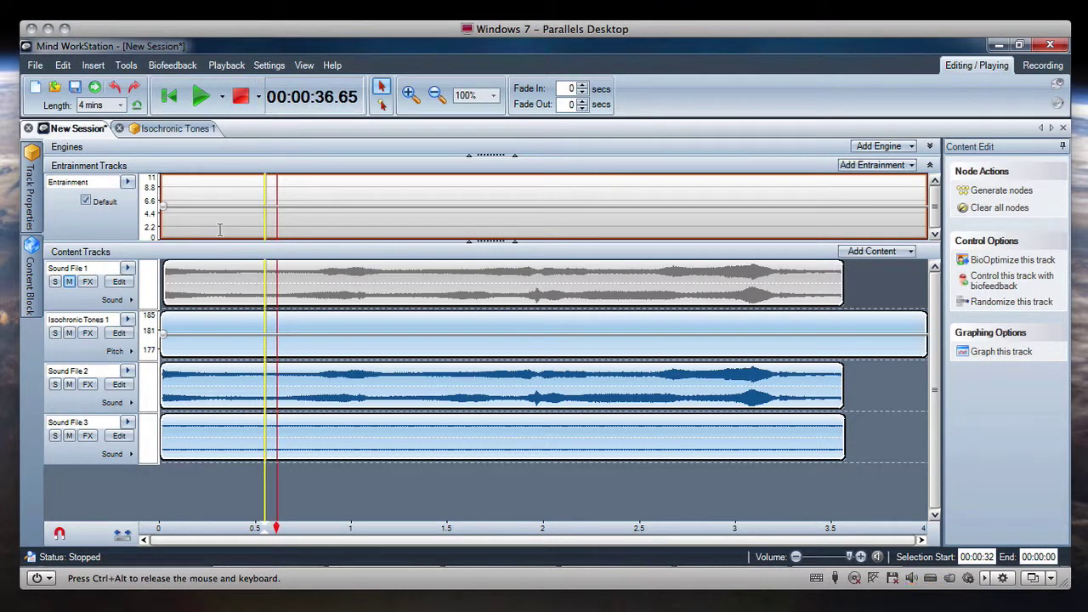
- Set the entrainment start node frequency back to 11.025 and briefly play the session
{"action": "left_click", "coordinate": [163, 205]}
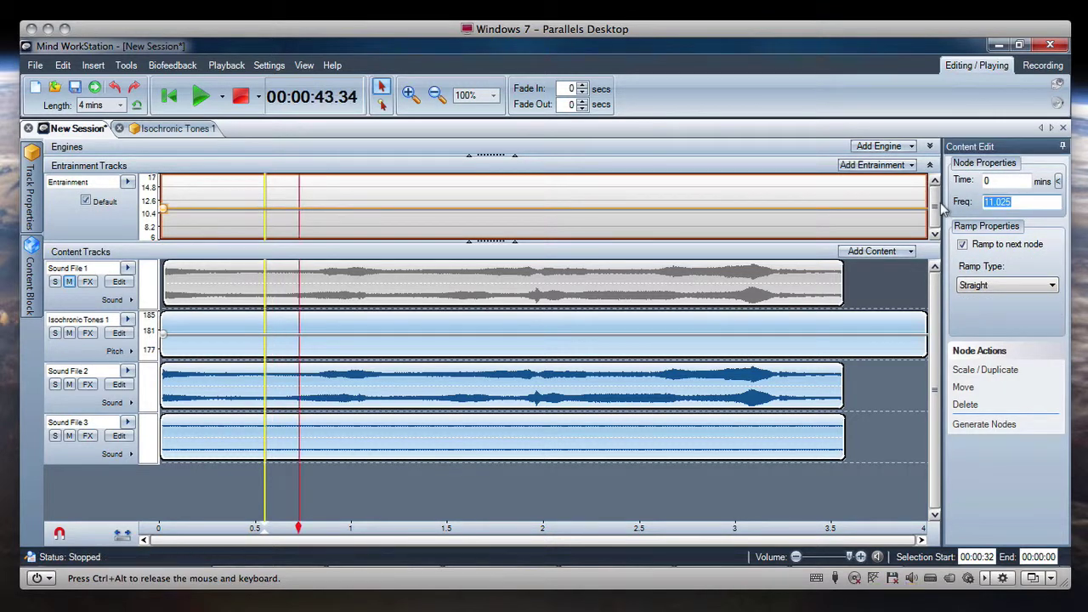
{"action": "type", "text": "1"}
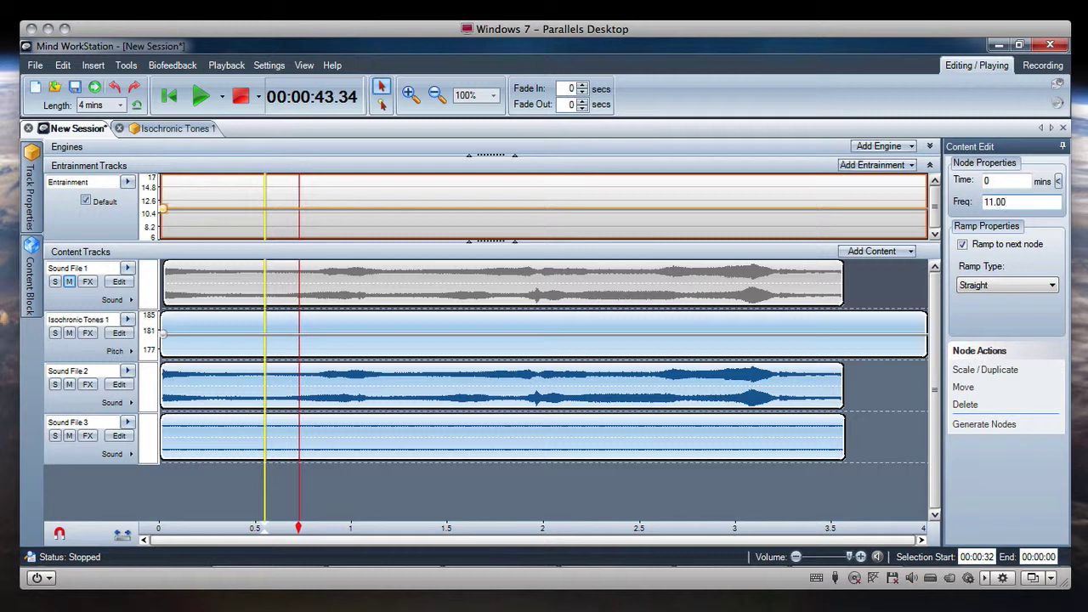
{"action": "key", "text": "Return"}
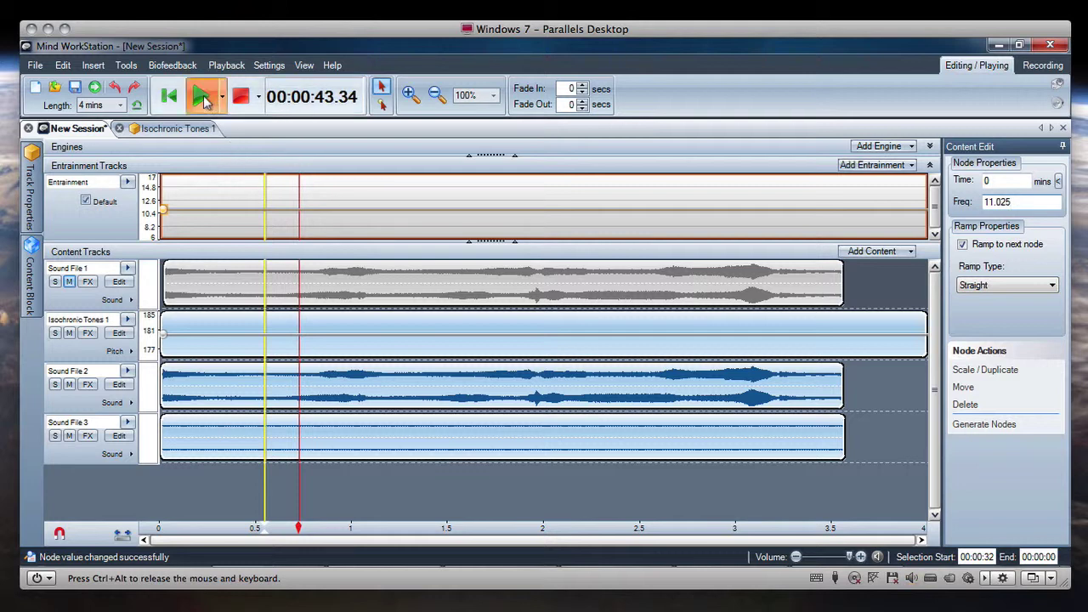
{"action": "left_click", "coordinate": [201, 97]}
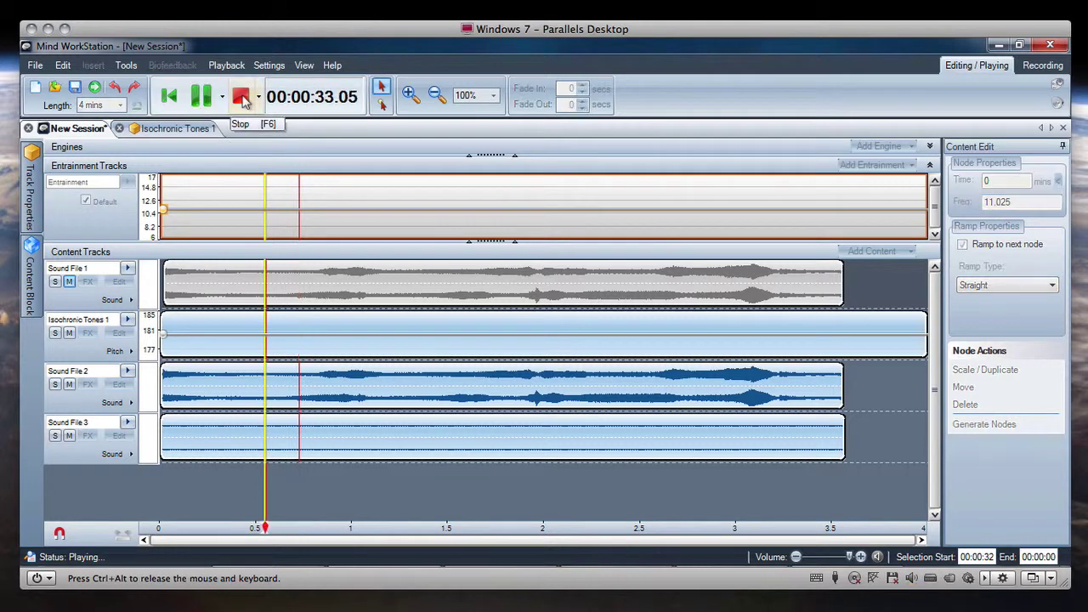
{"action": "left_click", "coordinate": [241, 97]}
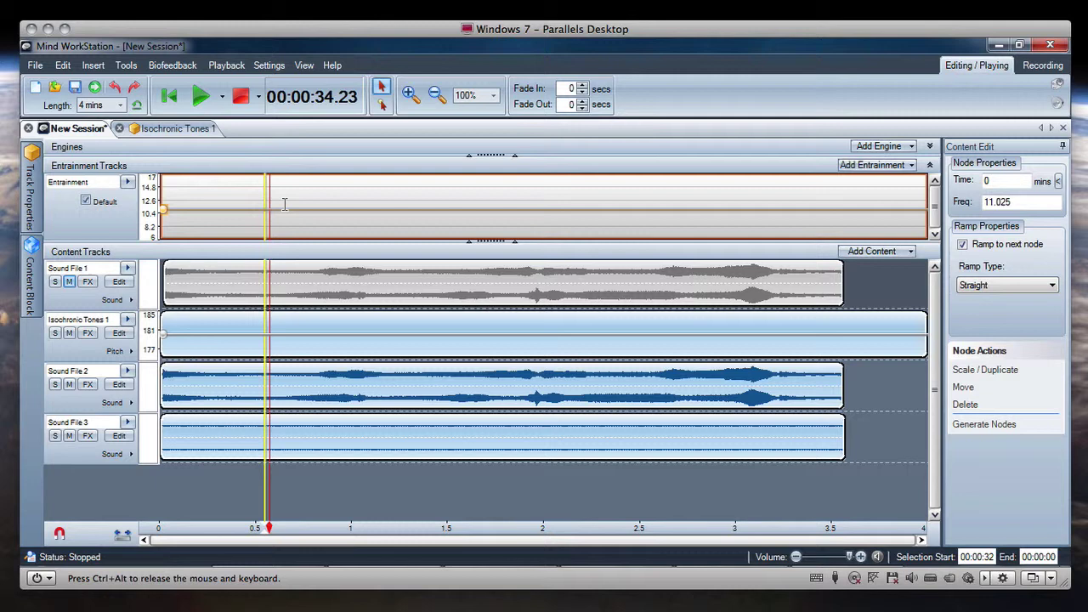
- Select the Entrainment track, then bring the Audacity project 02 On The Run Pitch Shift forward
{"action": "left_click", "coordinate": [331, 222]}
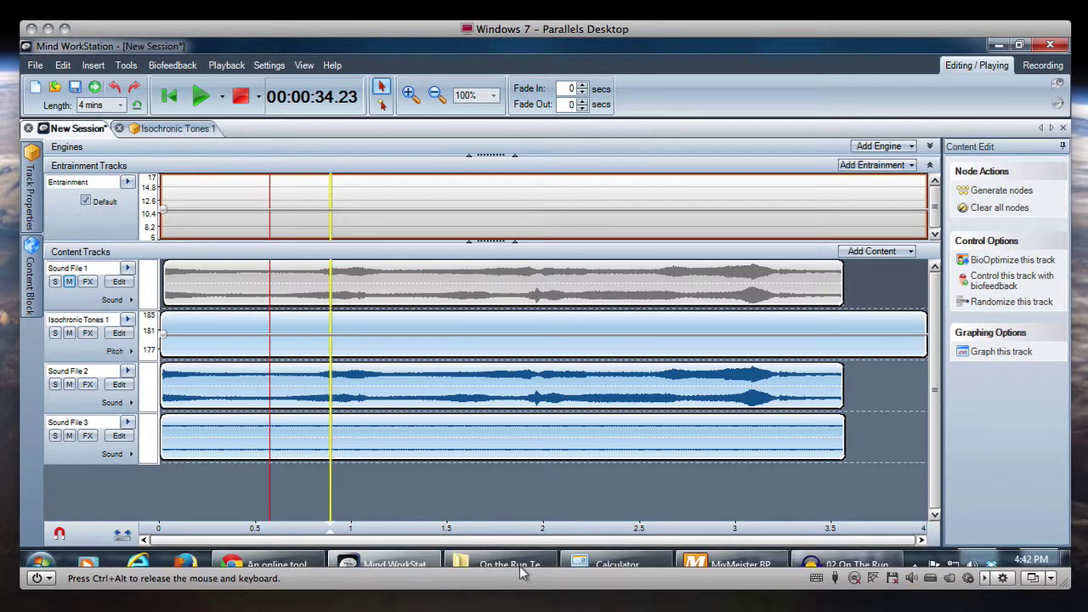
{"action": "mouse_move", "coordinate": [519, 572]}
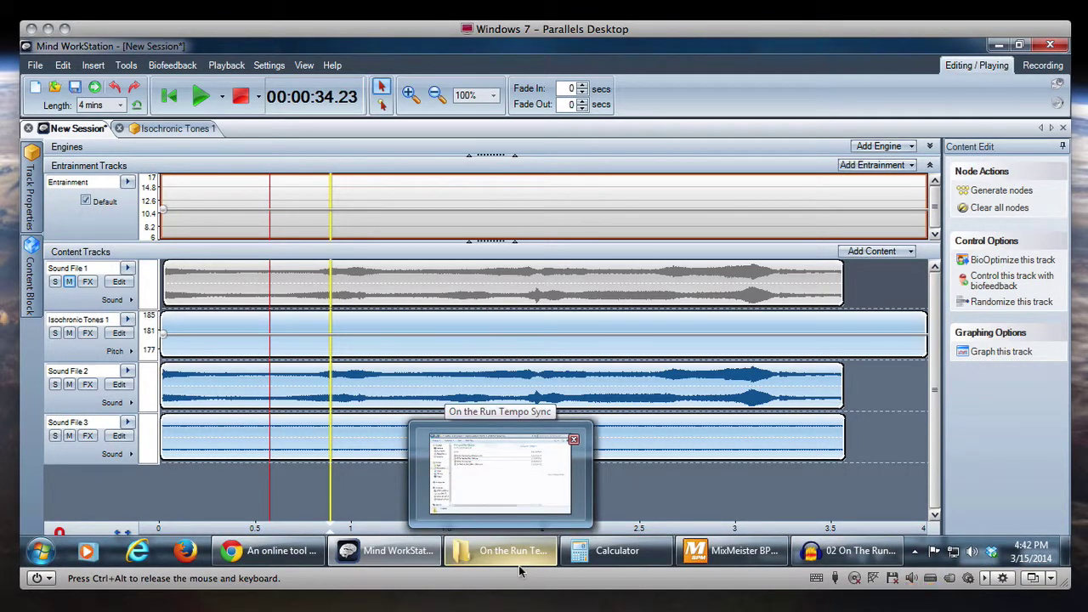
{"action": "mouse_move", "coordinate": [407, 556]}
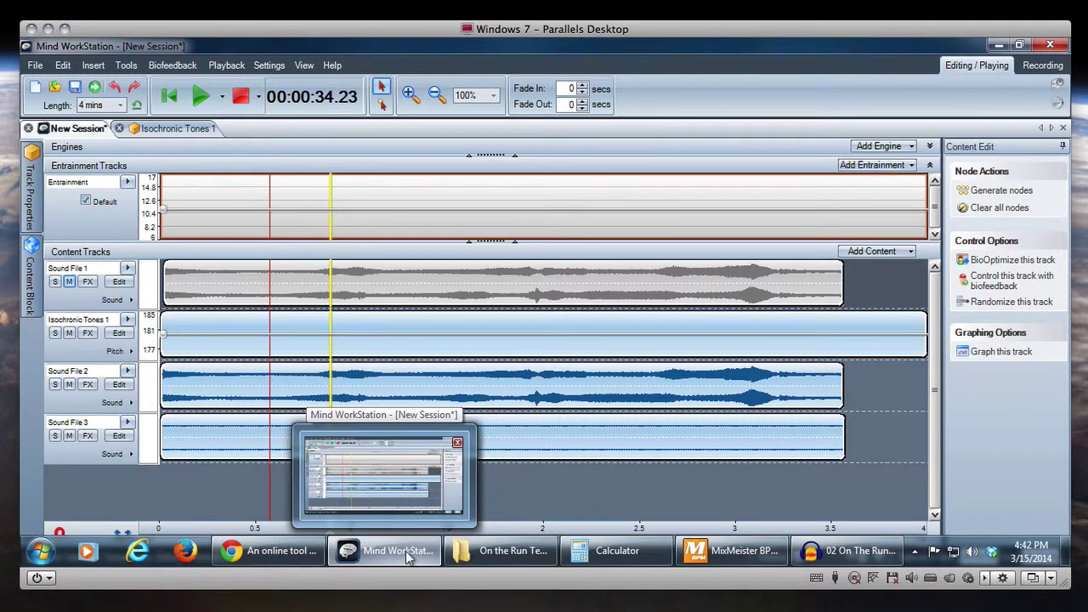
{"action": "left_click", "coordinate": [829, 560]}
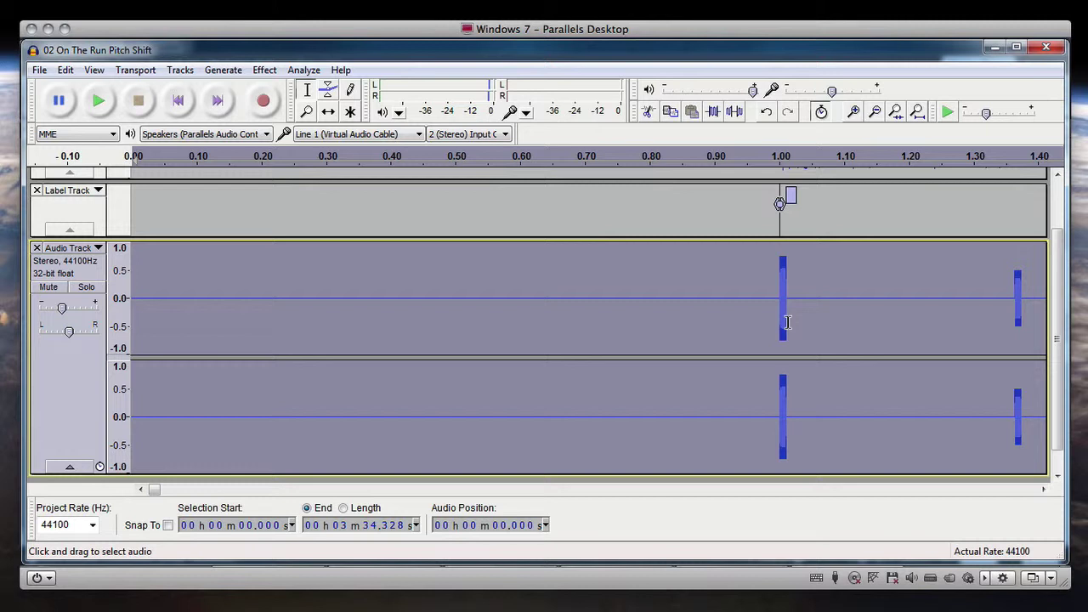
{"action": "left_click", "coordinate": [222, 69]}
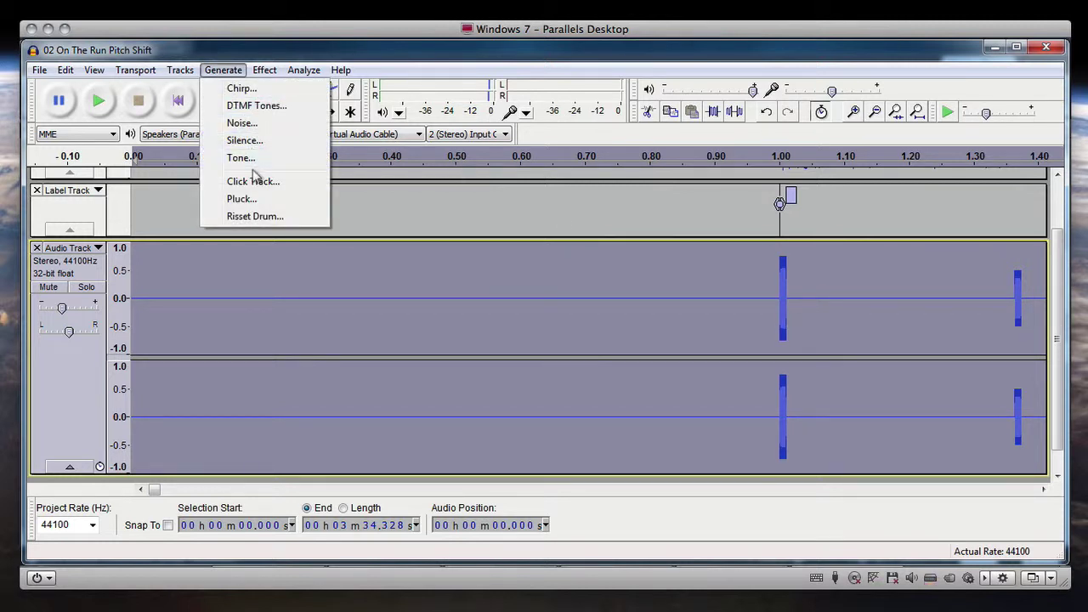
{"action": "left_click", "coordinate": [253, 181]}
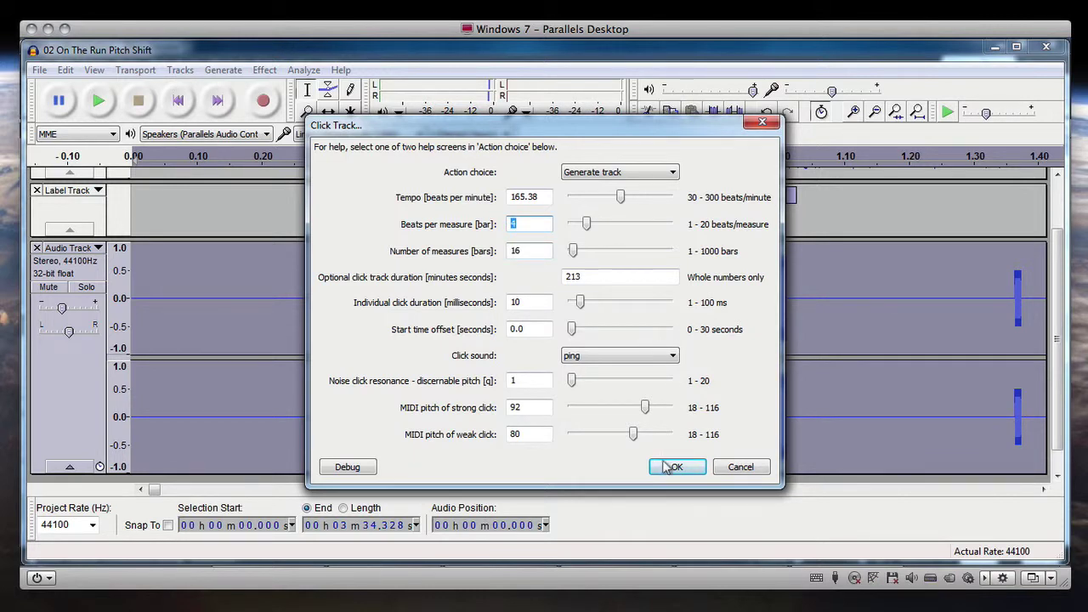
{"action": "left_click", "coordinate": [736, 467]}
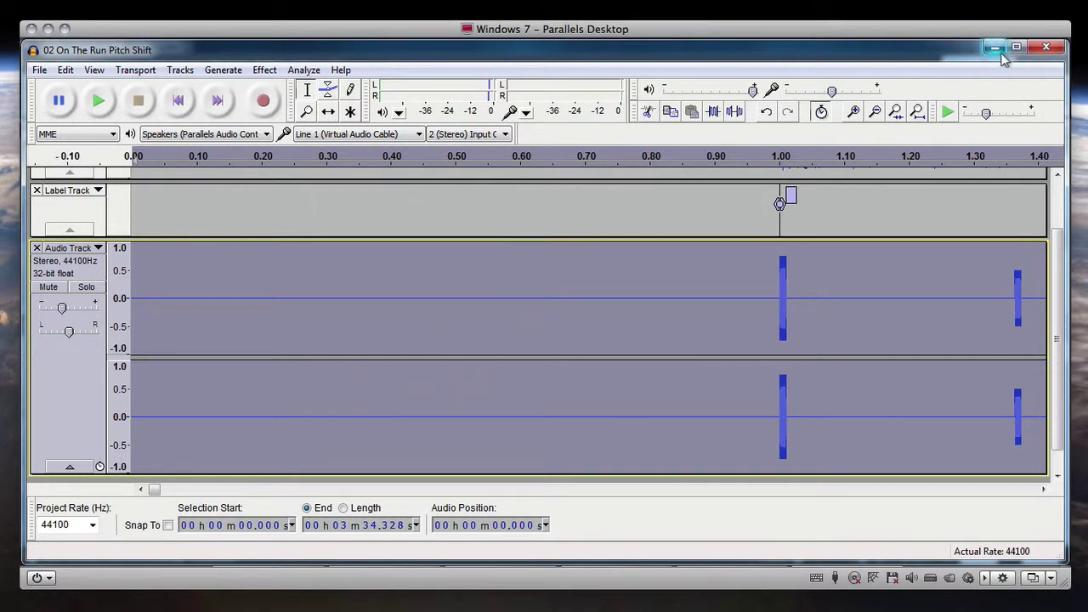